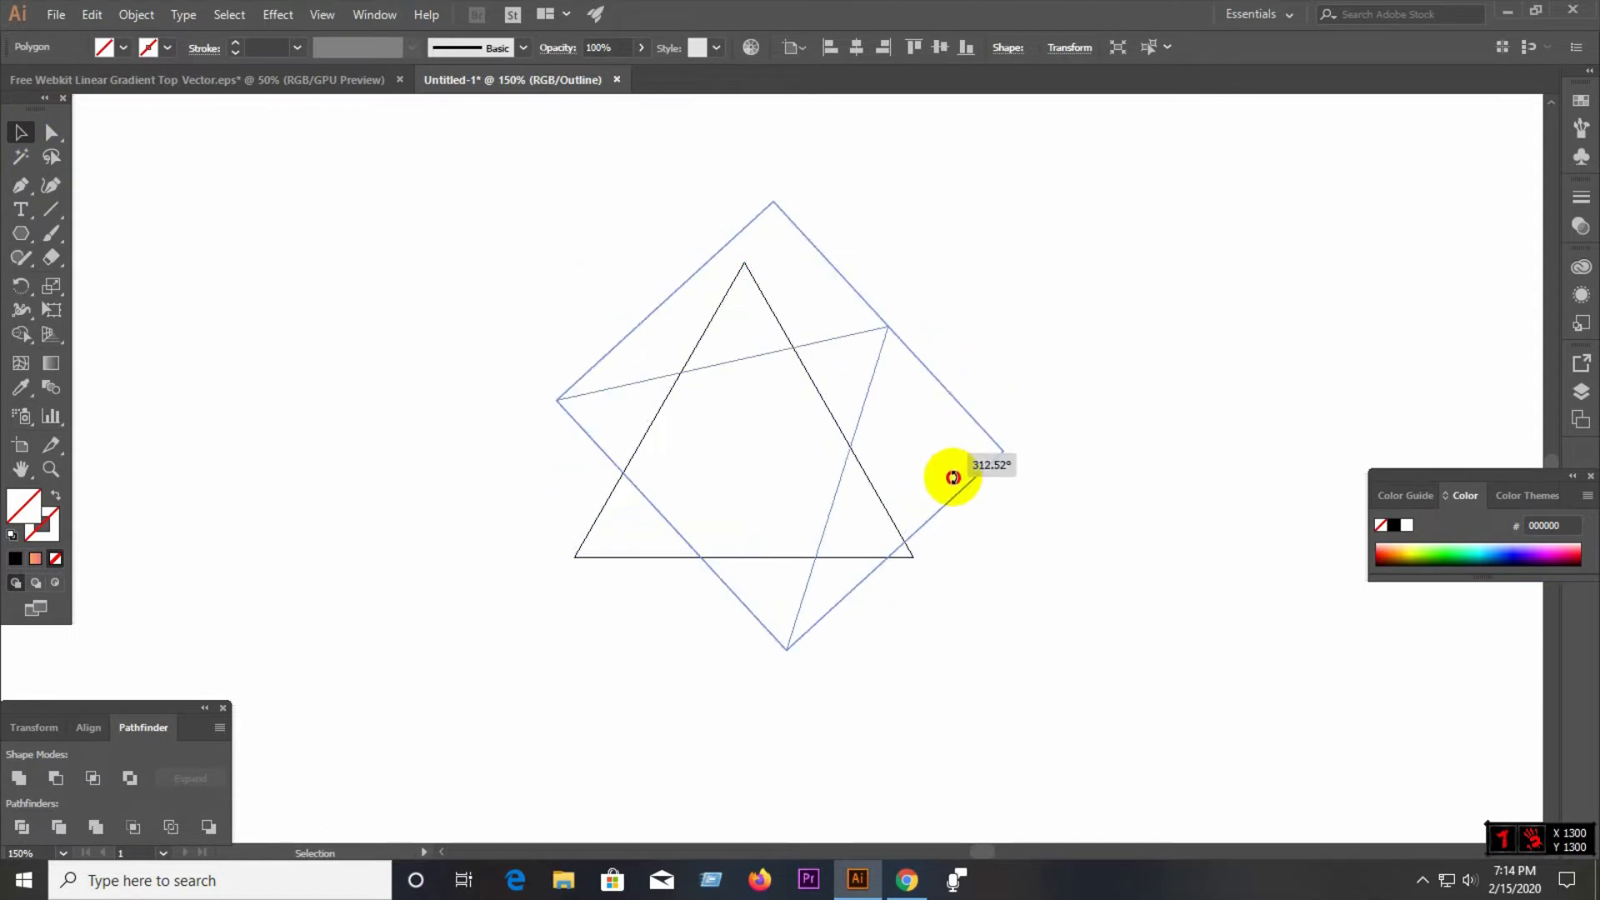
- Rotate the triangle so it points right and give it a black 22 pt stroke without fill
click(1042, 534)
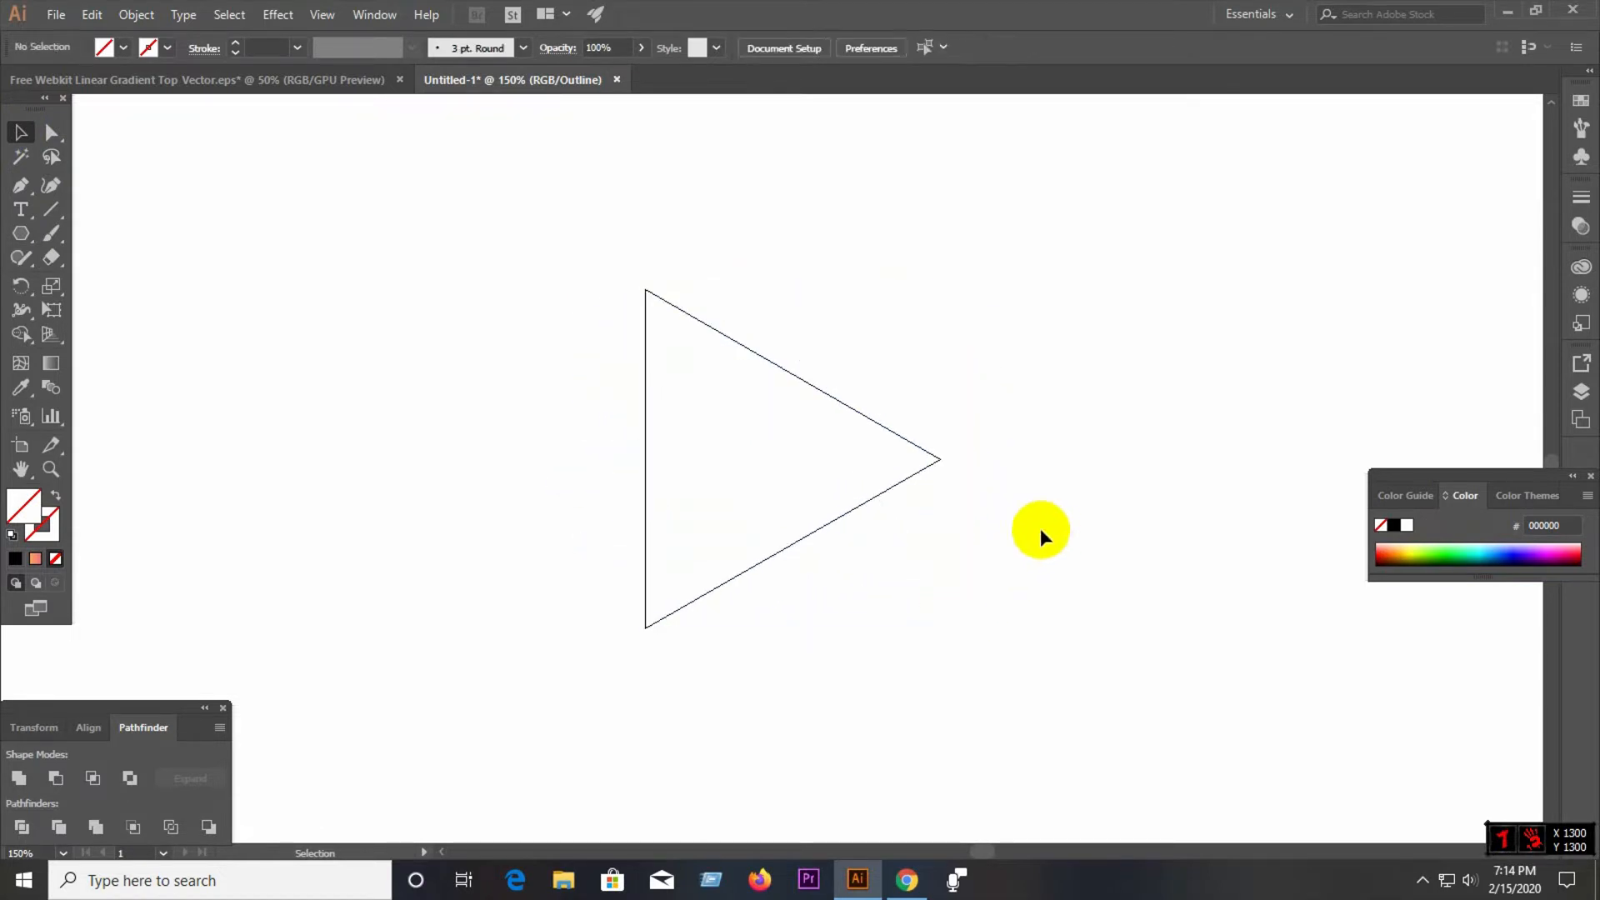
click(885, 435)
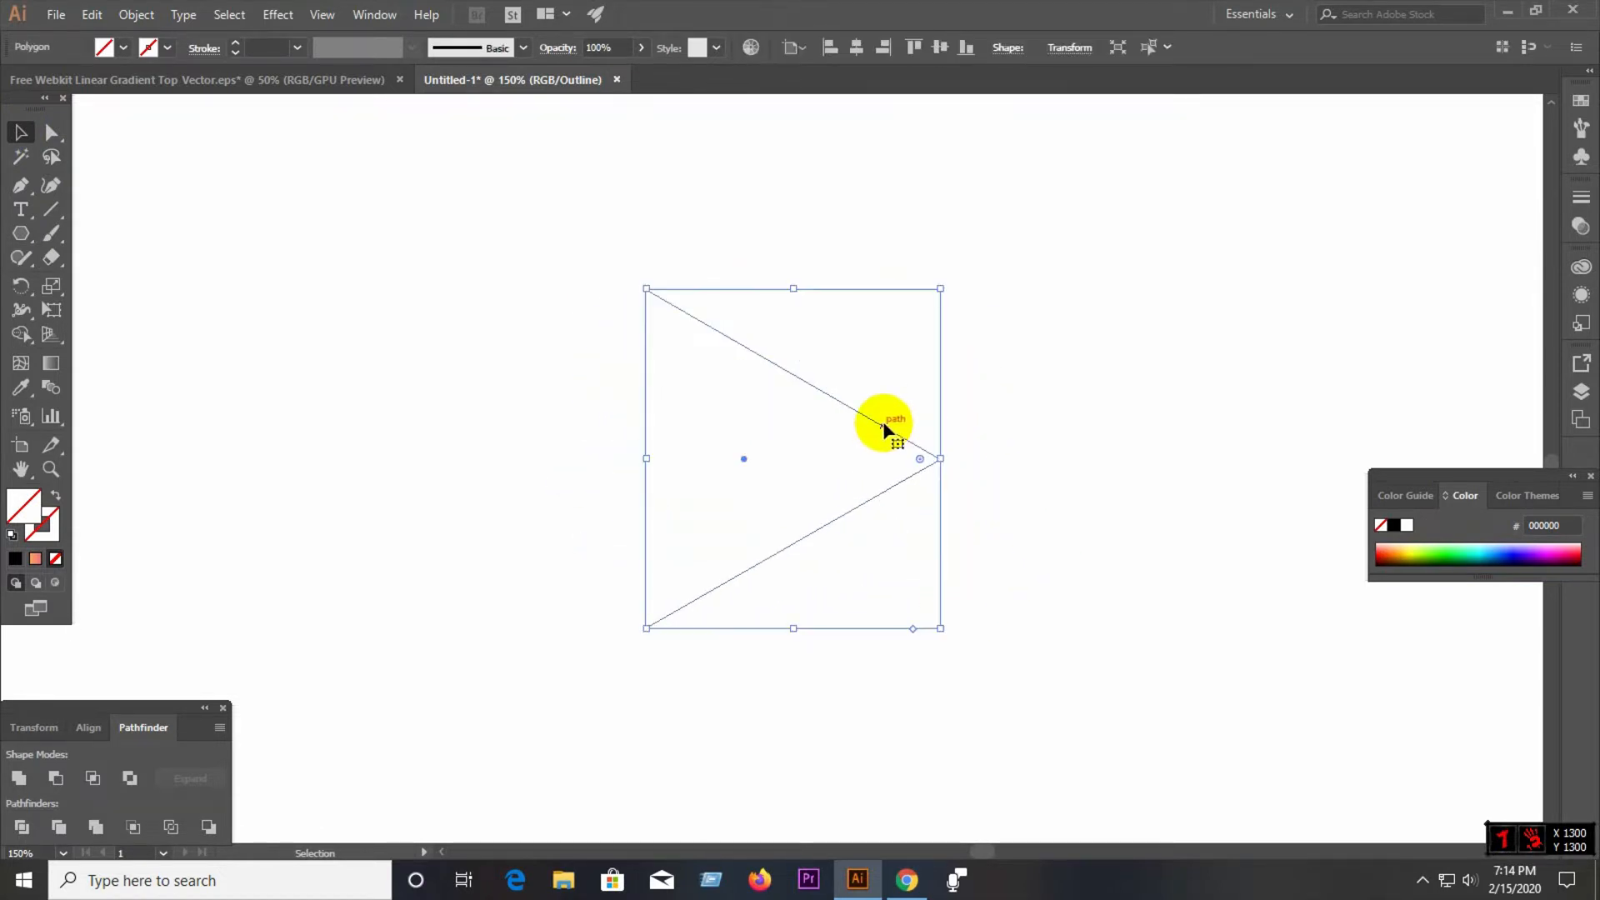
click(236, 44)
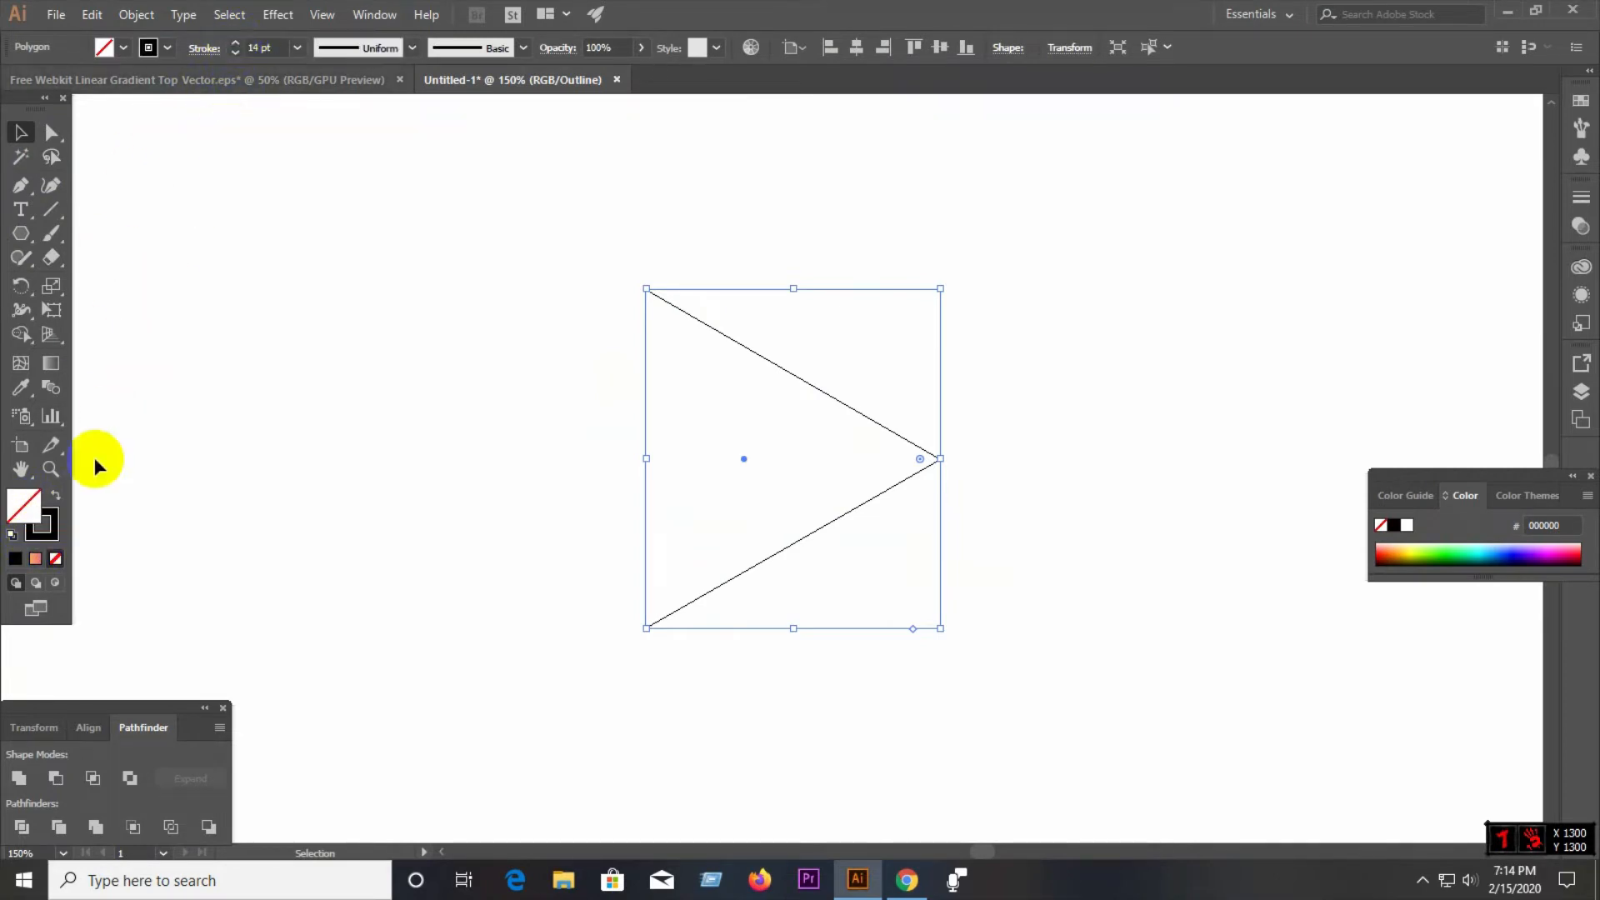
click(54, 561)
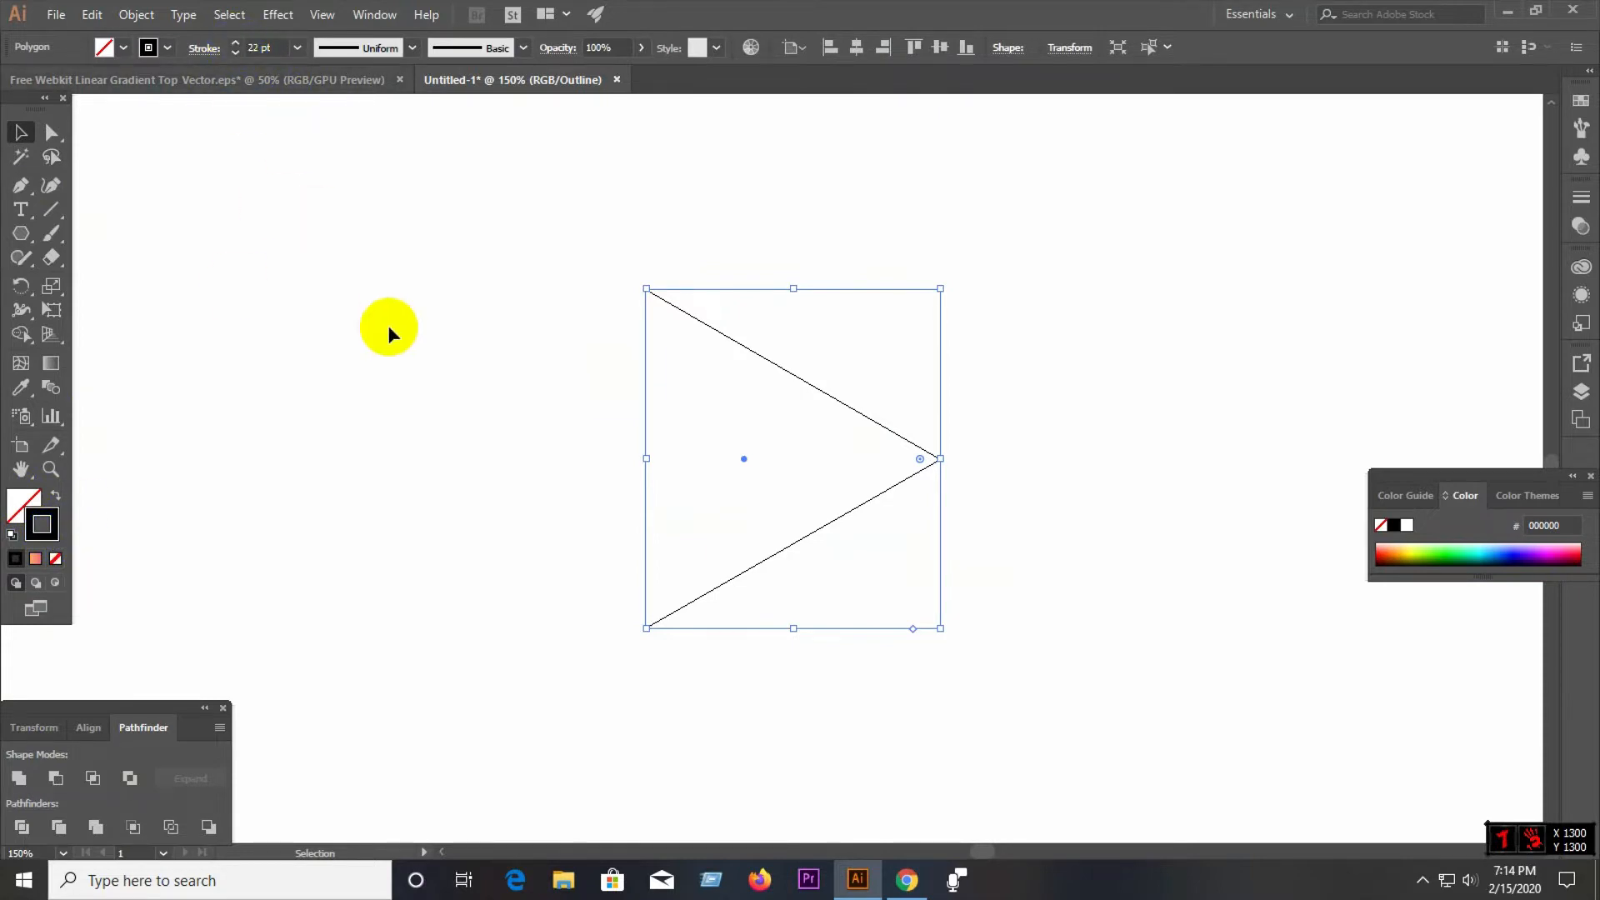
- Deselect the triangle and switch the artwork from outline to preview display
click(743, 621)
scroll(738, 620, down, 4)
key(a)
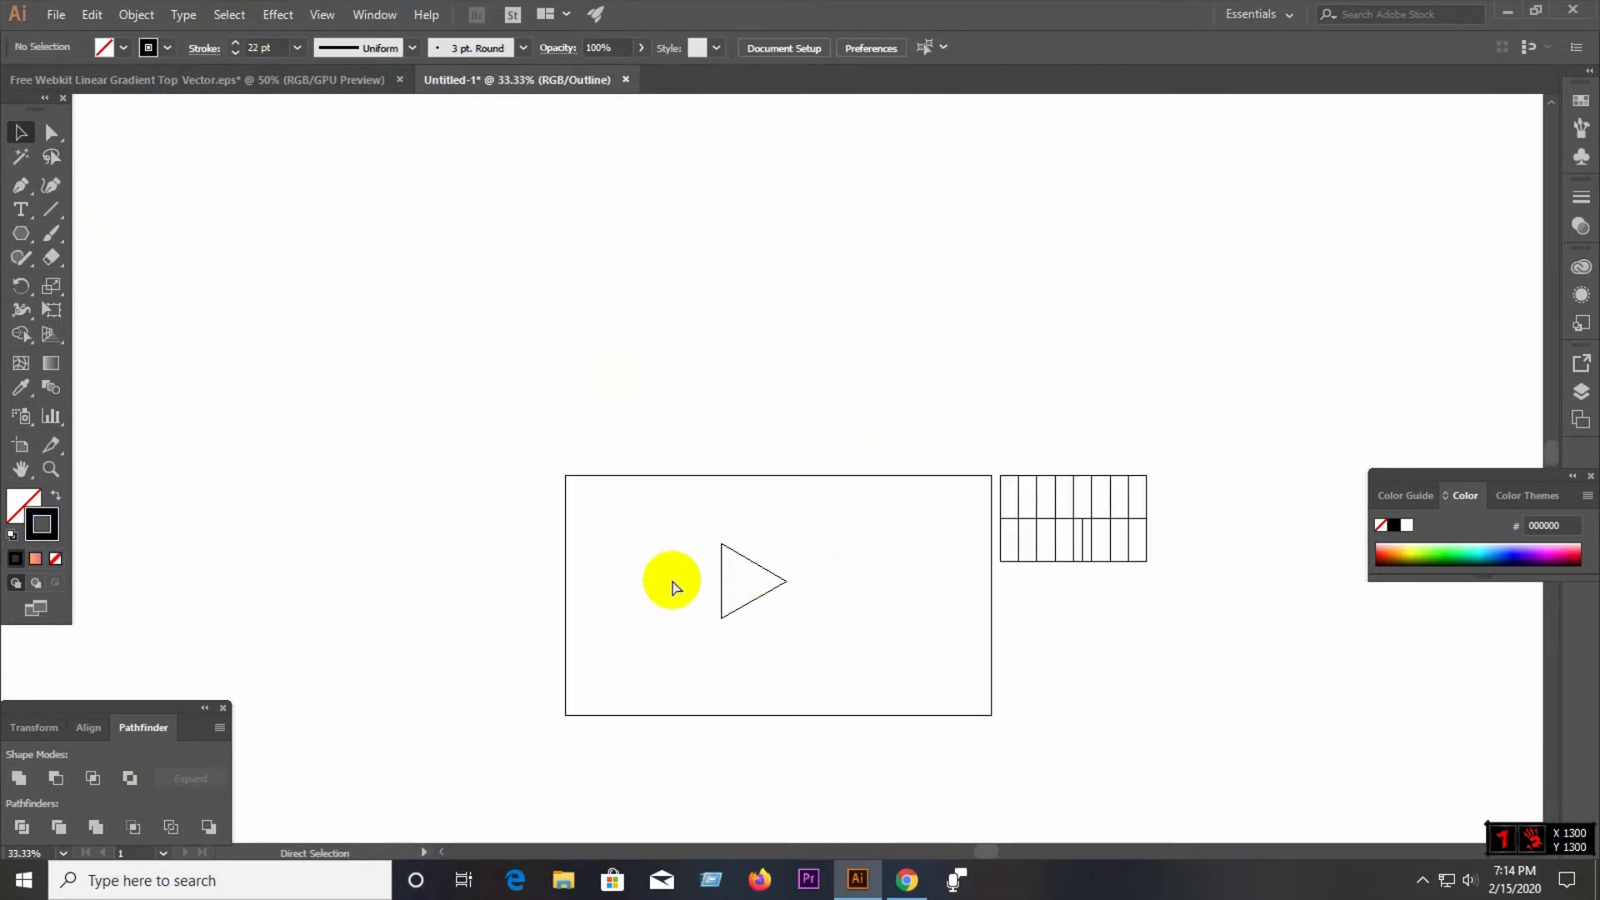
key(ctrl+y)
key(v)
scroll(725, 584, up, 3)
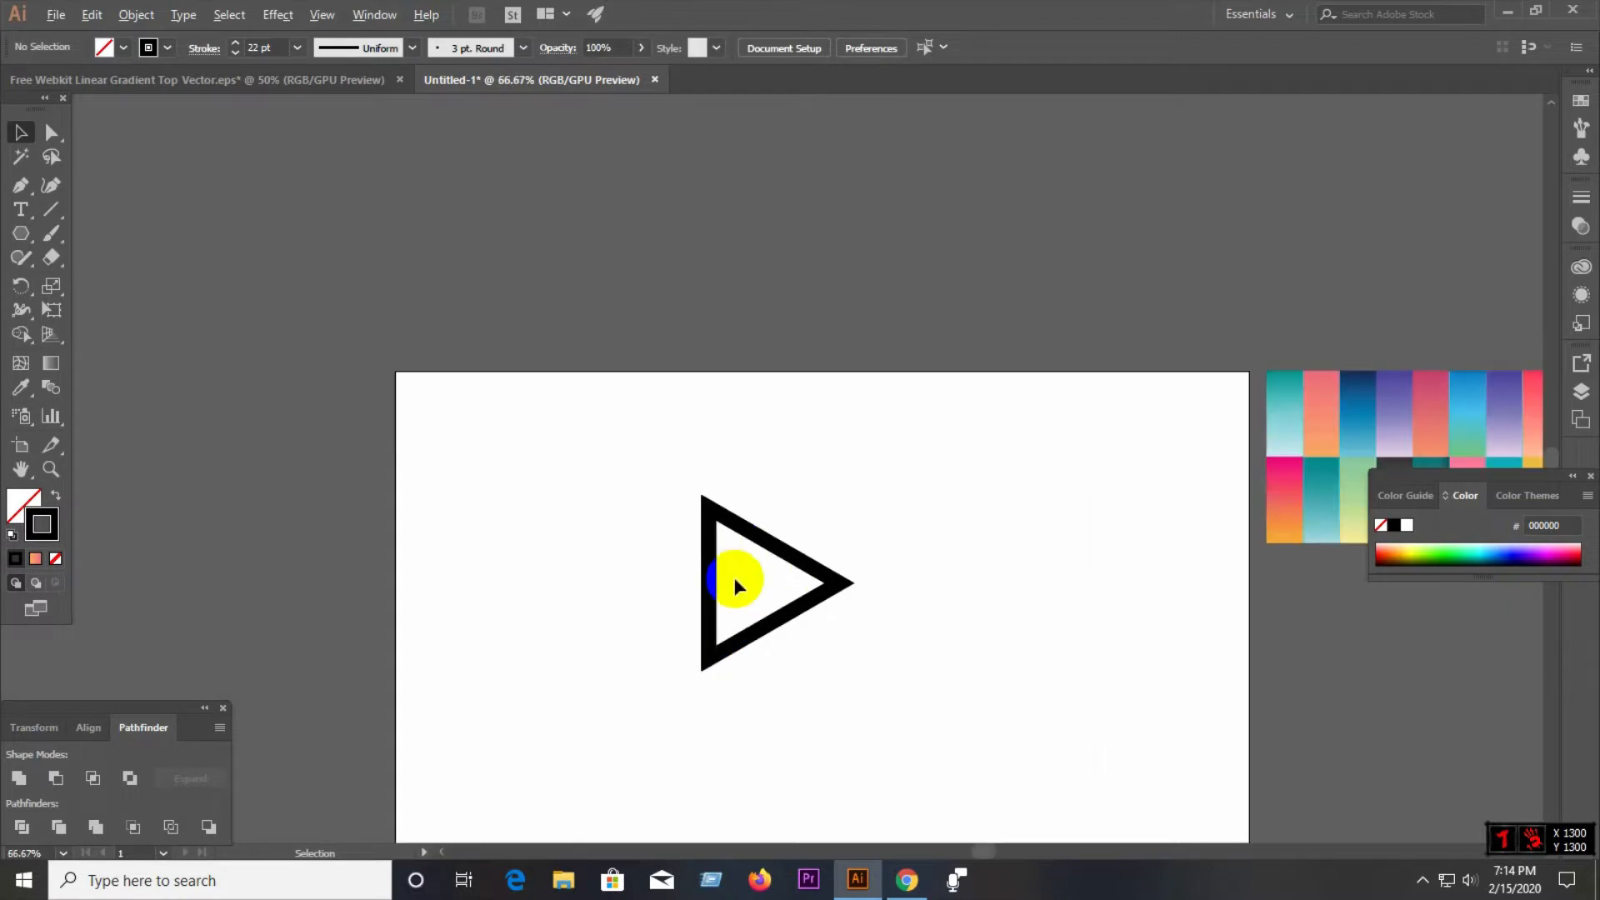
- Move the triangle slightly down and to the left on the artboard and increase its stroke to 36 pt
click(708, 509)
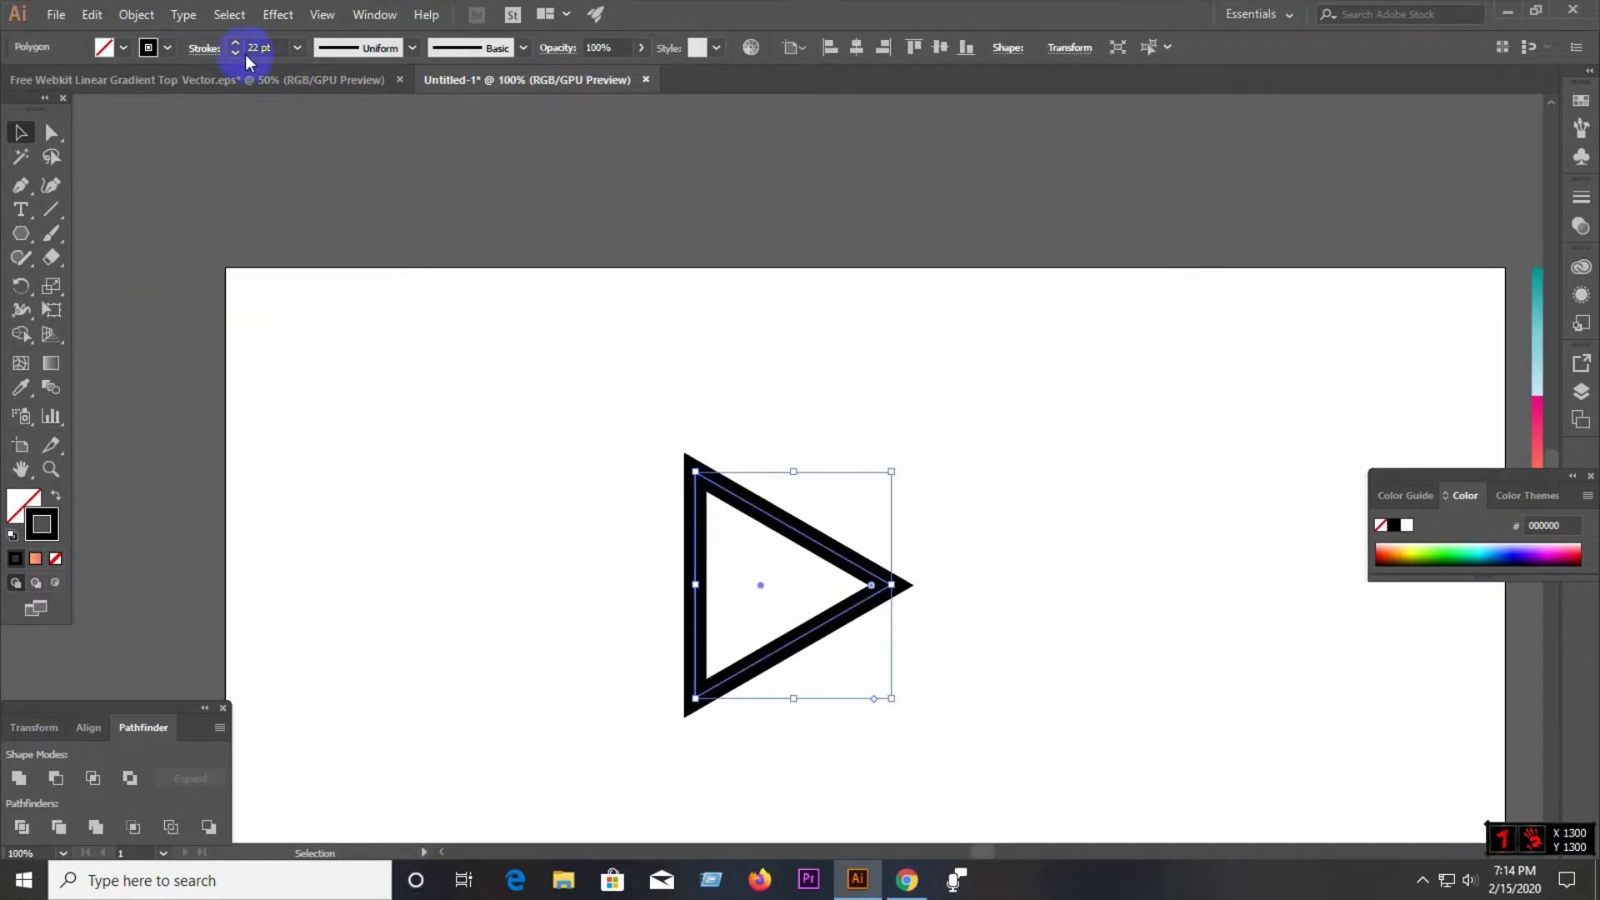
click(492, 498)
scroll(500, 491, down, 1)
drag(562, 359, 795, 557)
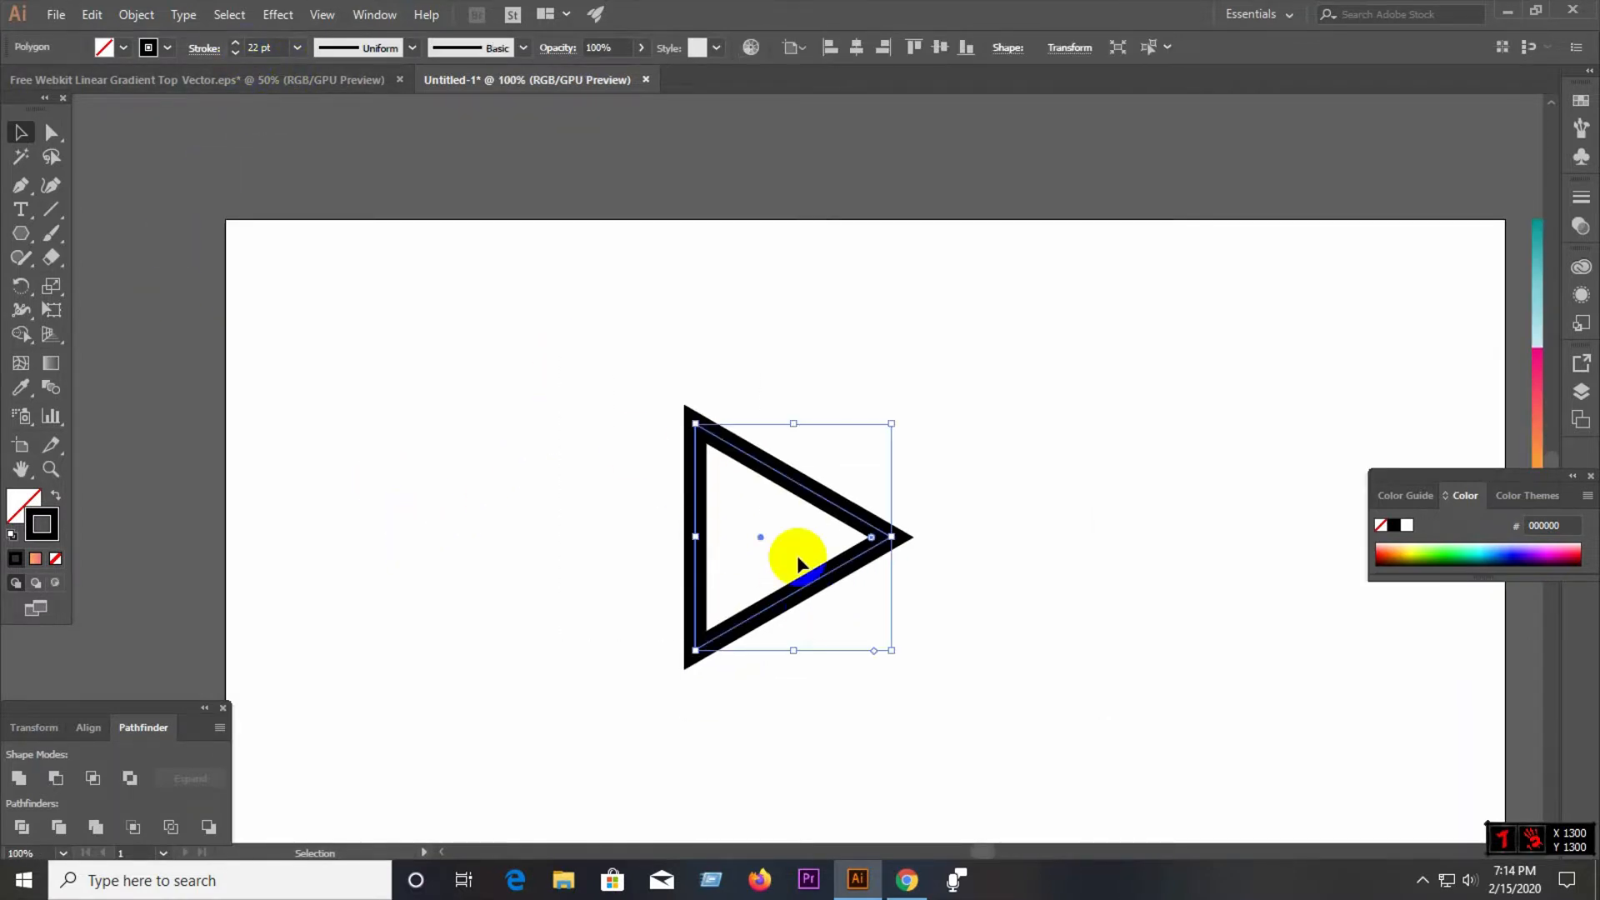
drag(807, 498, 749, 527)
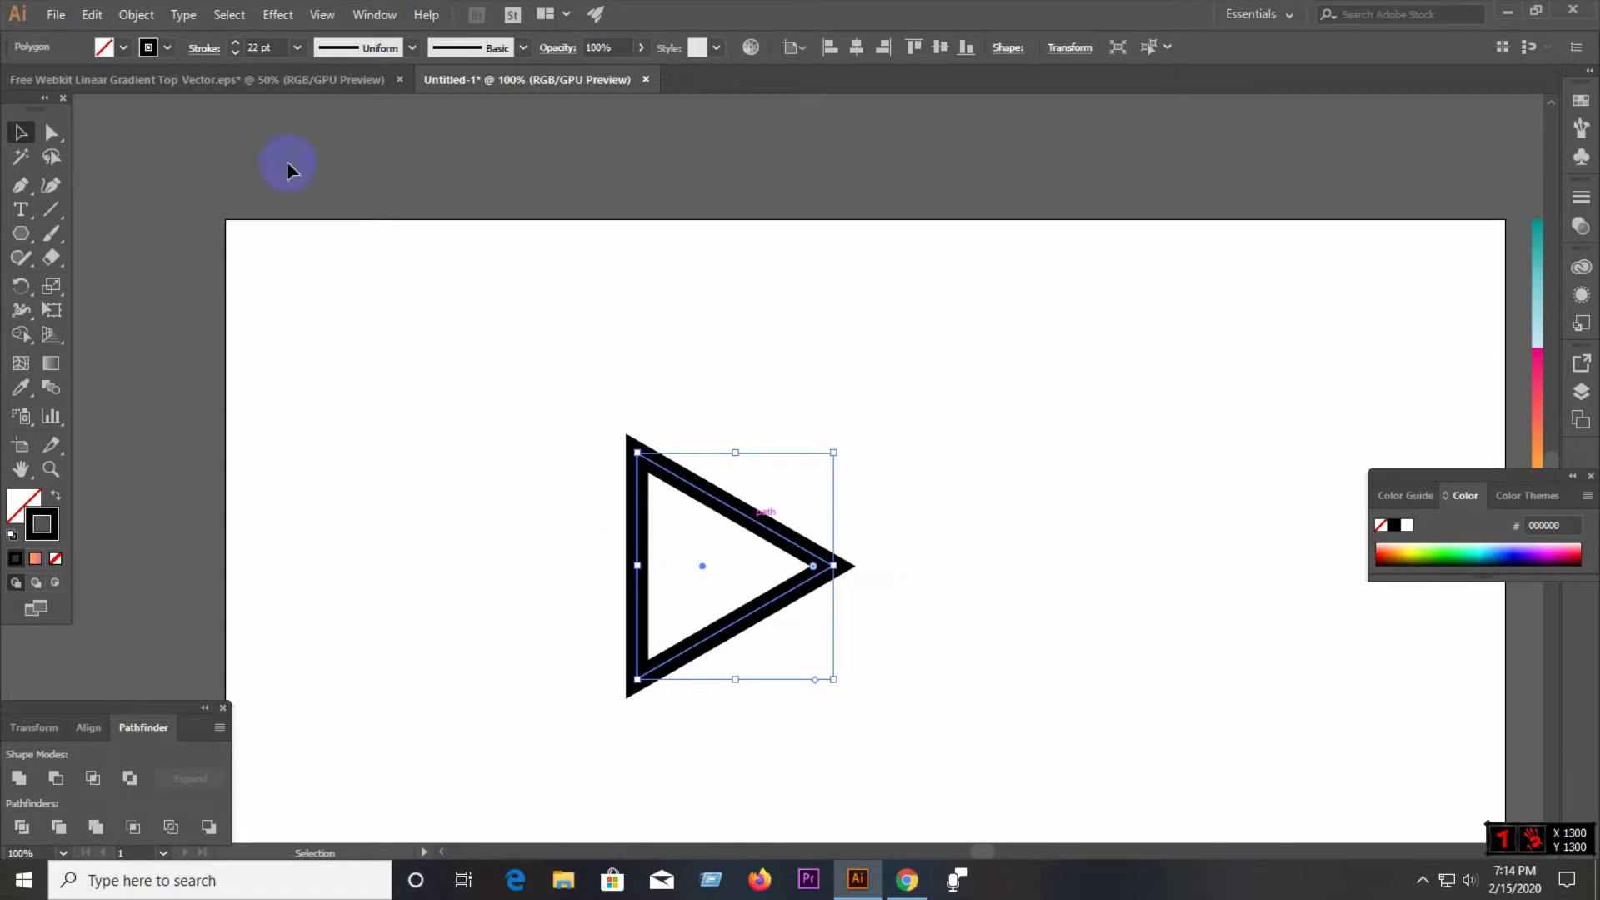
click(236, 44)
click(237, 44)
click(237, 43)
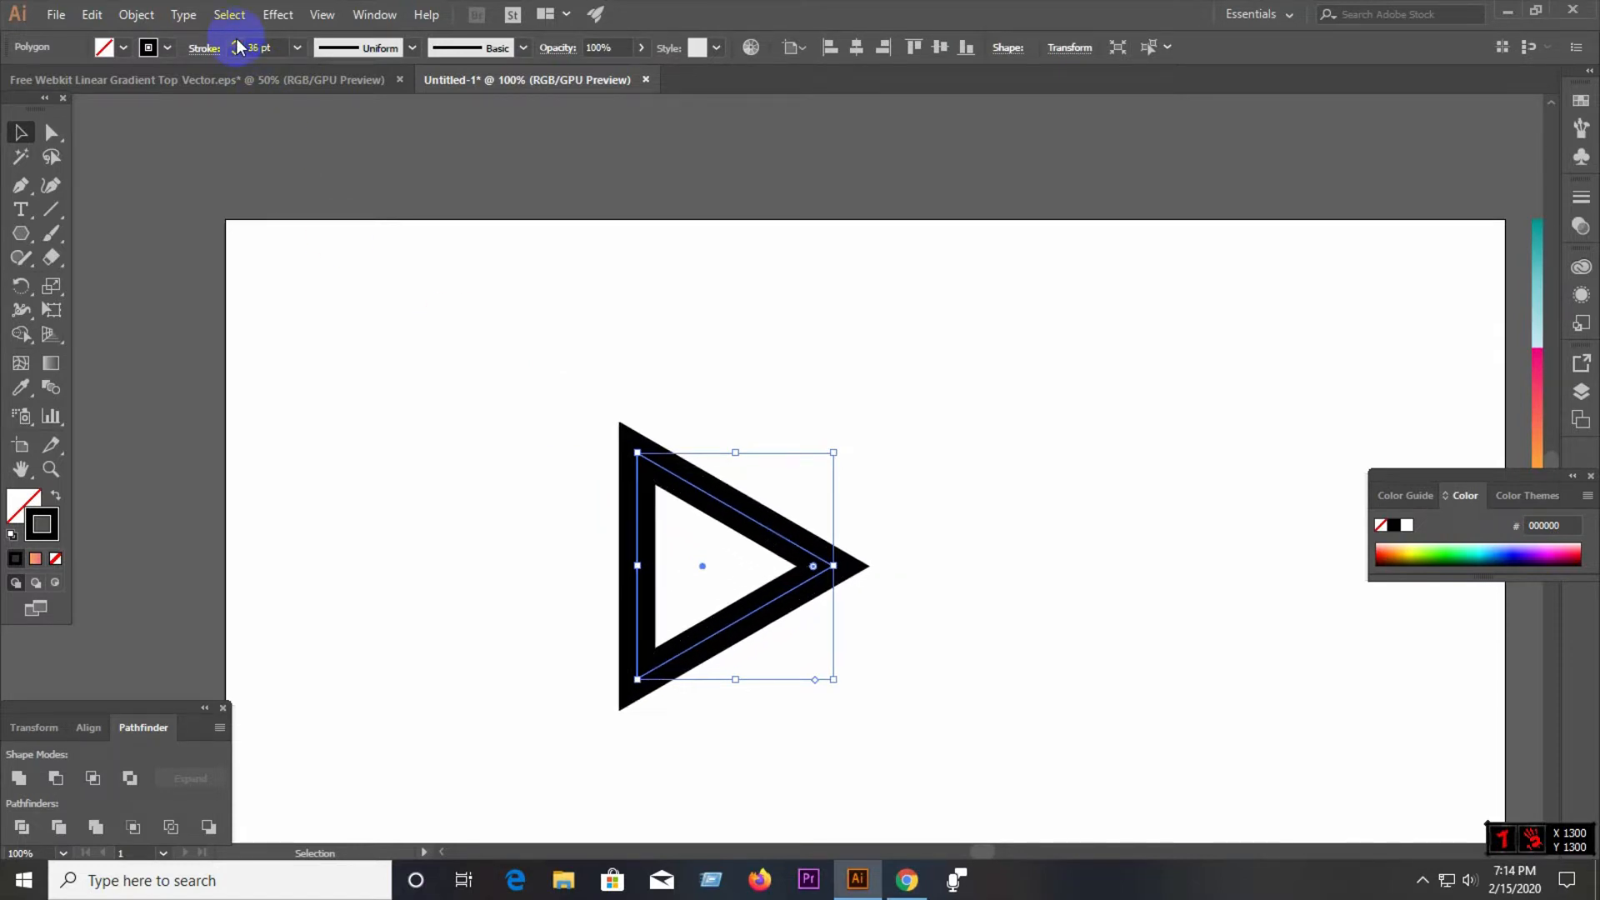
- Round all three corners of the triangle to about 11.63 px with Direct Selection
click(51, 132)
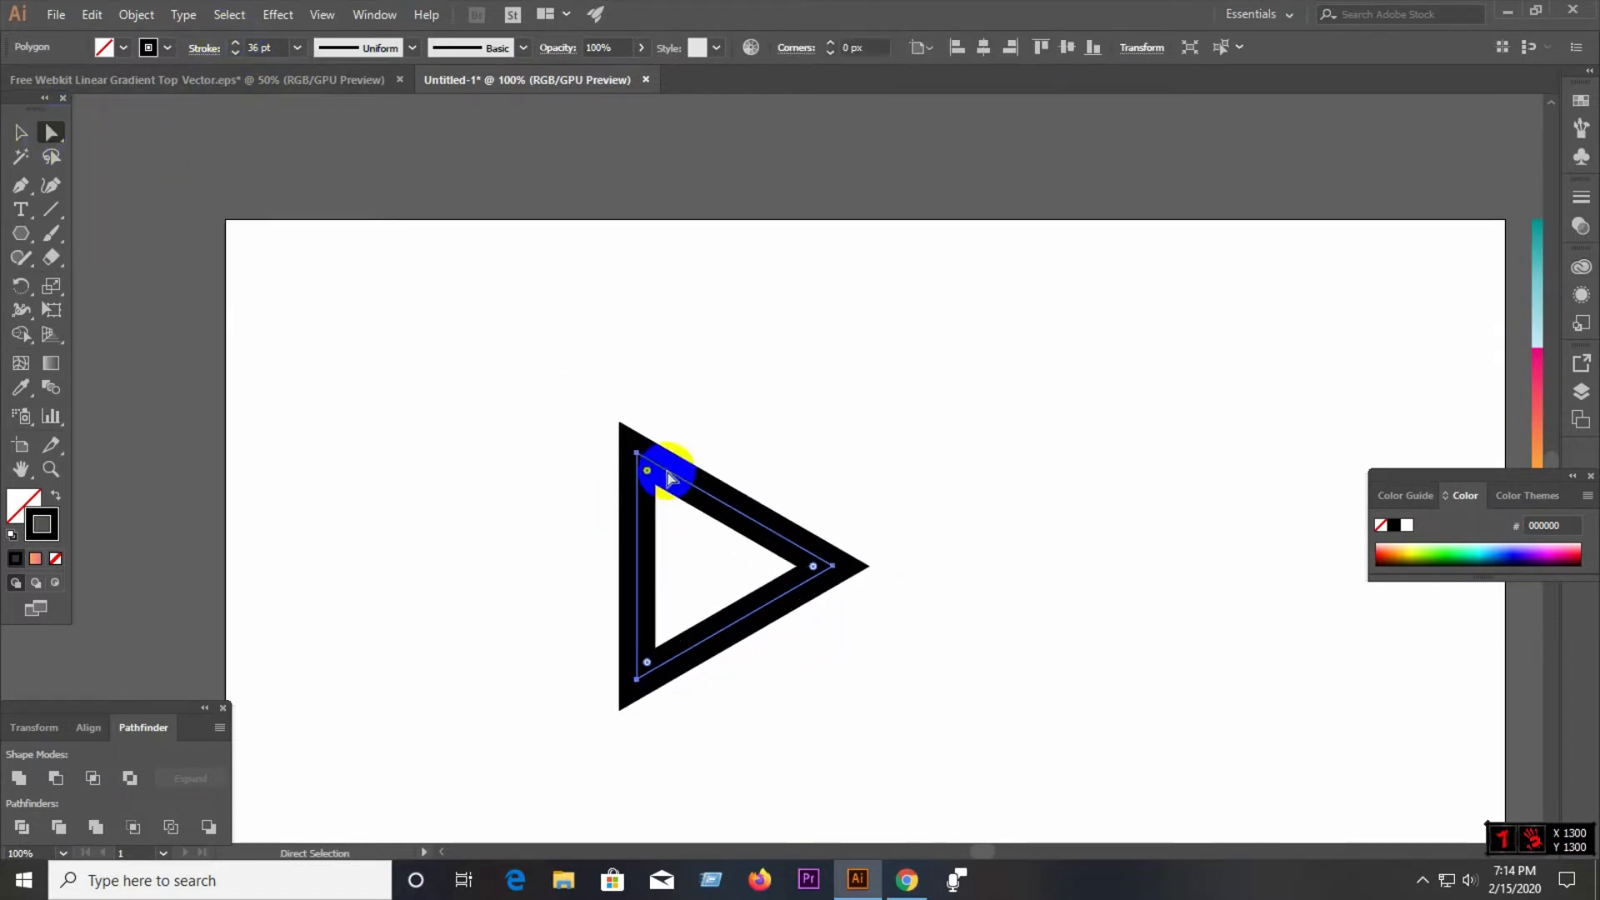
drag(655, 468, 647, 462)
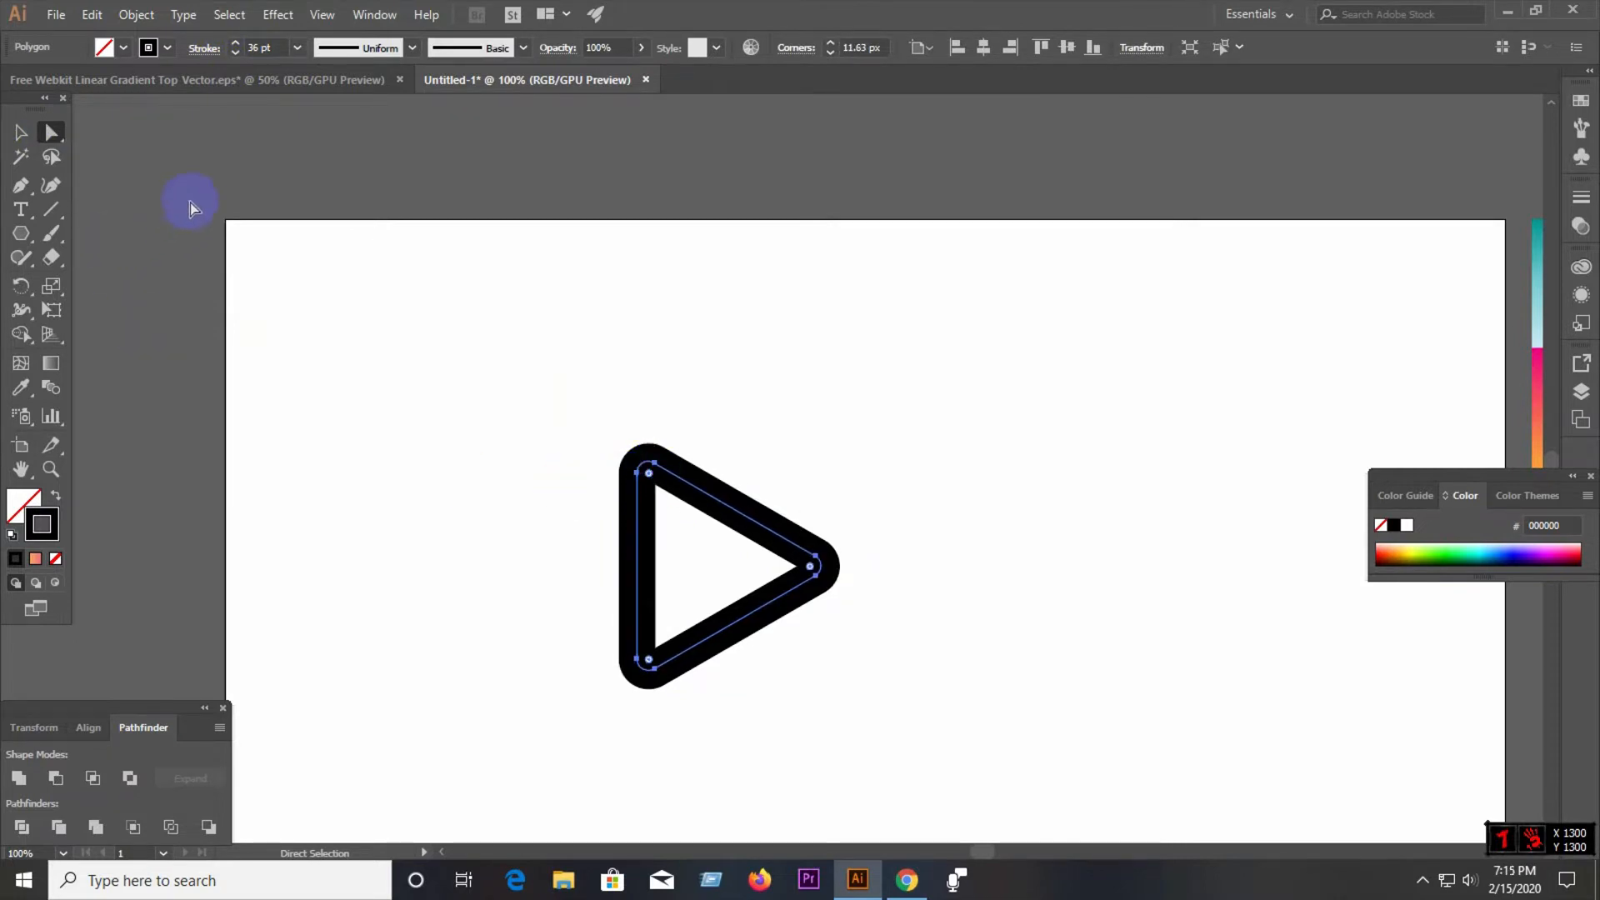
click(258, 292)
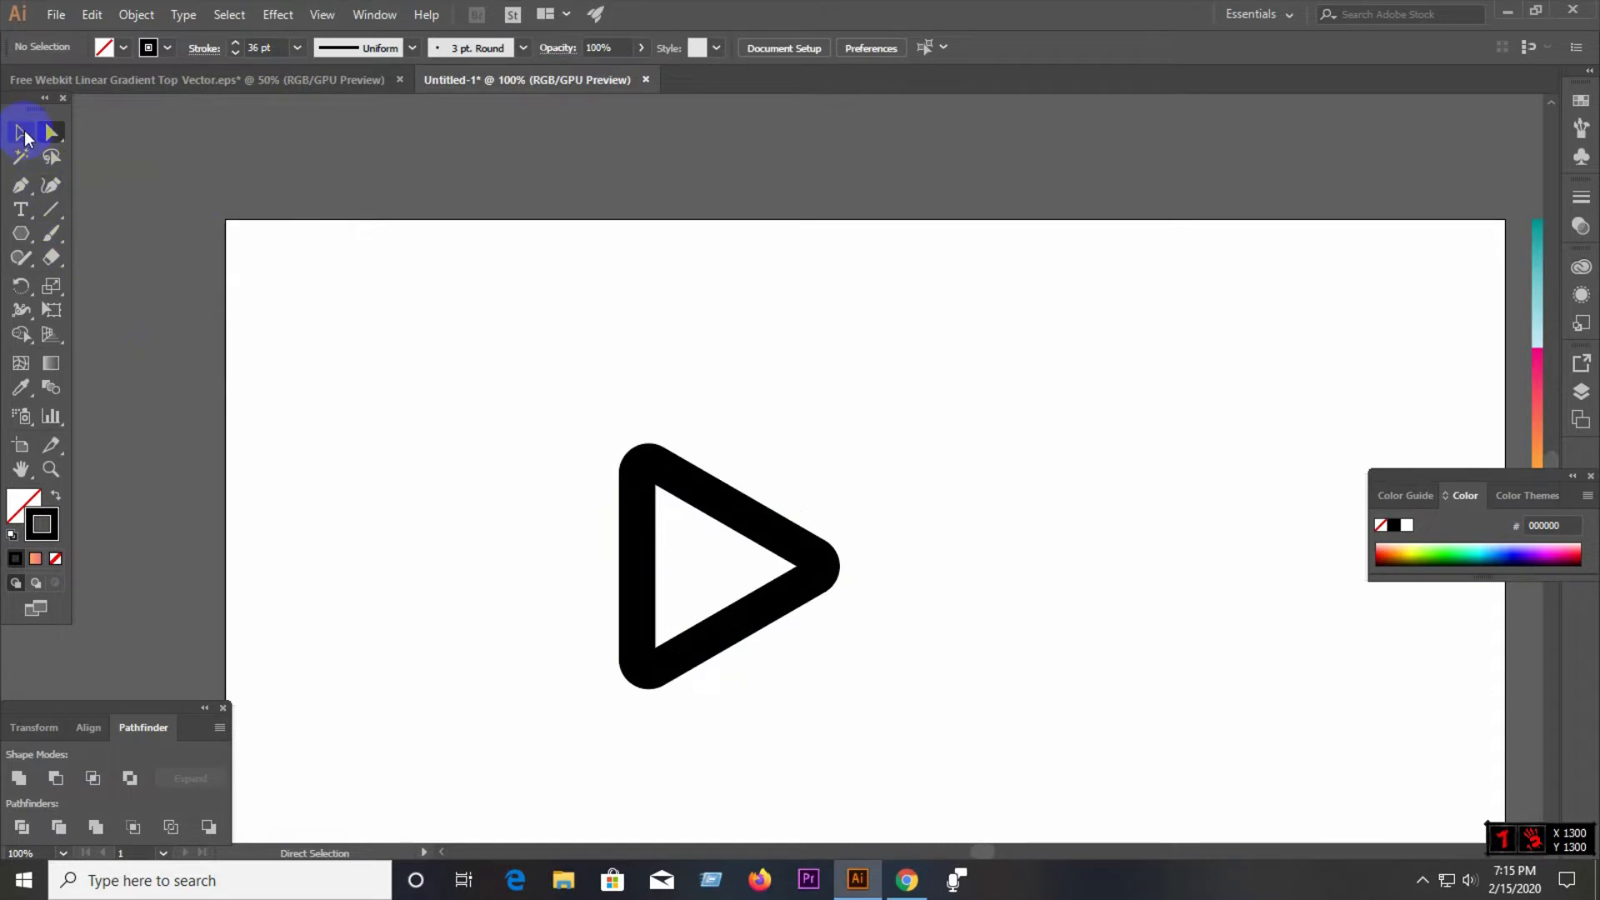
- Expand the rounded triangle's fill and stroke into a shape and ungroup it
click(684, 570)
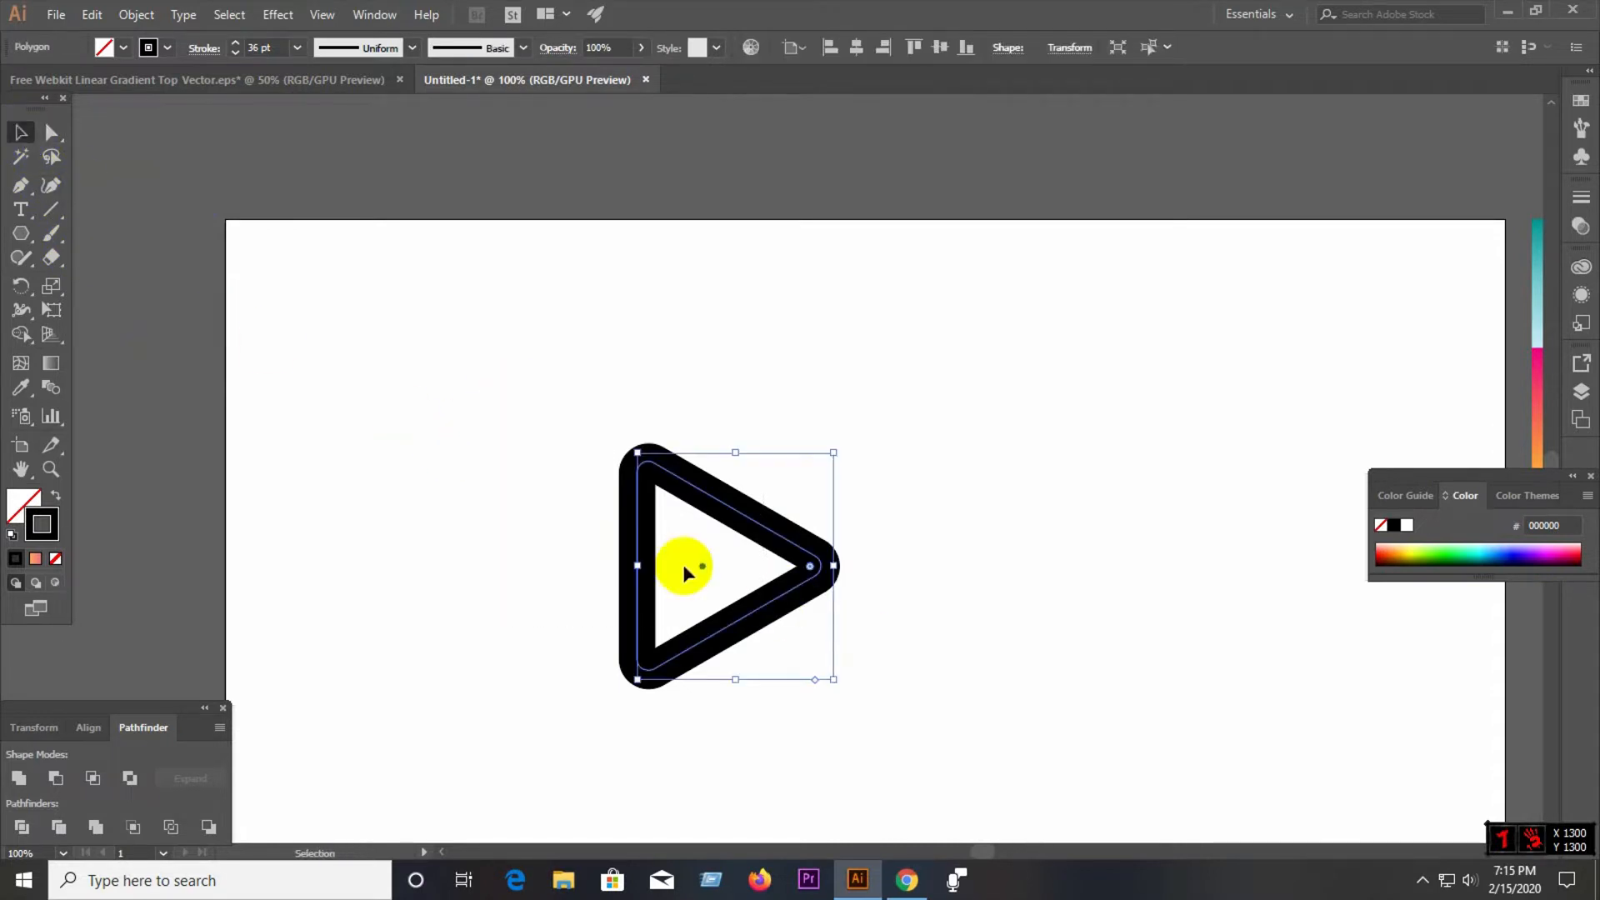
click(127, 18)
click(150, 228)
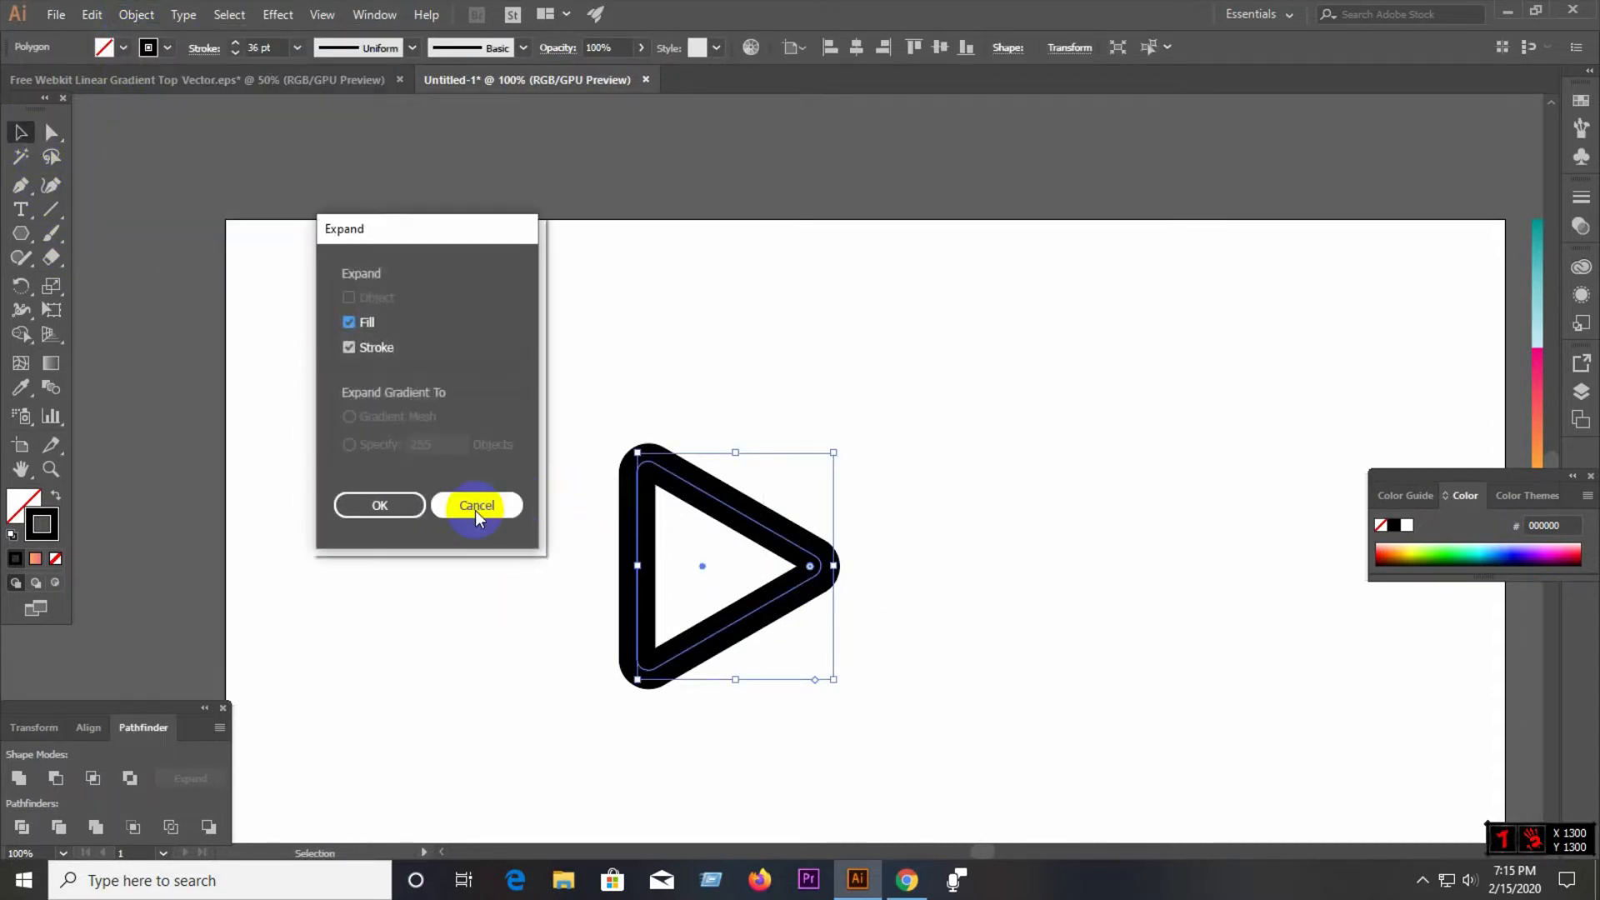
click(380, 505)
right_click(656, 510)
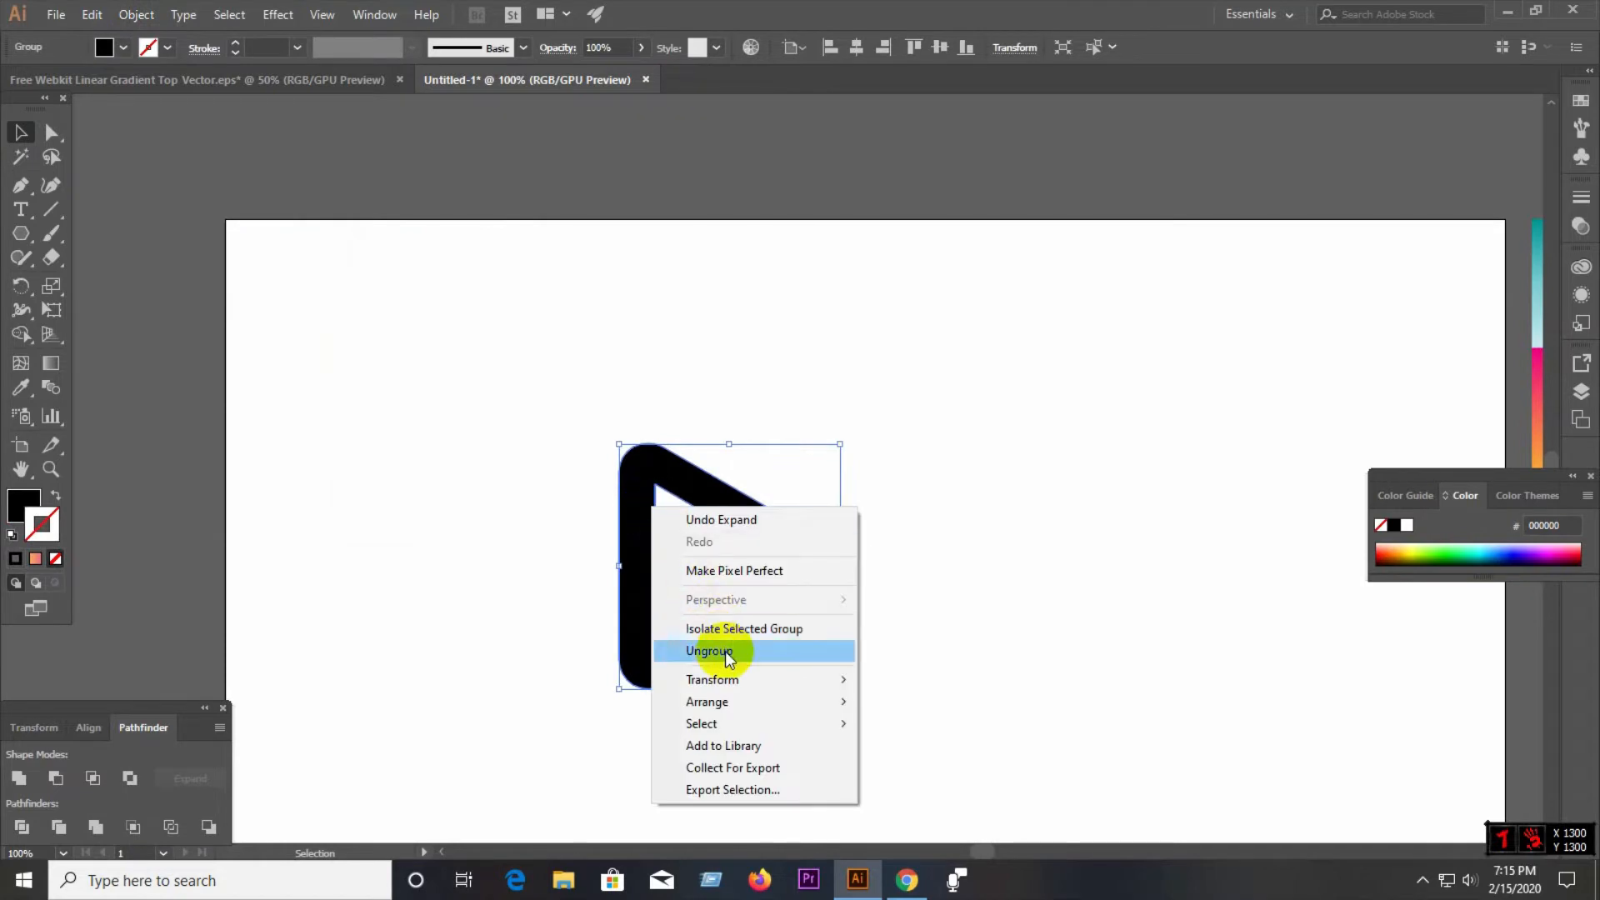
click(1000, 597)
- Draw a curved Pen path without fill or stroke from the triangle's inner upper-left corner across its outer left edge
alt+scroll(646, 482, up, 1)
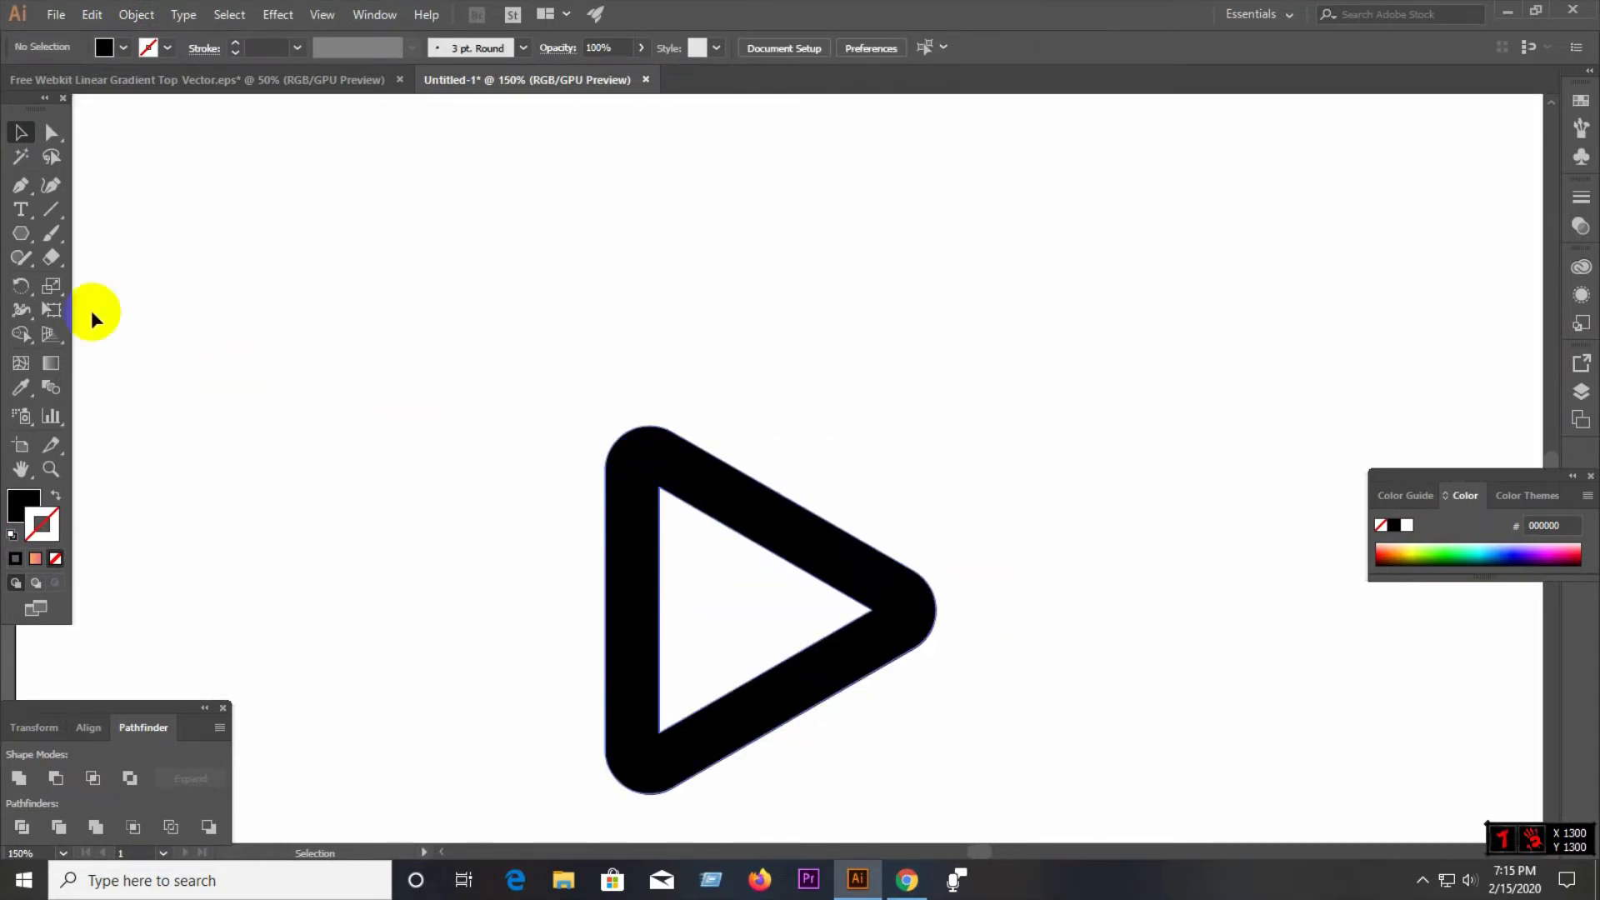
click(23, 503)
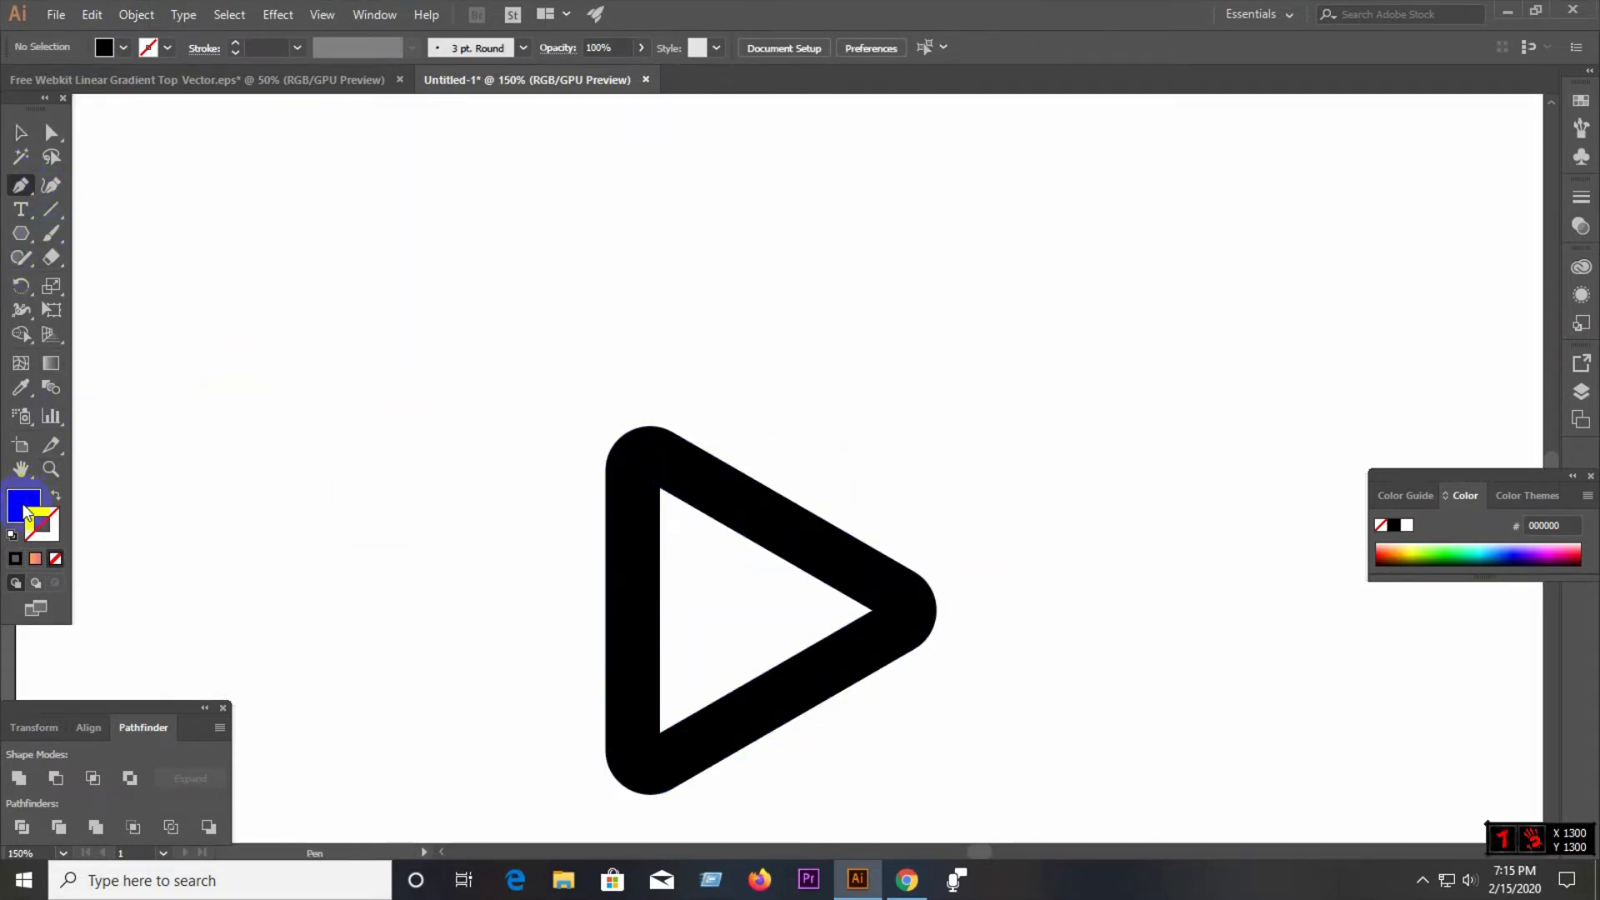
click(55, 558)
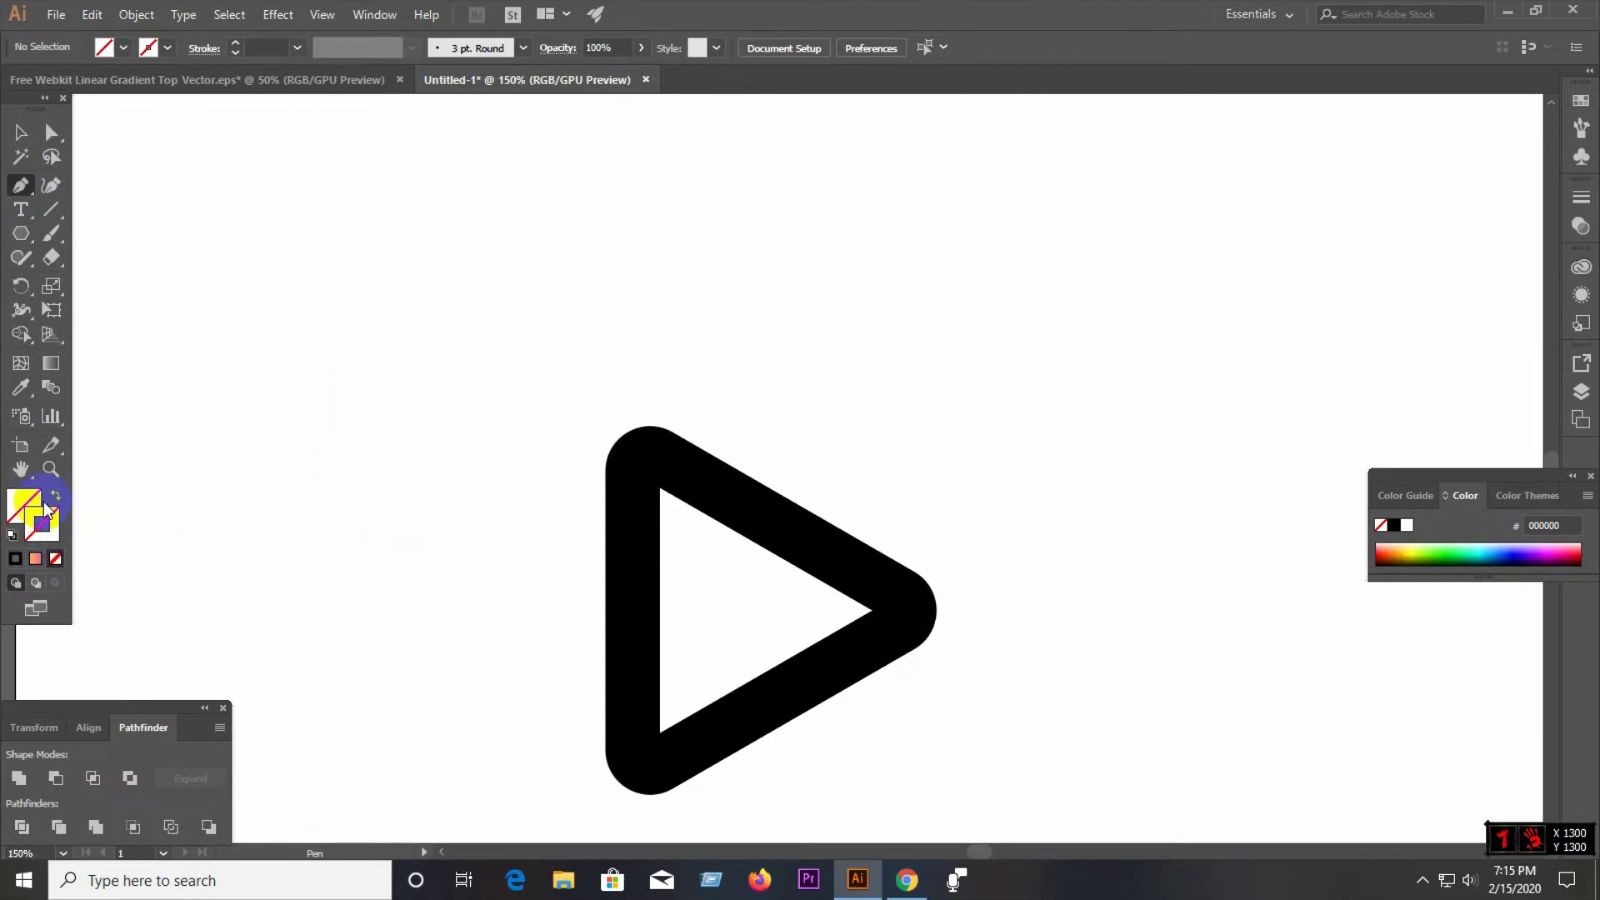
drag(658, 485, 581, 534)
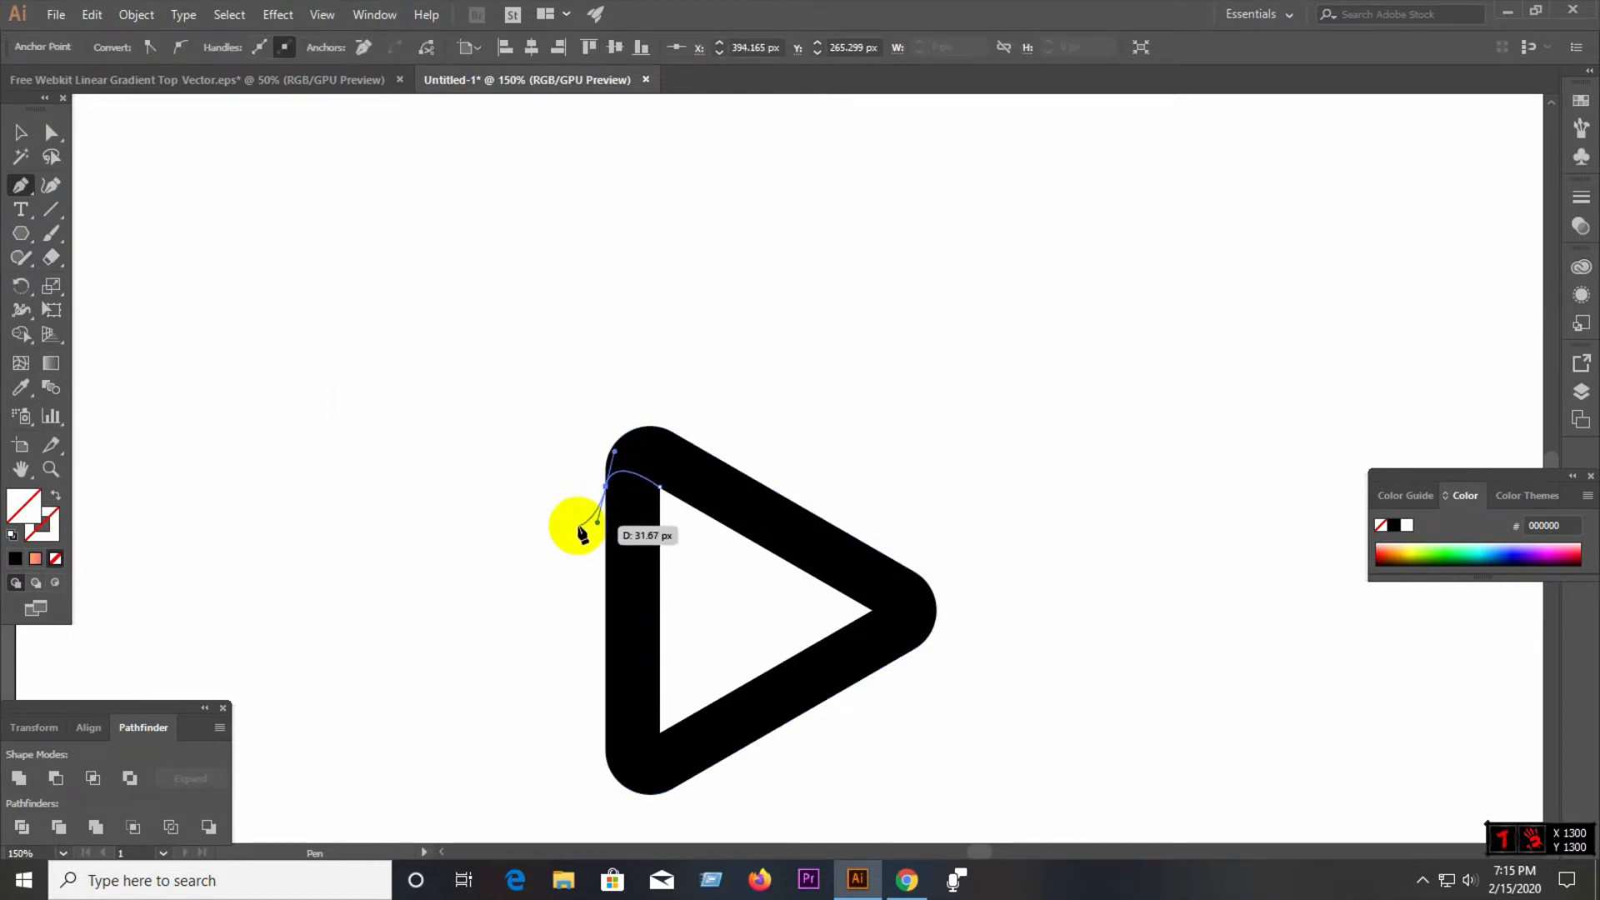
key(ctrl+z)
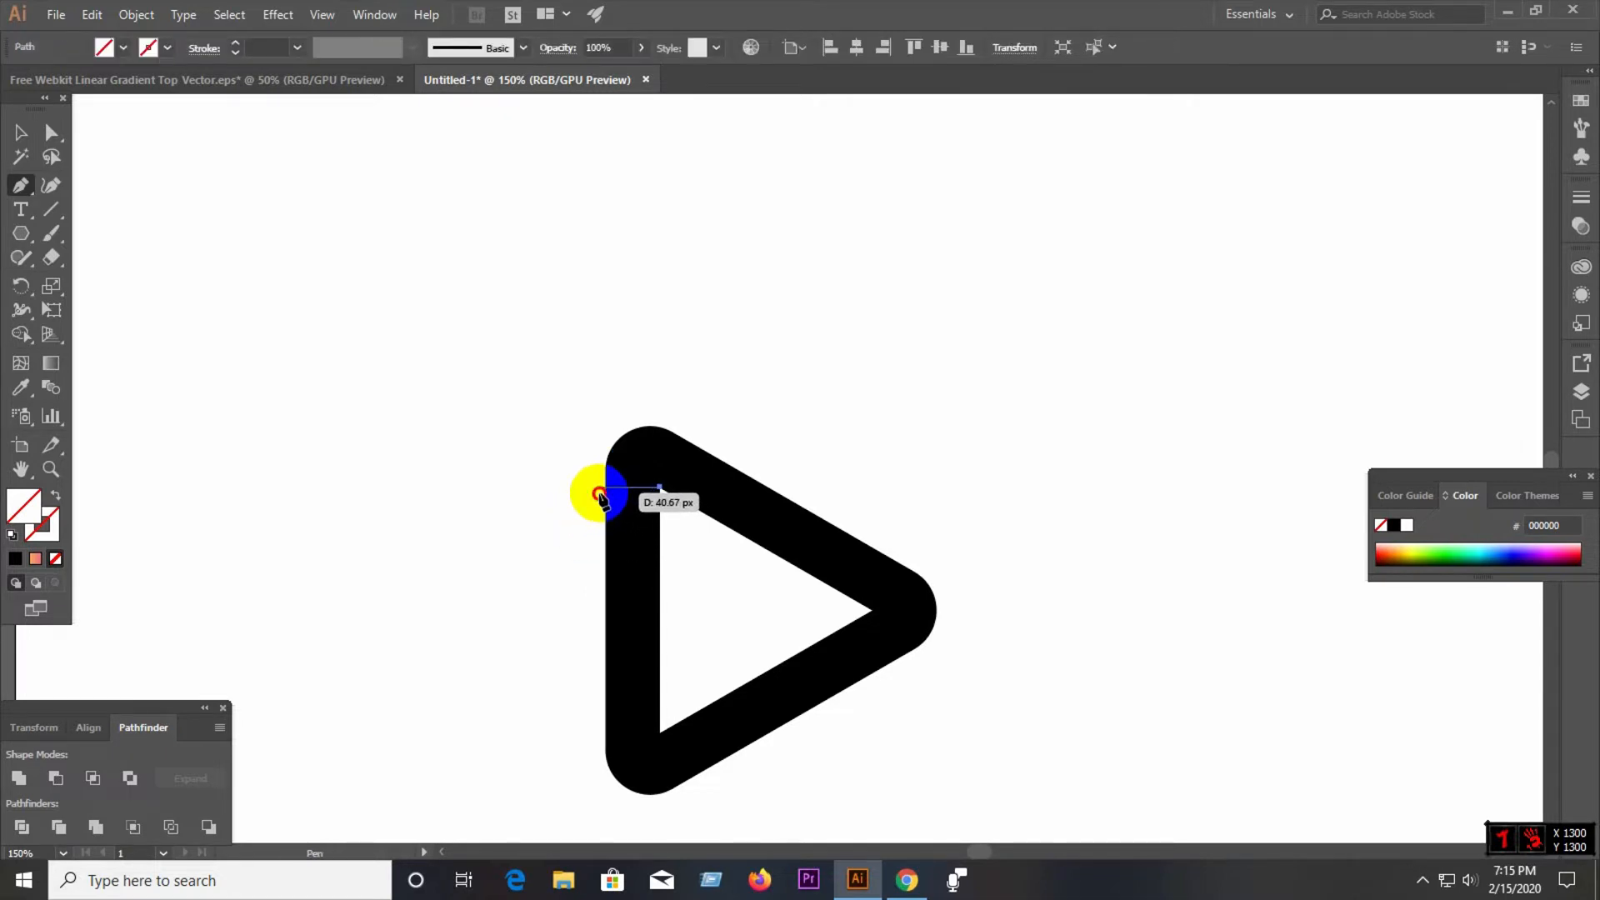
drag(599, 492, 573, 586)
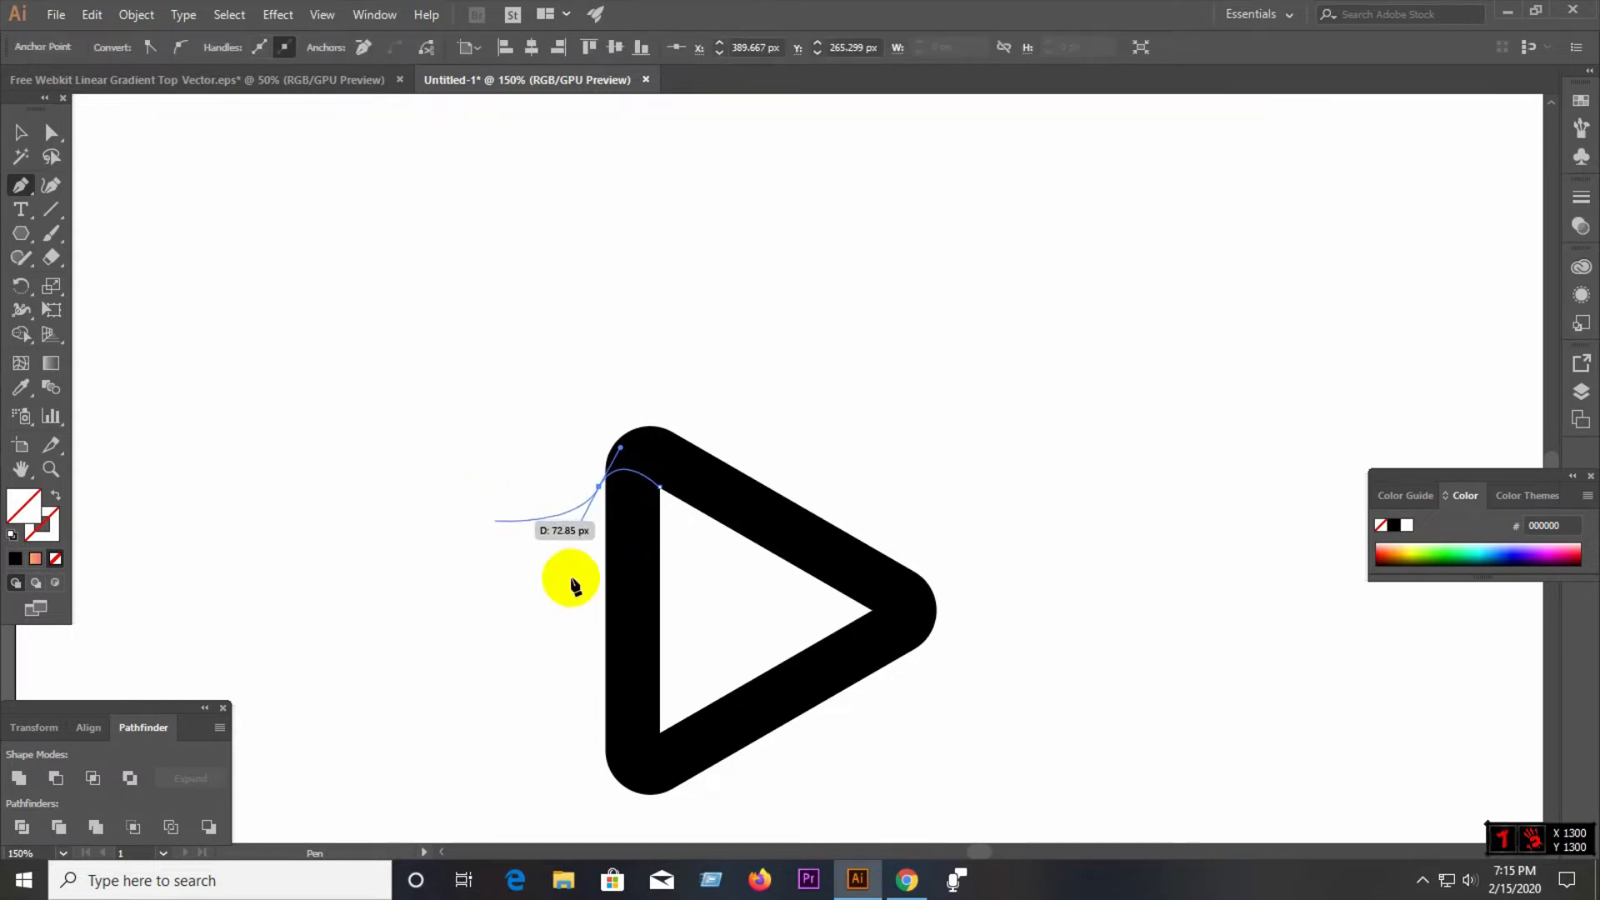
key(Escape)
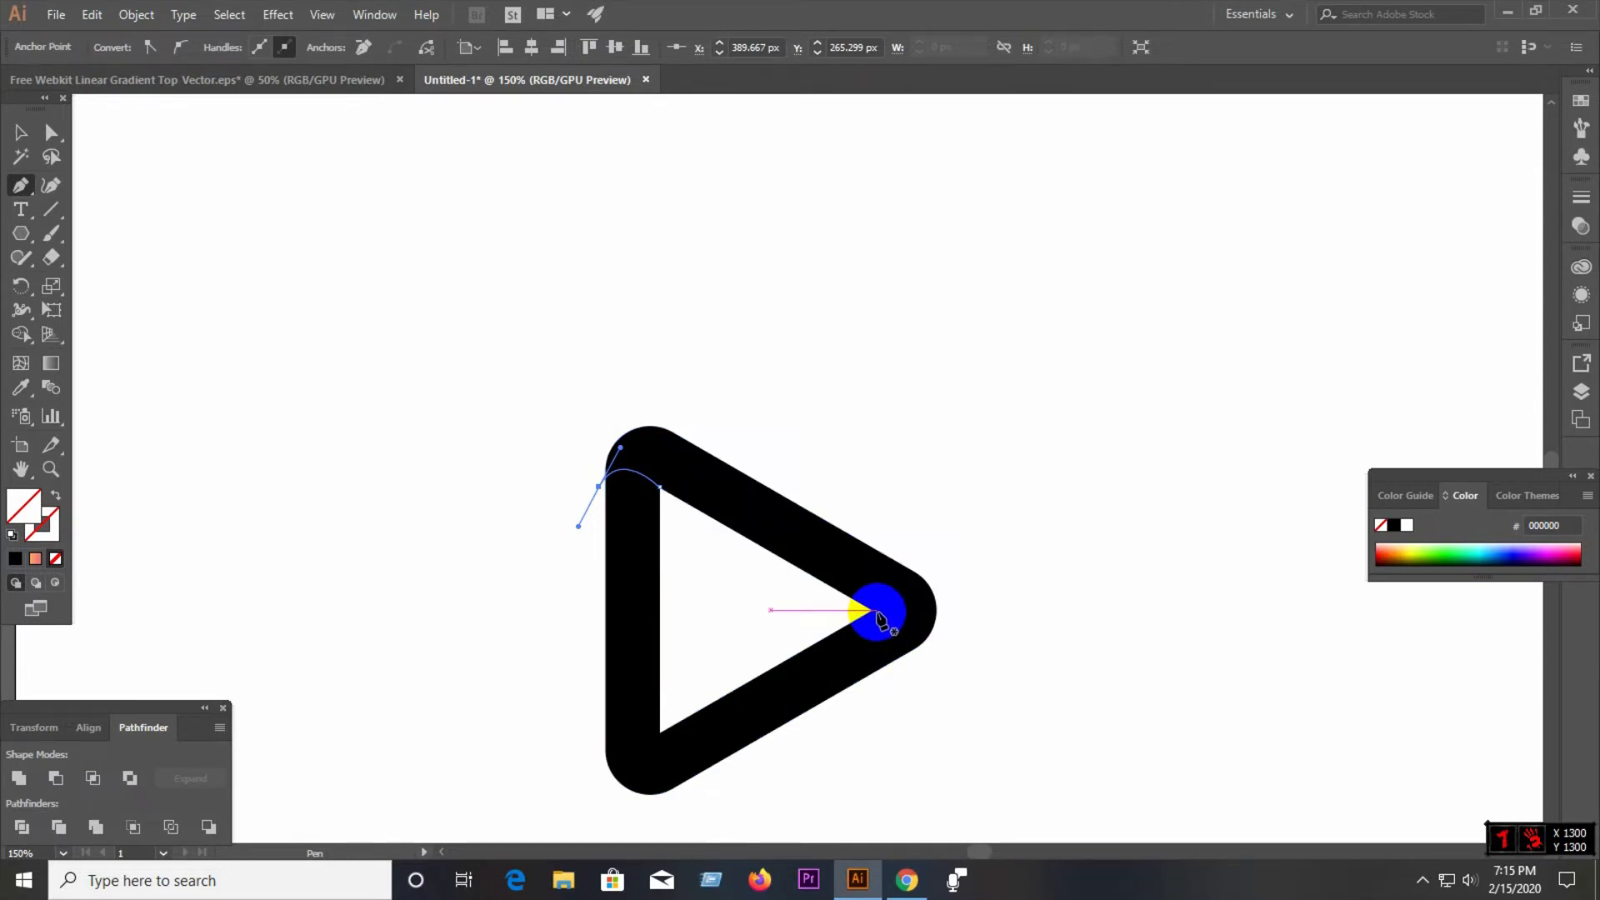
- Draw a curved Pen path from the triangle's inner right corner upward across its outer upper edge
drag(872, 609, 937, 571)
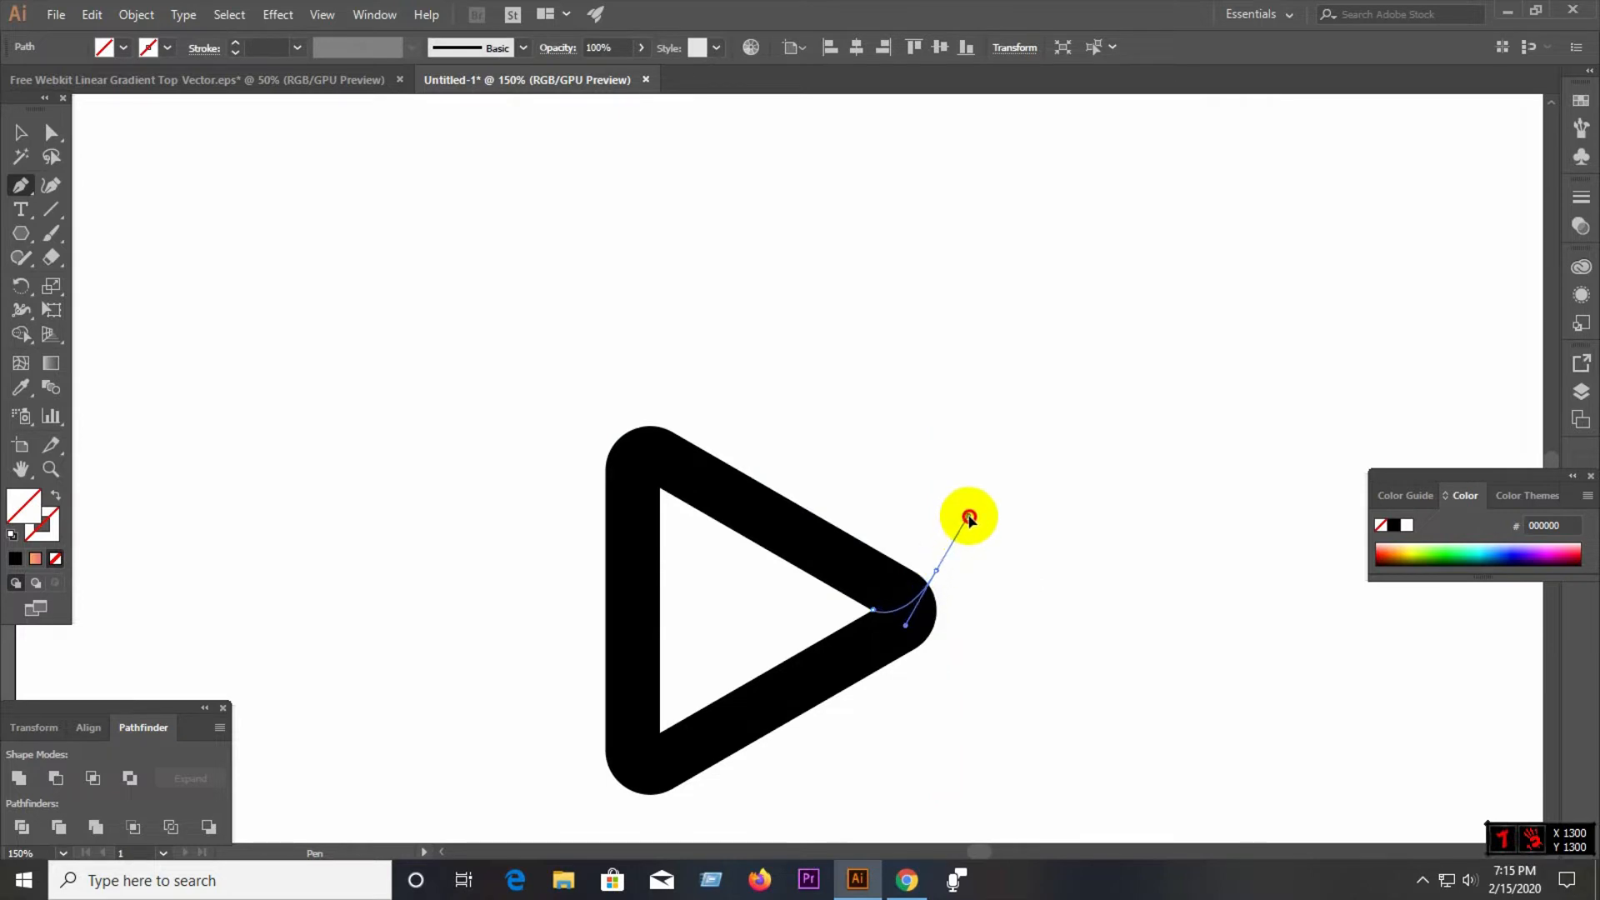
drag(969, 518, 889, 527)
key(ctrl+z)
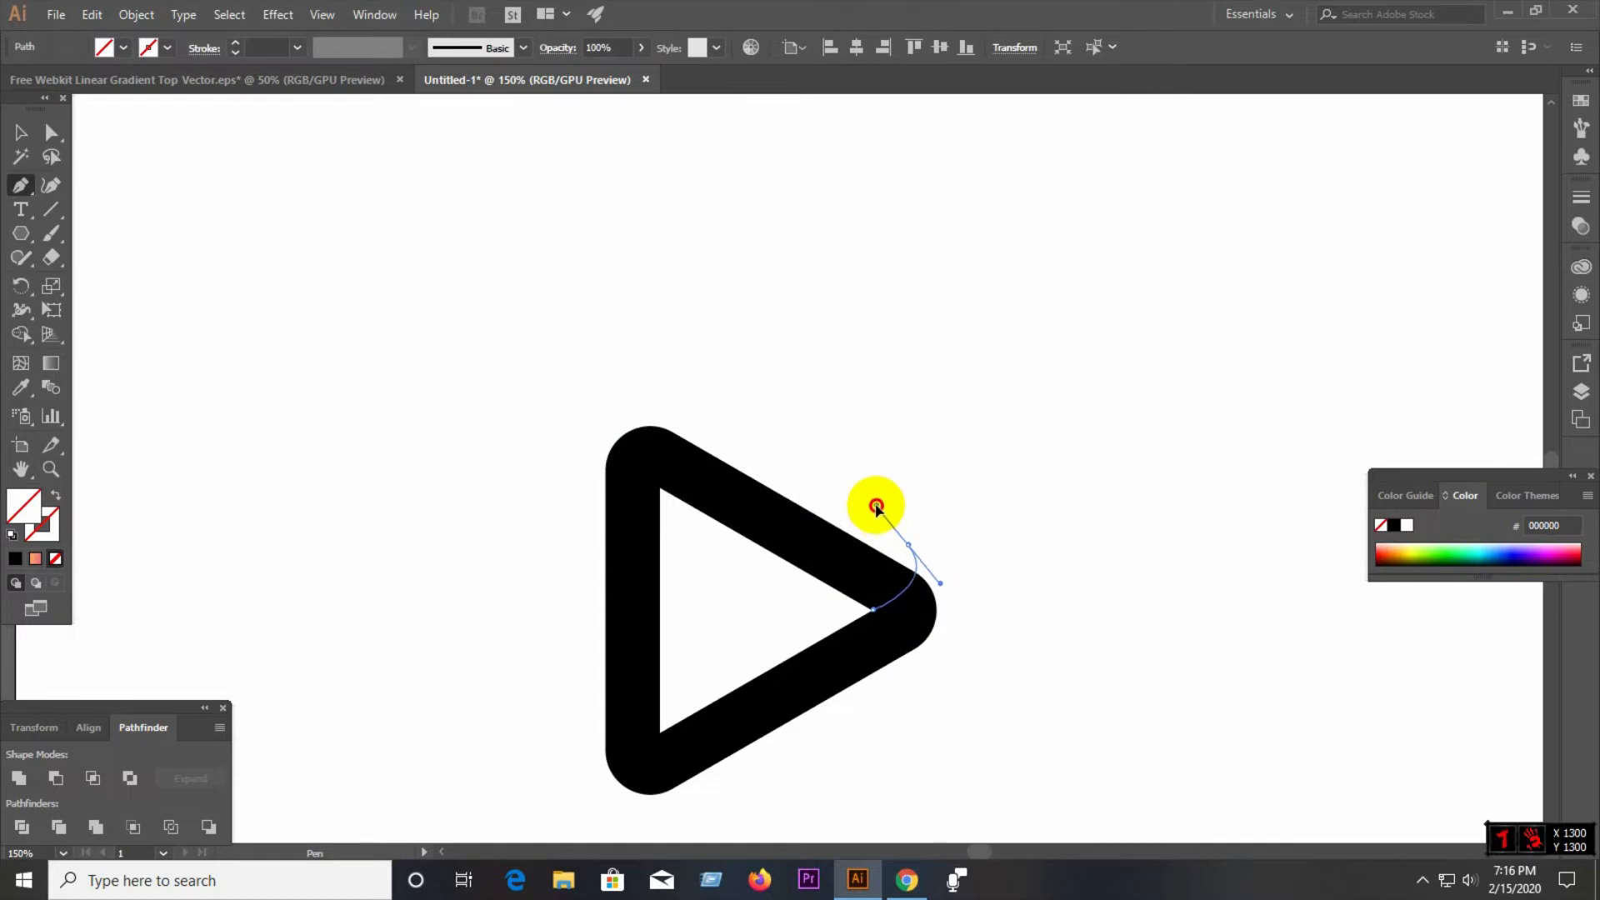
drag(884, 500, 885, 500)
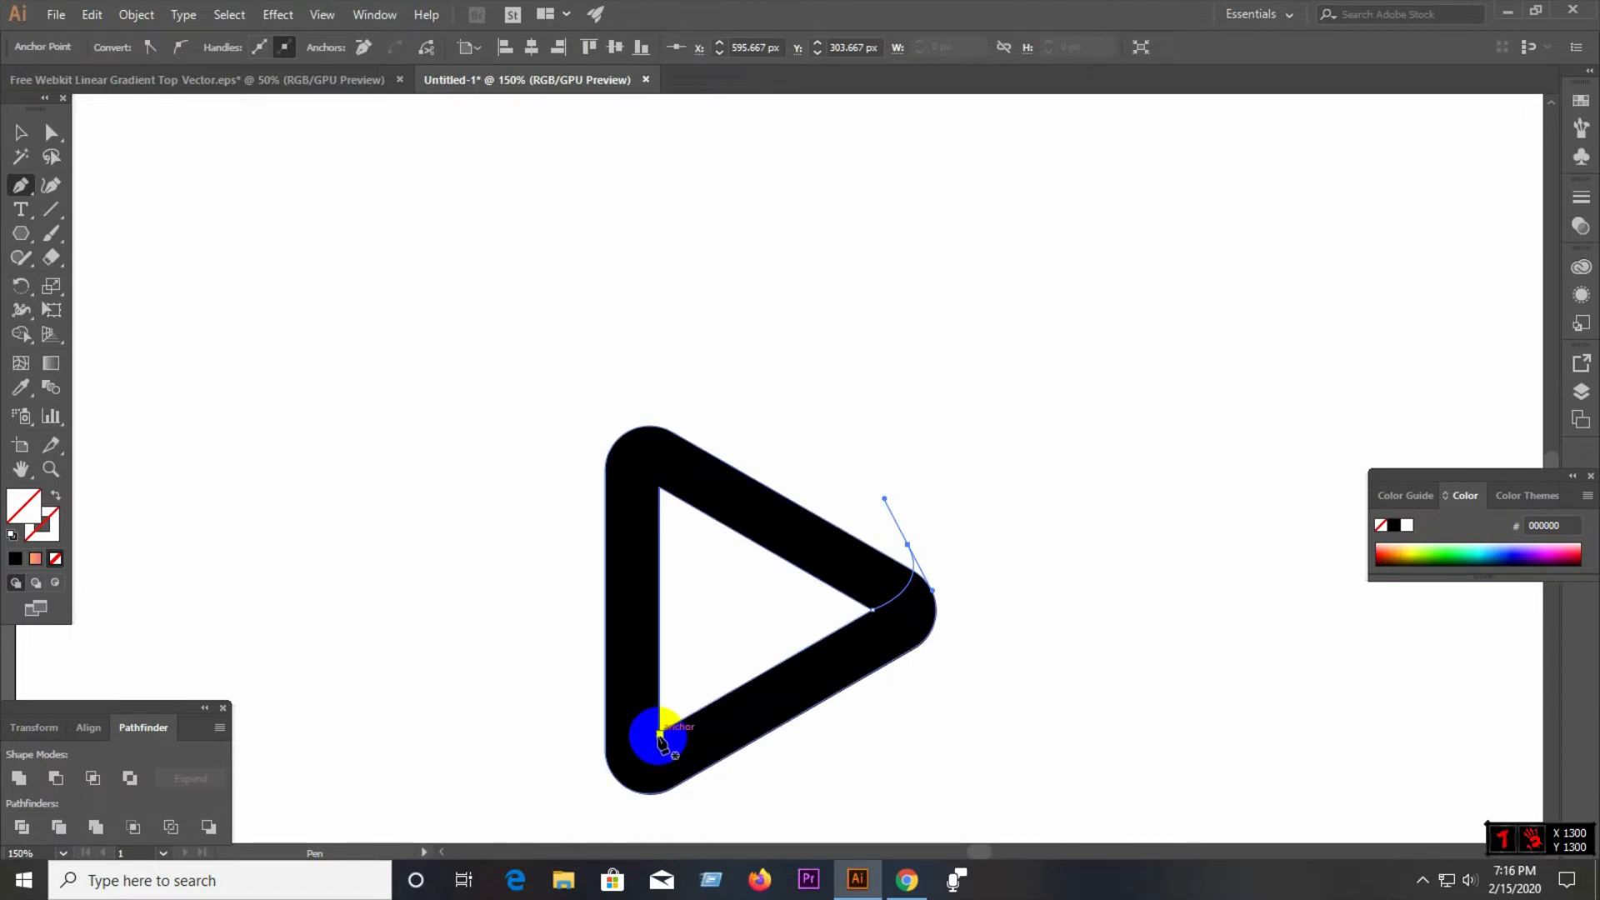
- Start a Pen path at the triangle's inner lower-left corner and switch the artwork to outline display
click(659, 733)
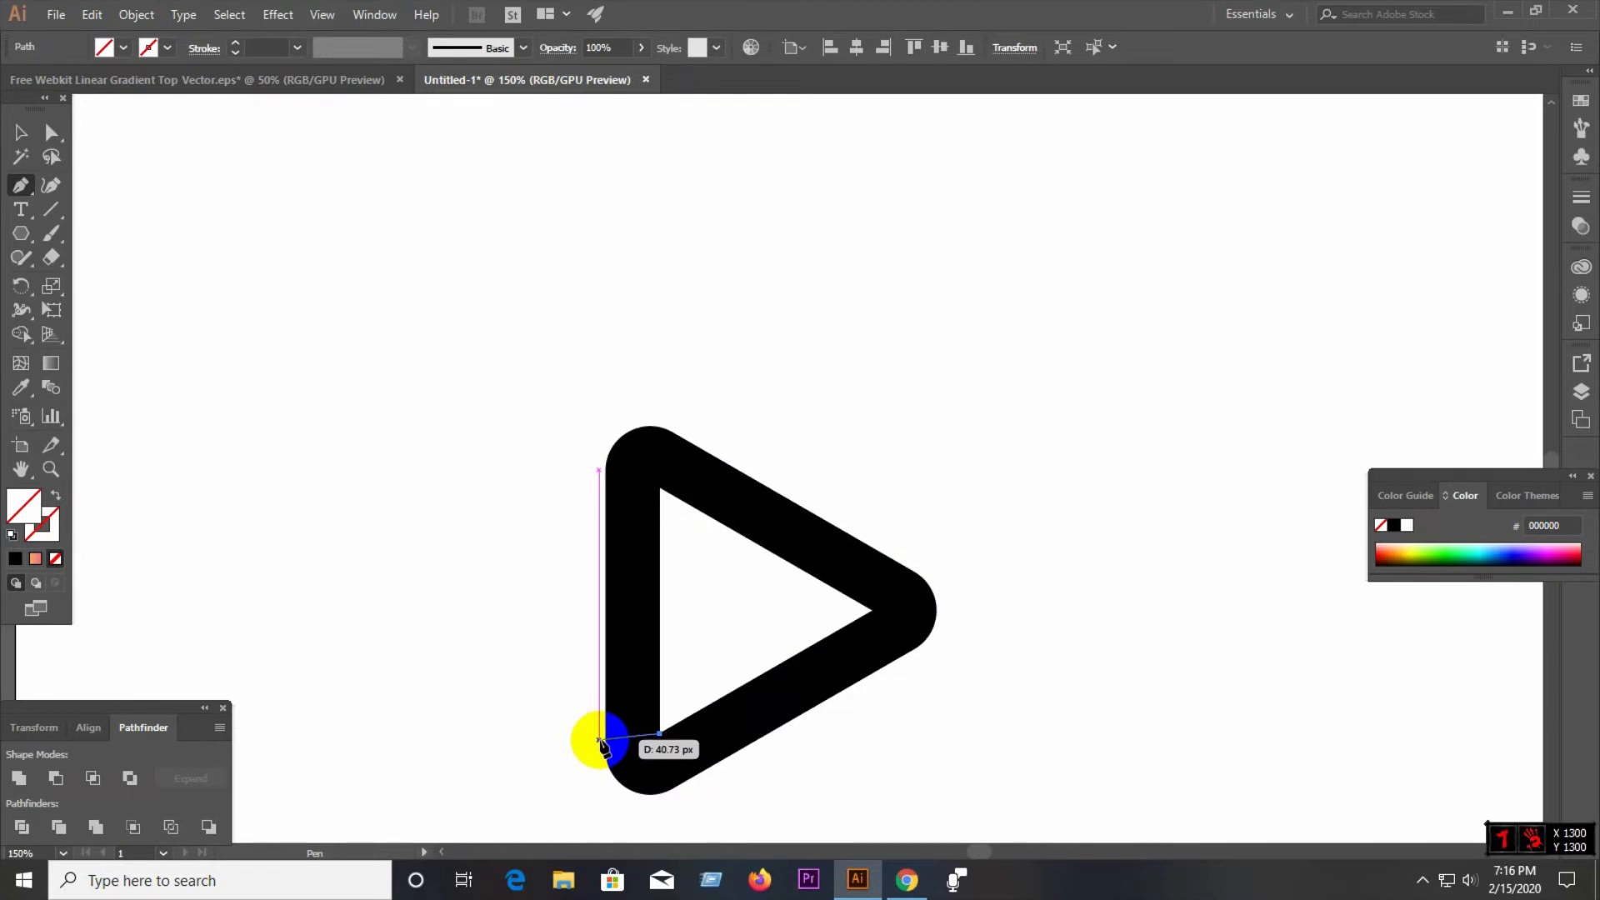
key(ctrl+y)
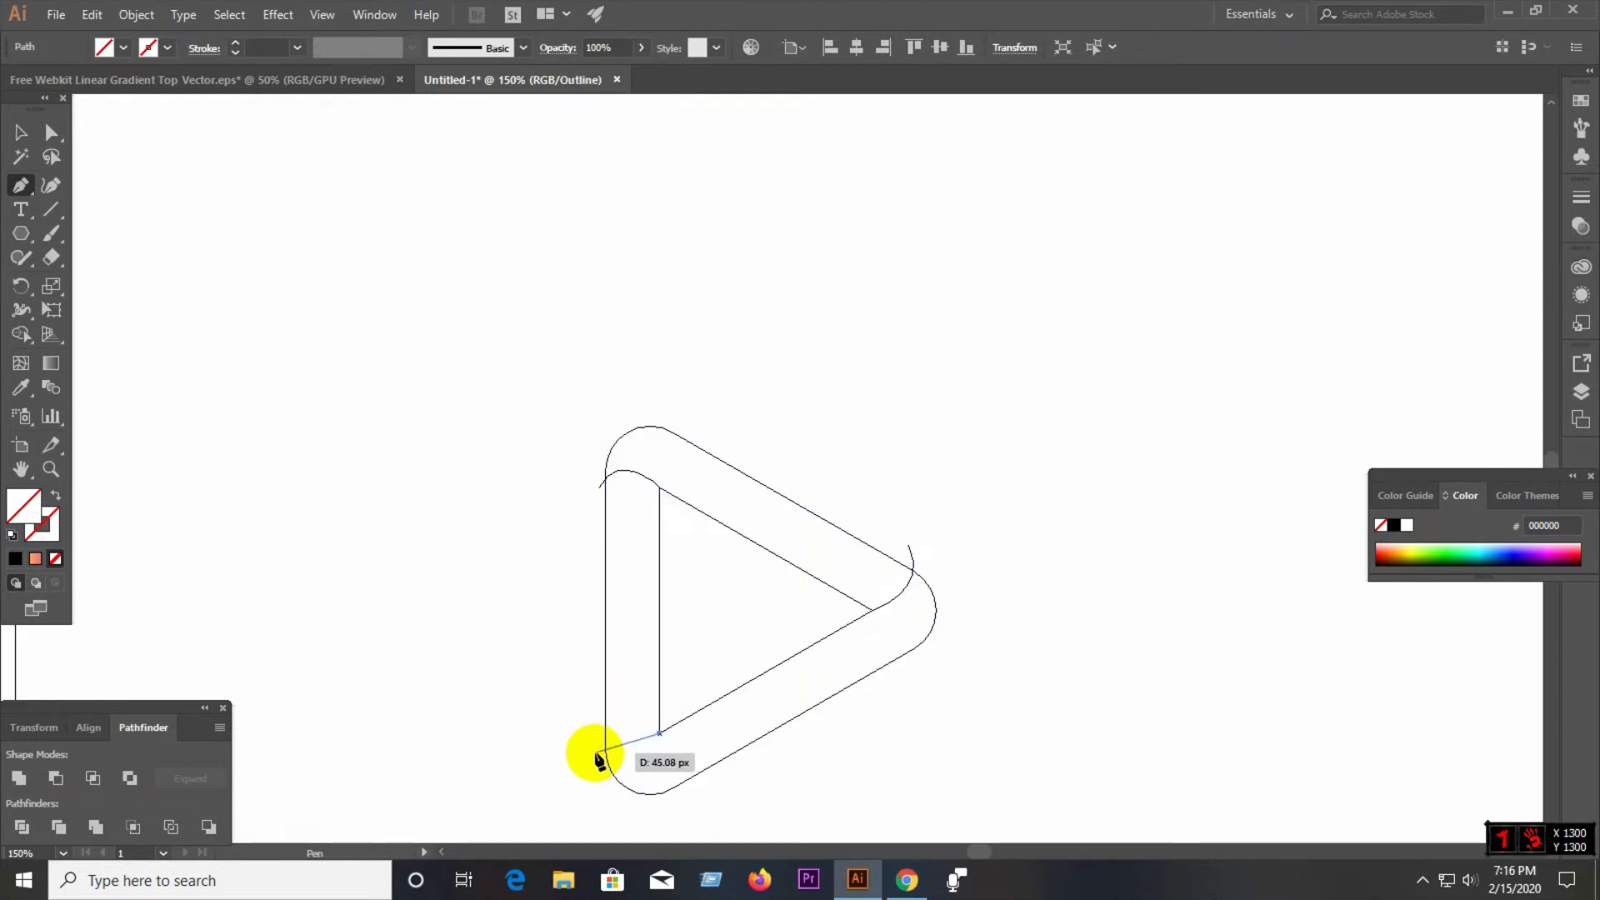
- Try curved Pen paths from the triangle's inner lower-left corner to its outer edge and undo them
mouse_move(595, 764)
mouse_down()
mouse_move(570, 827)
mouse_move(672, 832)
mouse_move(661, 764)
mouse_move(681, 768)
mouse_move(688, 740)
mouse_up()
key(ctrl+z)
key(ctrl+z)
key(ctrl+z)
key(z)
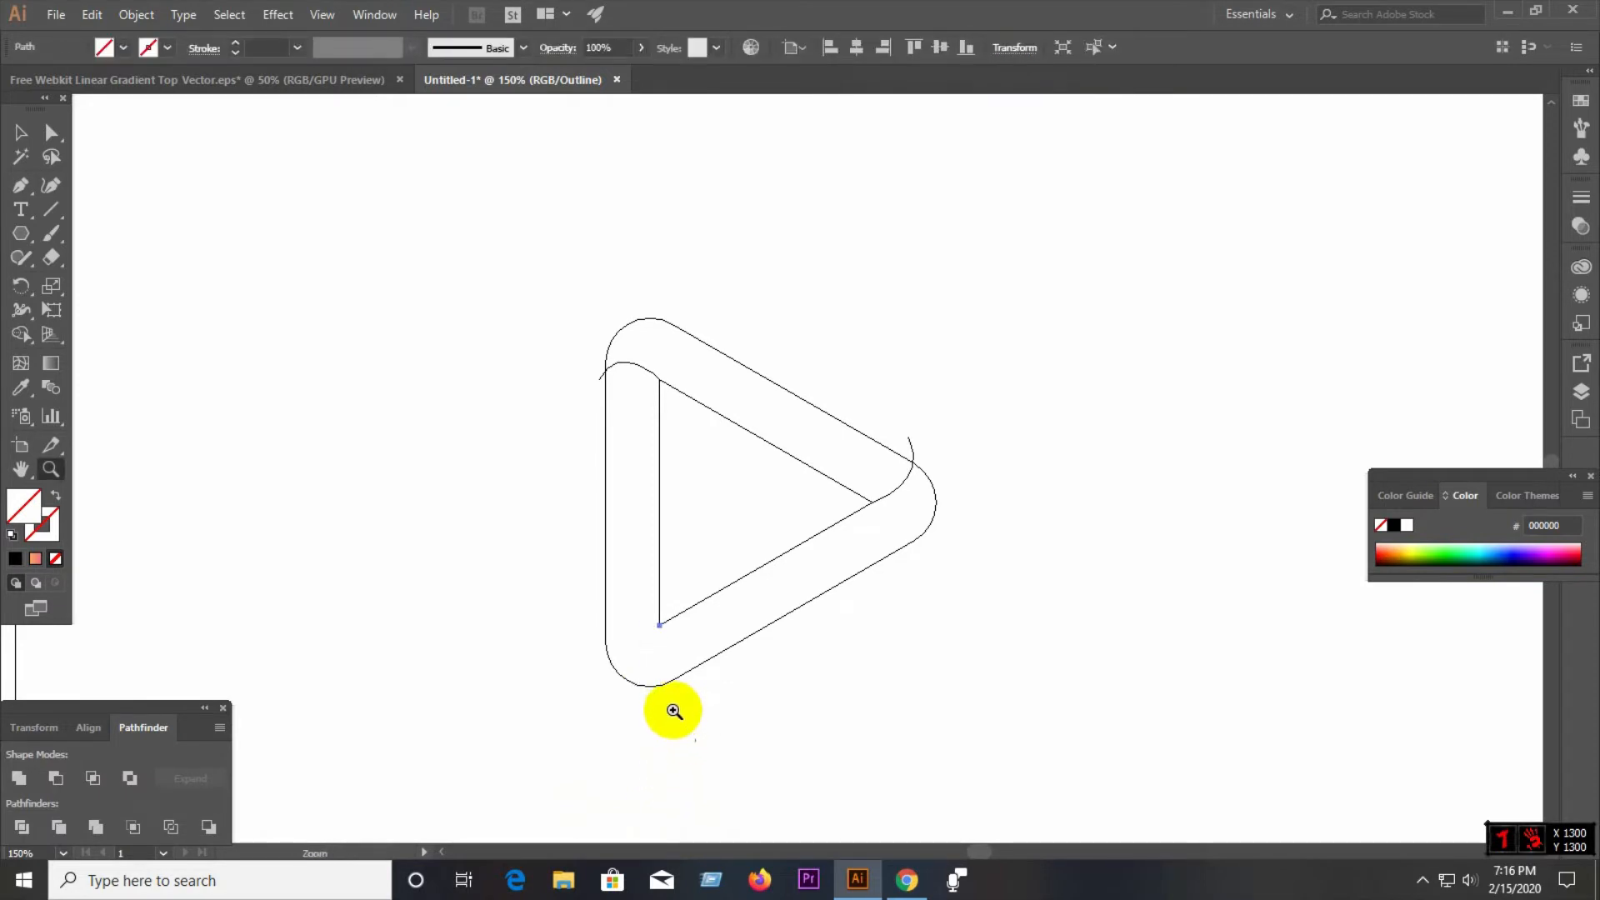
click(20, 185)
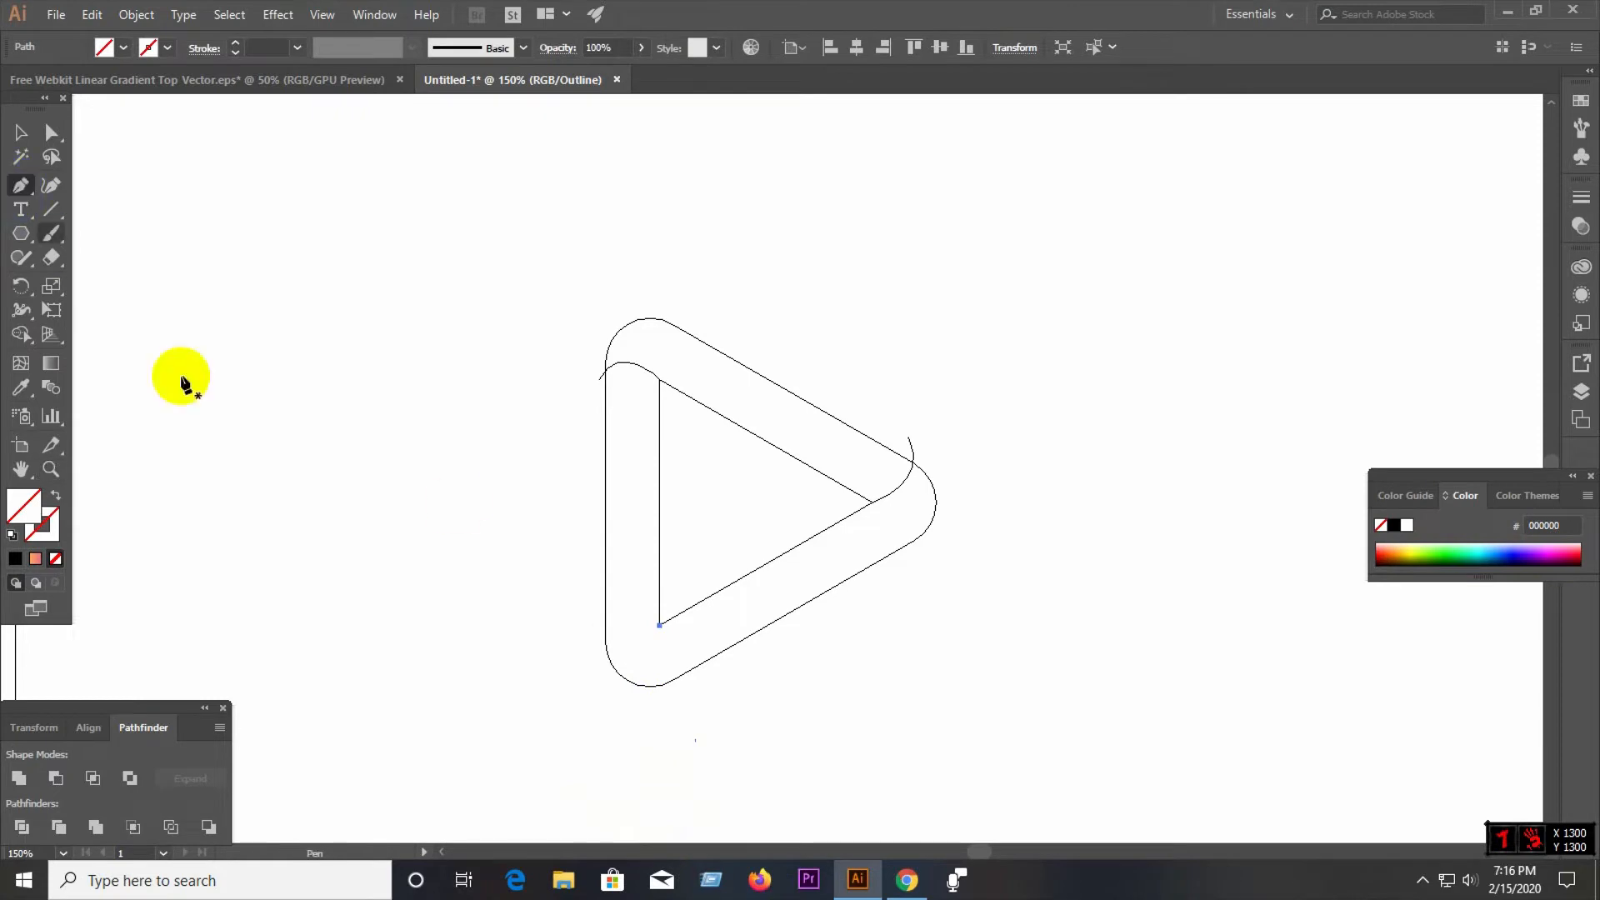
click(660, 625)
click(659, 625)
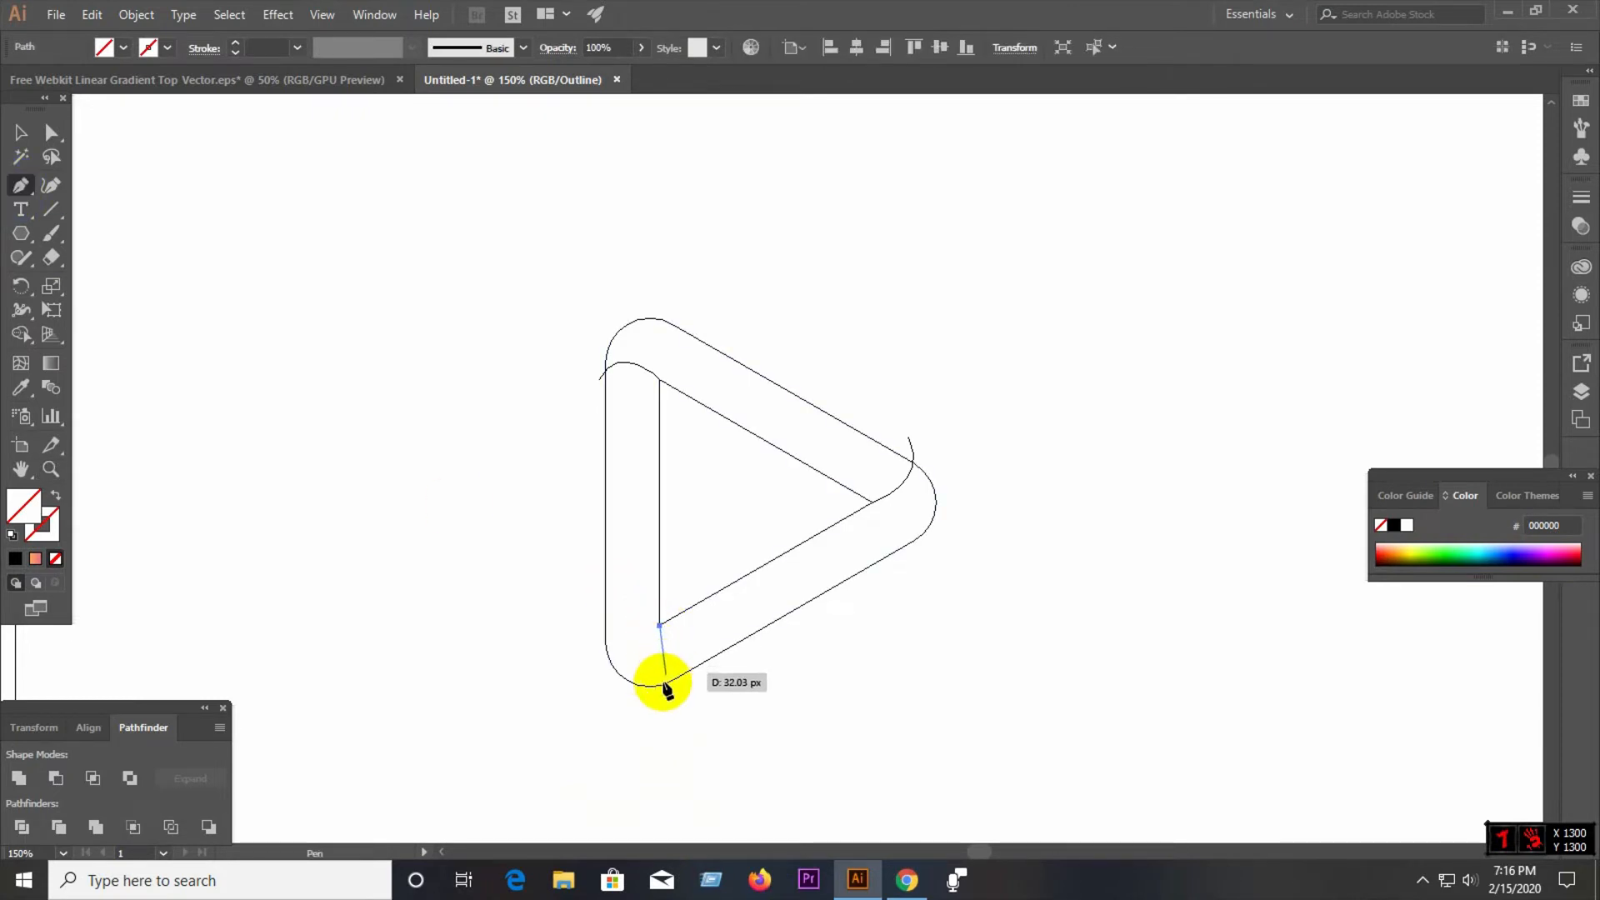
drag(667, 697, 685, 741)
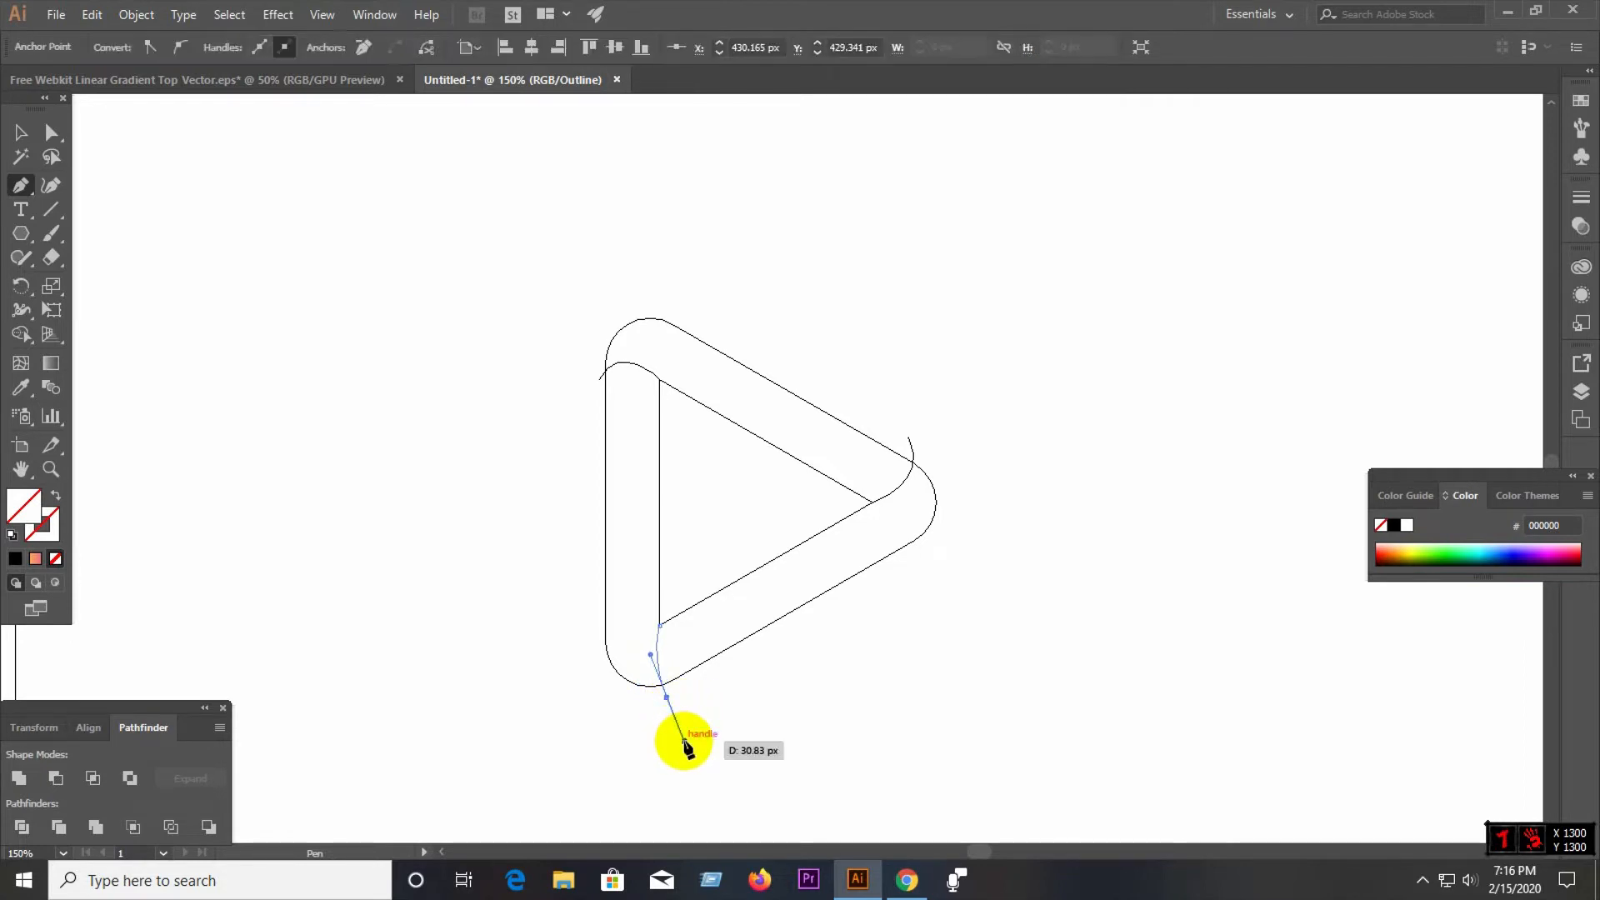
key(z)
key(ctrl+z)
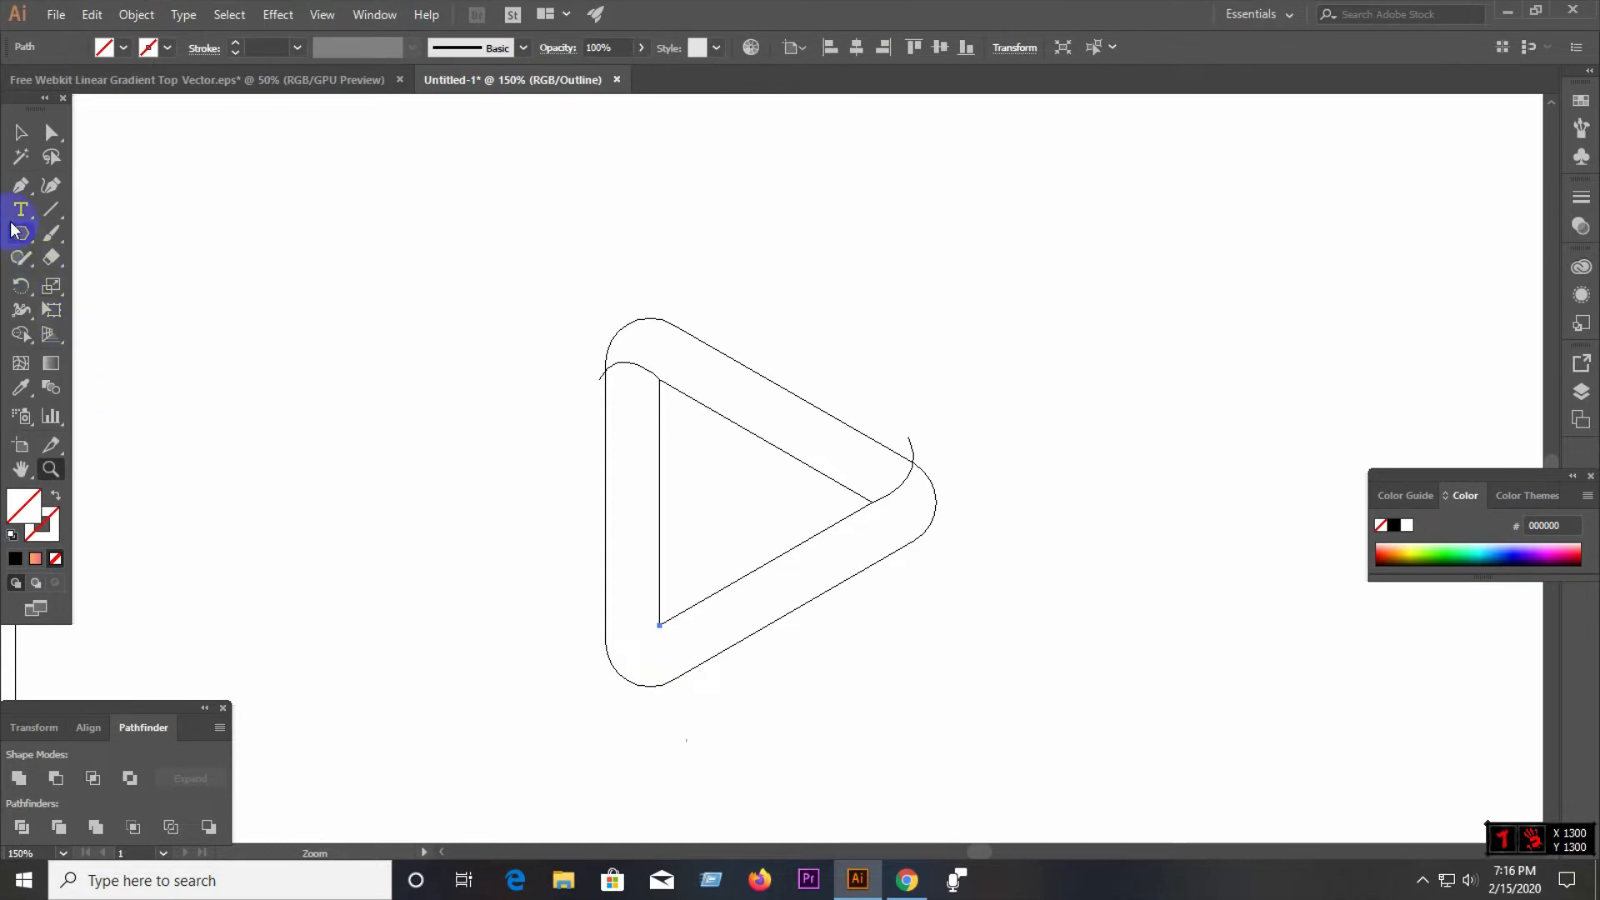
- Draw a curved Pen path from the triangle's inner lower-left corner down across its outer lower edge
click(20, 185)
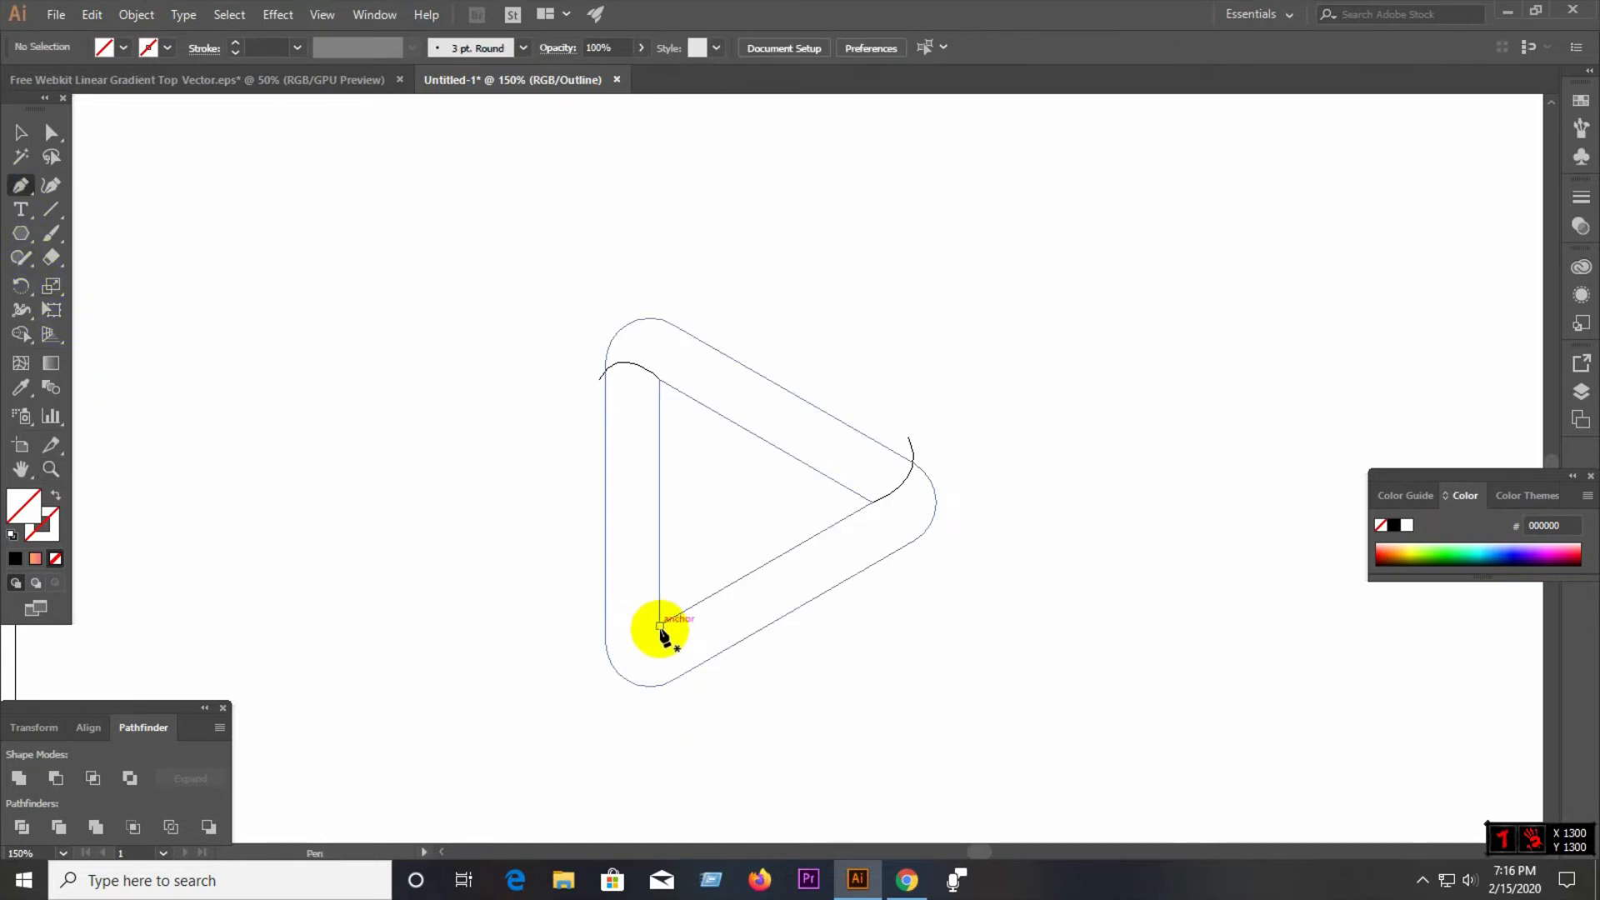
drag(681, 687, 721, 700)
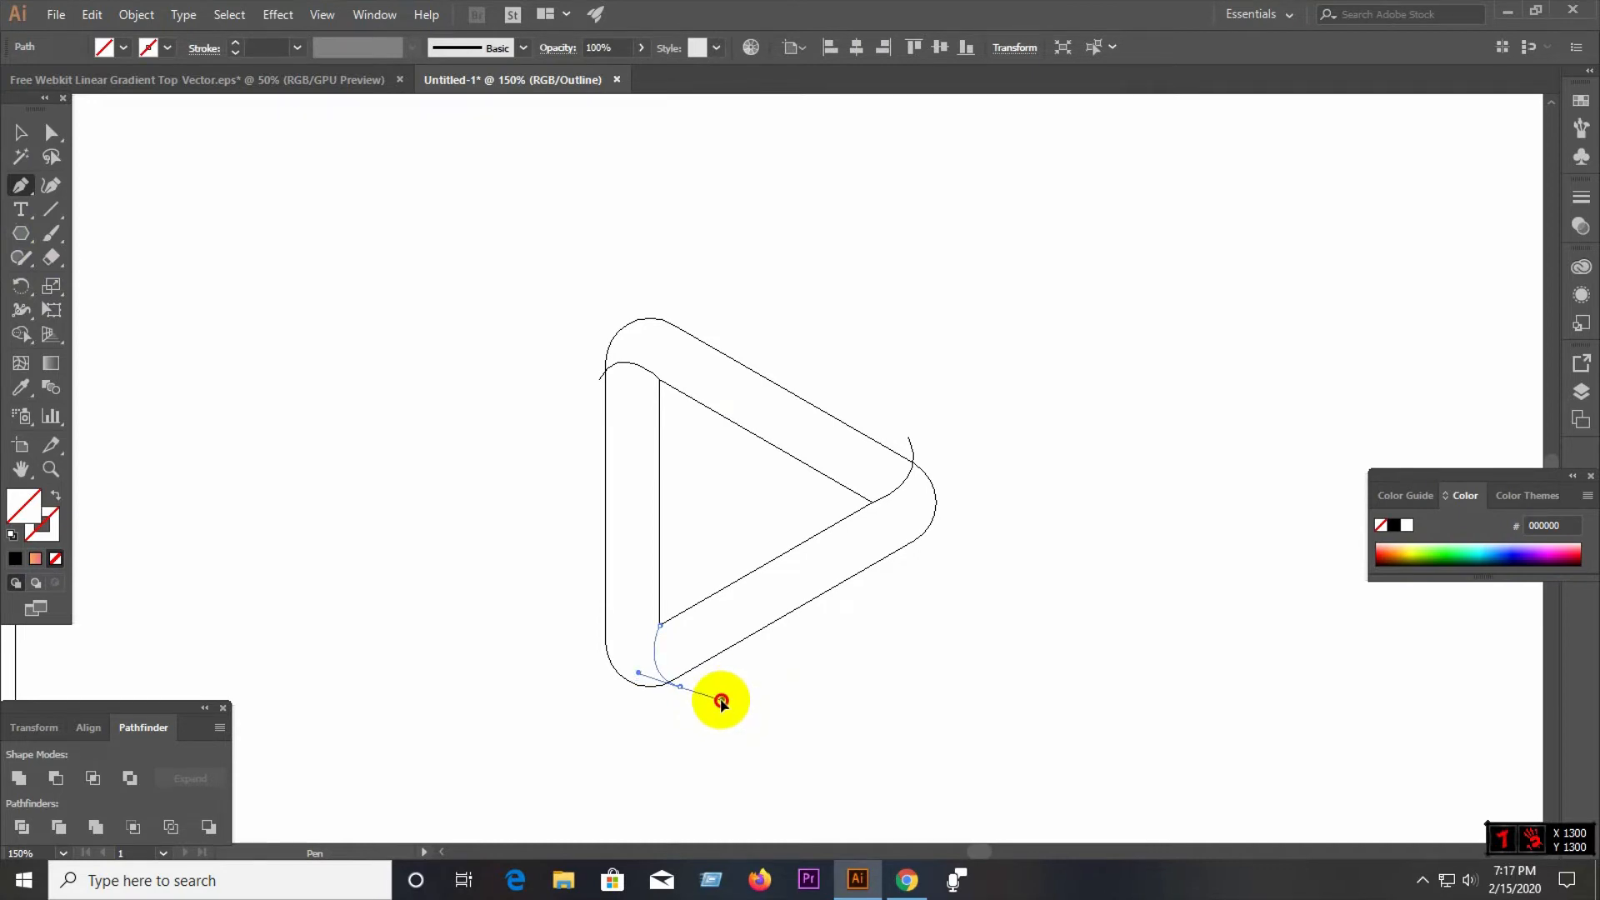
- Finish the lower-left curve, divide the triangle outline along the three curved paths and ungroup the resulting pieces
drag(722, 702, 721, 700)
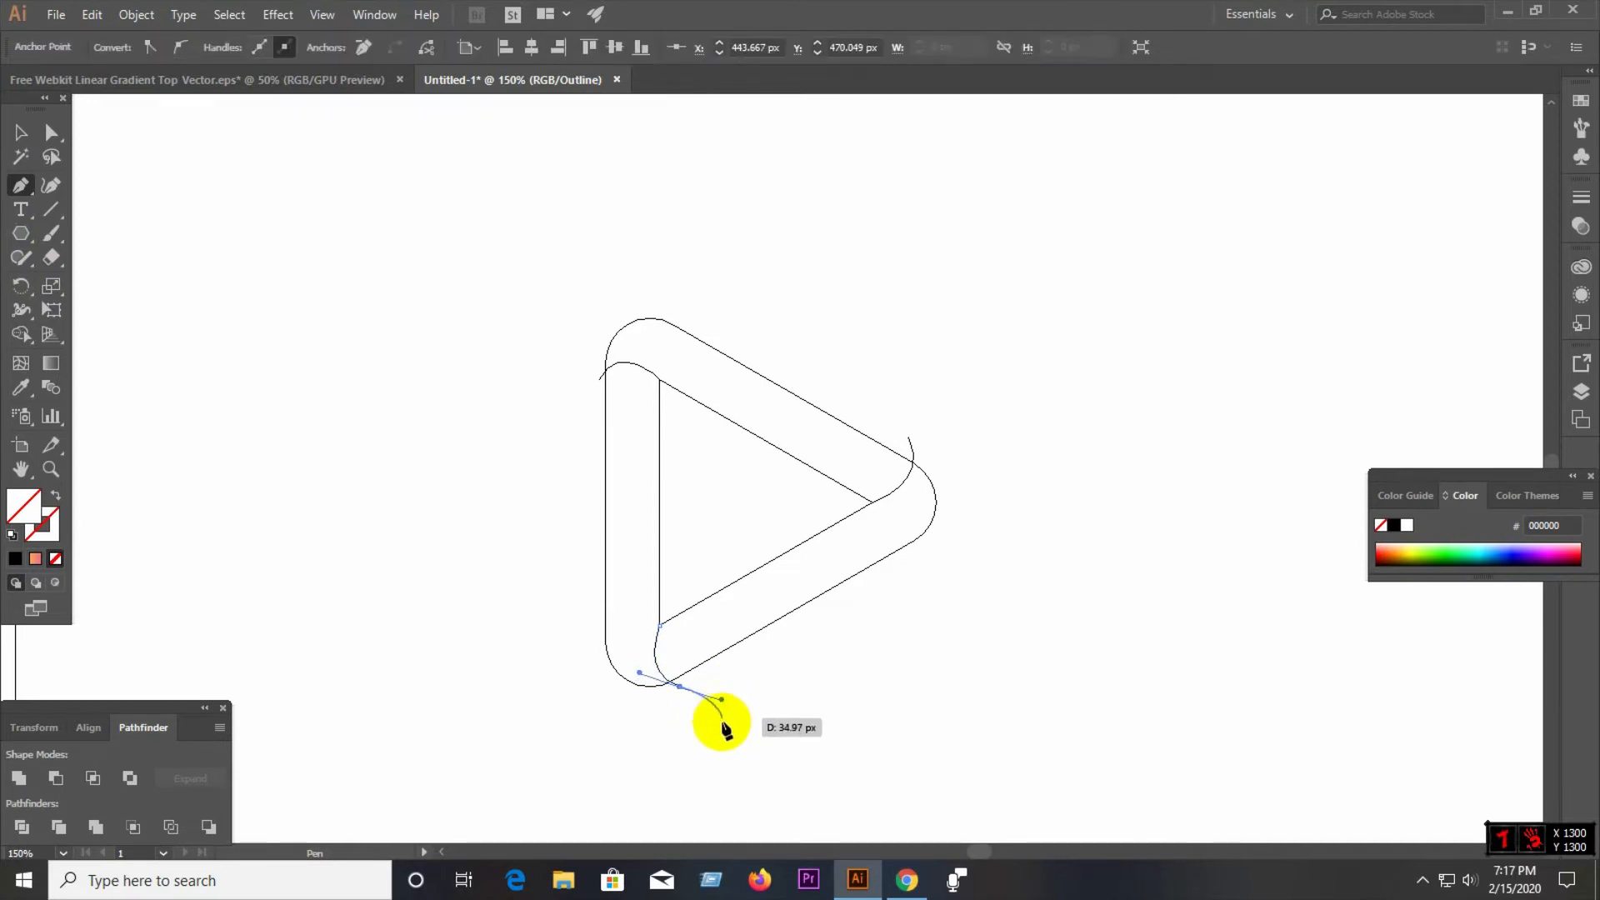
click(21, 131)
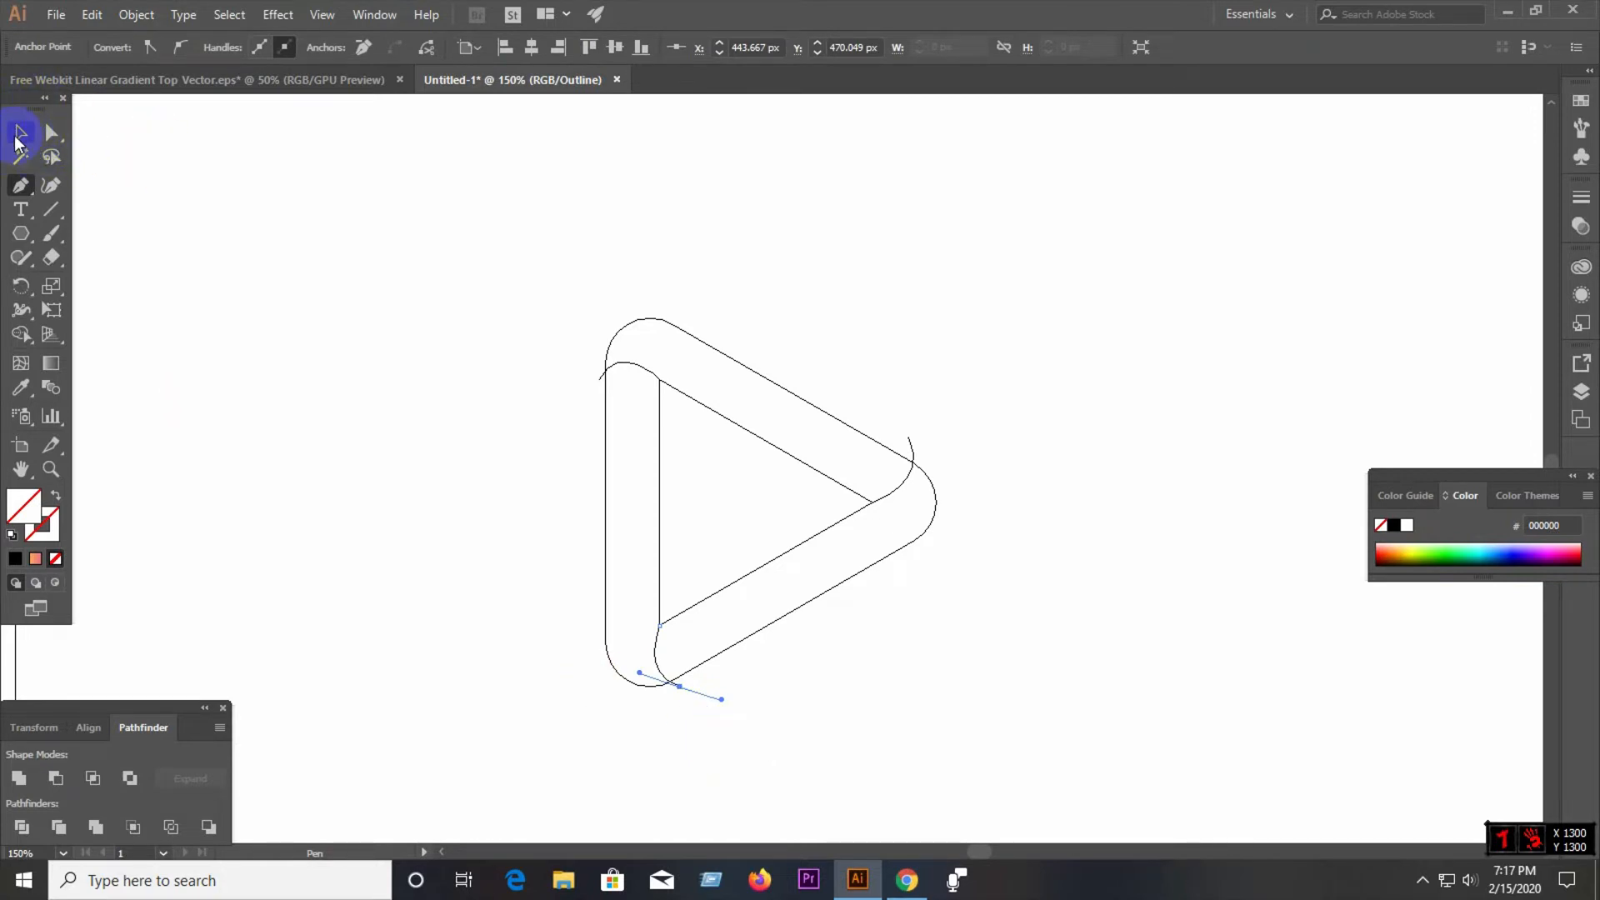
drag(327, 345, 1020, 697)
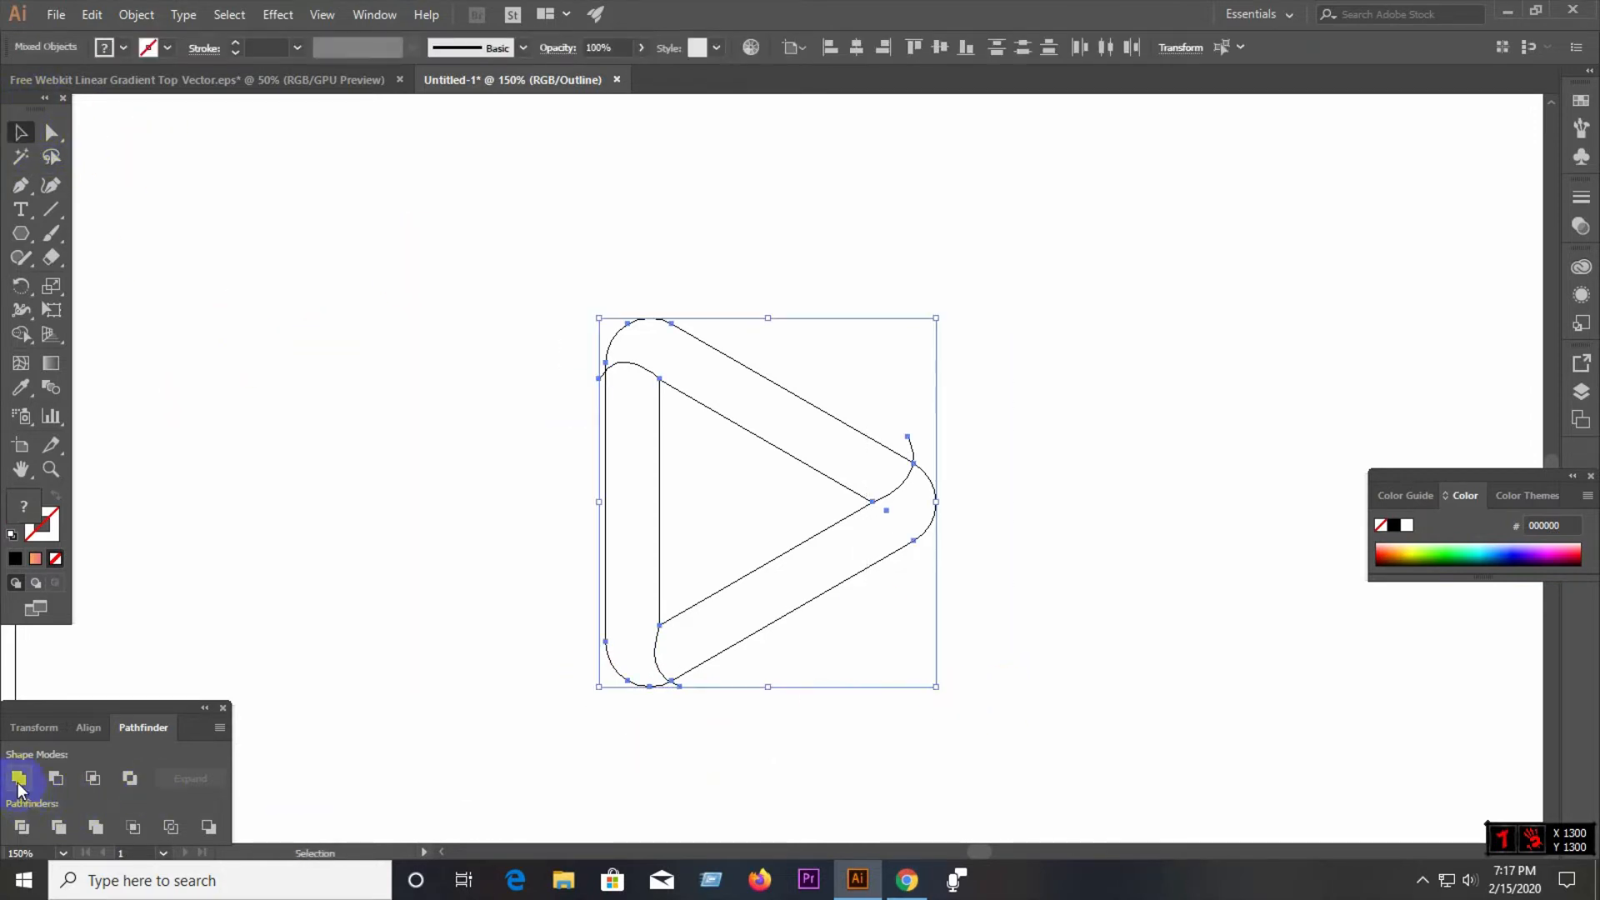
click(23, 829)
right_click(686, 536)
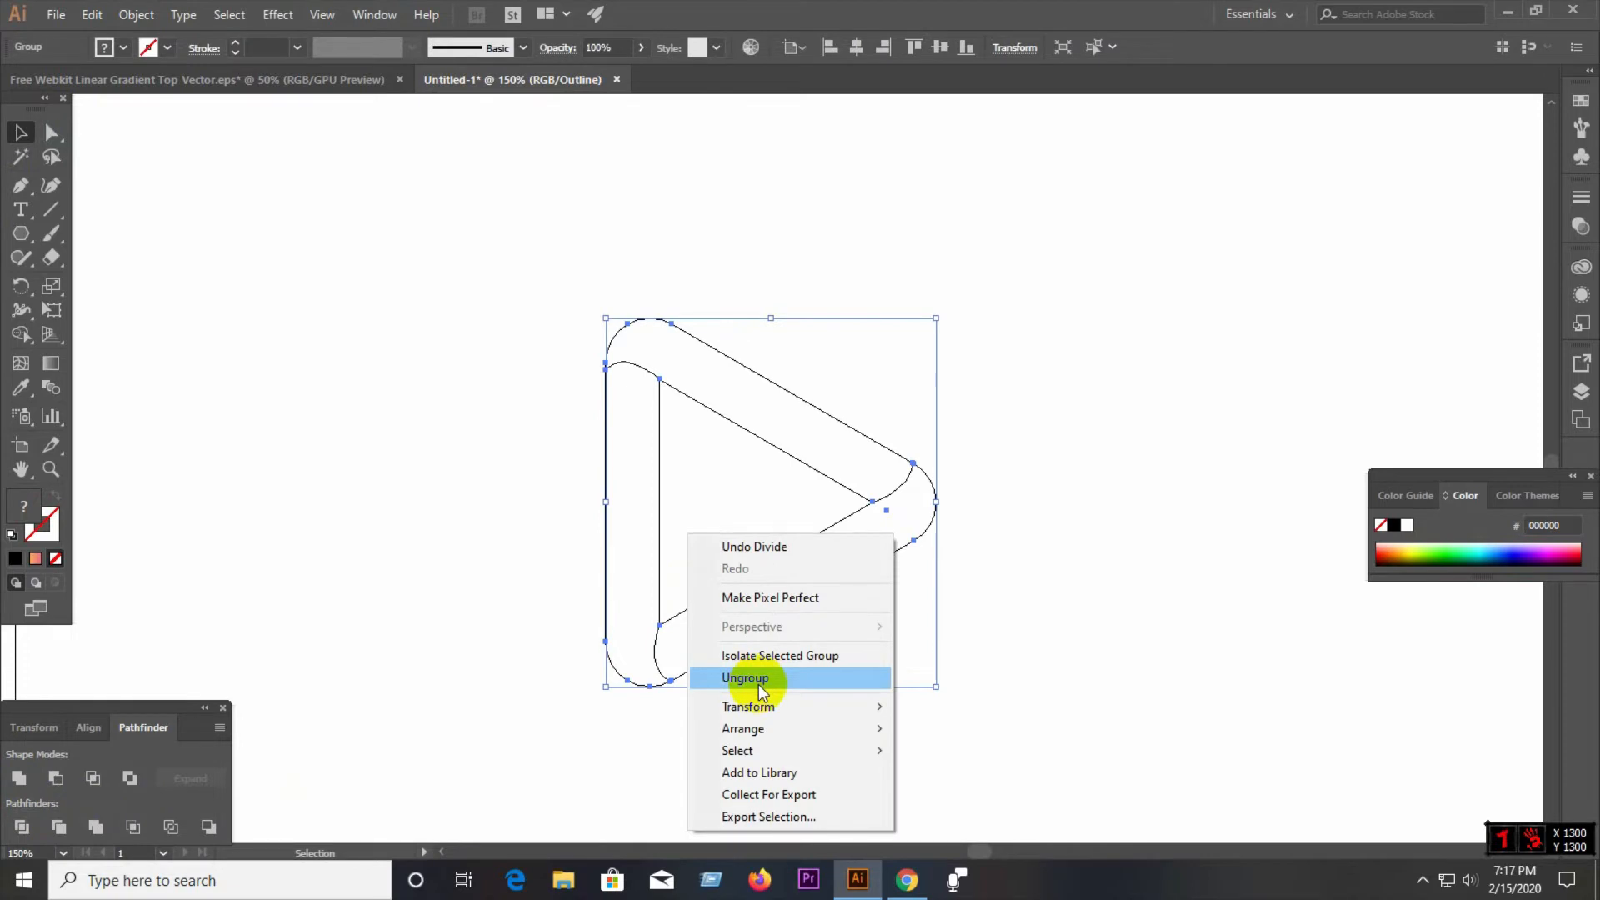
click(760, 680)
click(796, 703)
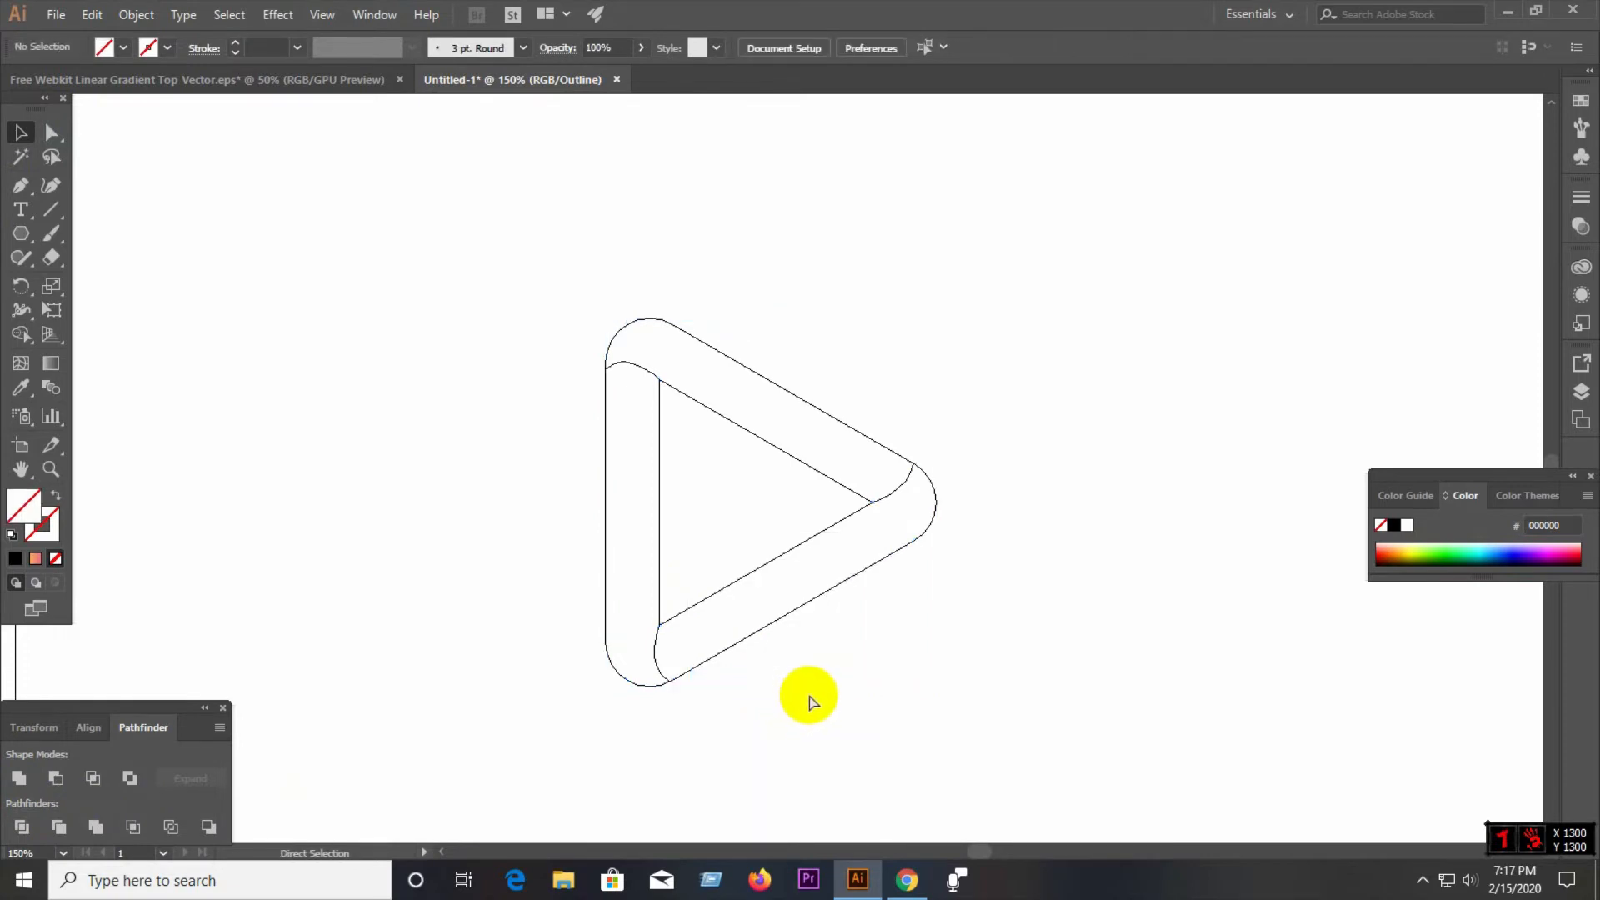
- Return the artwork to filled preview display, try moving the lower diagonal segment away and undo the move
key(ctrl+y)
drag(814, 614, 853, 686)
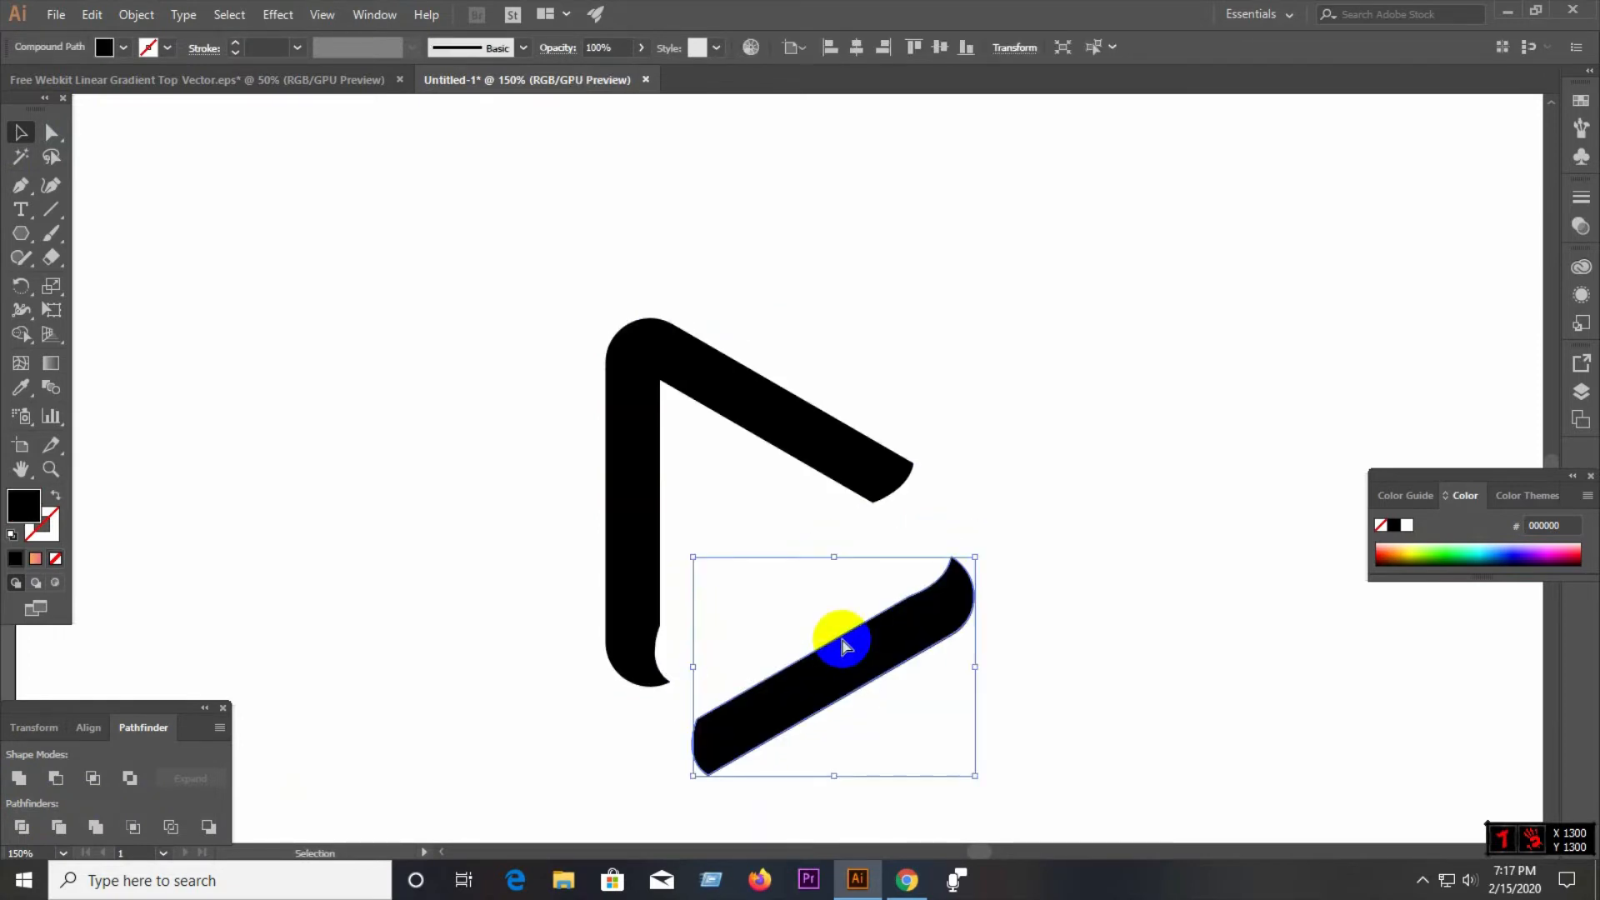
key(ctrl+z)
click(897, 690)
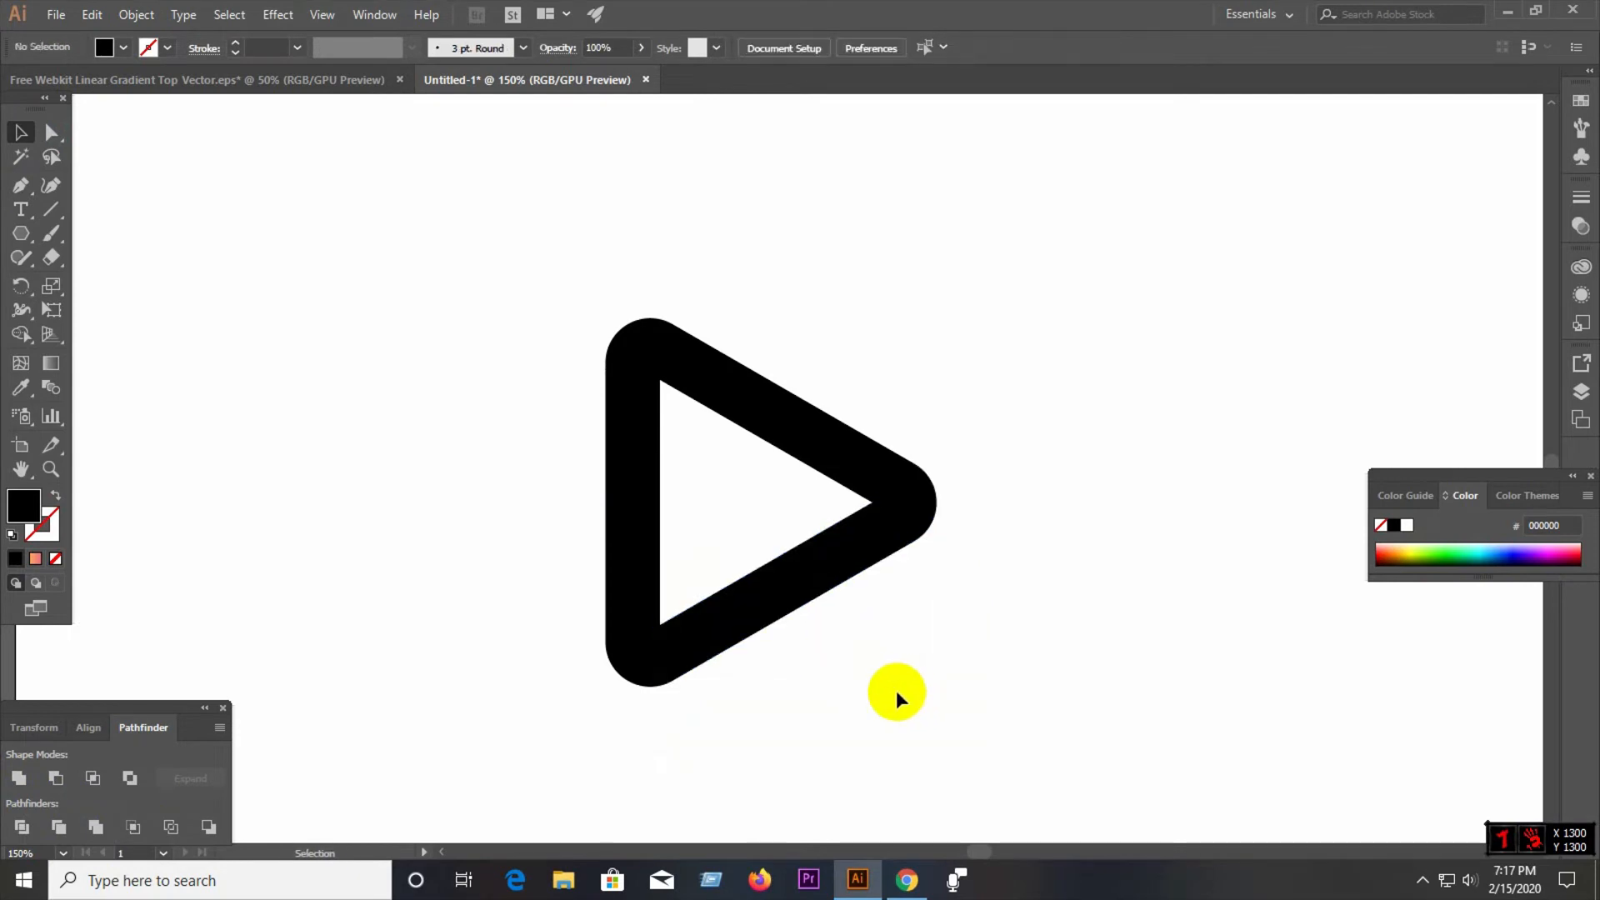
- Move the set of gradient swatches onto the artboard beside the triangle
scroll(747, 414, down, 1)
click(748, 414)
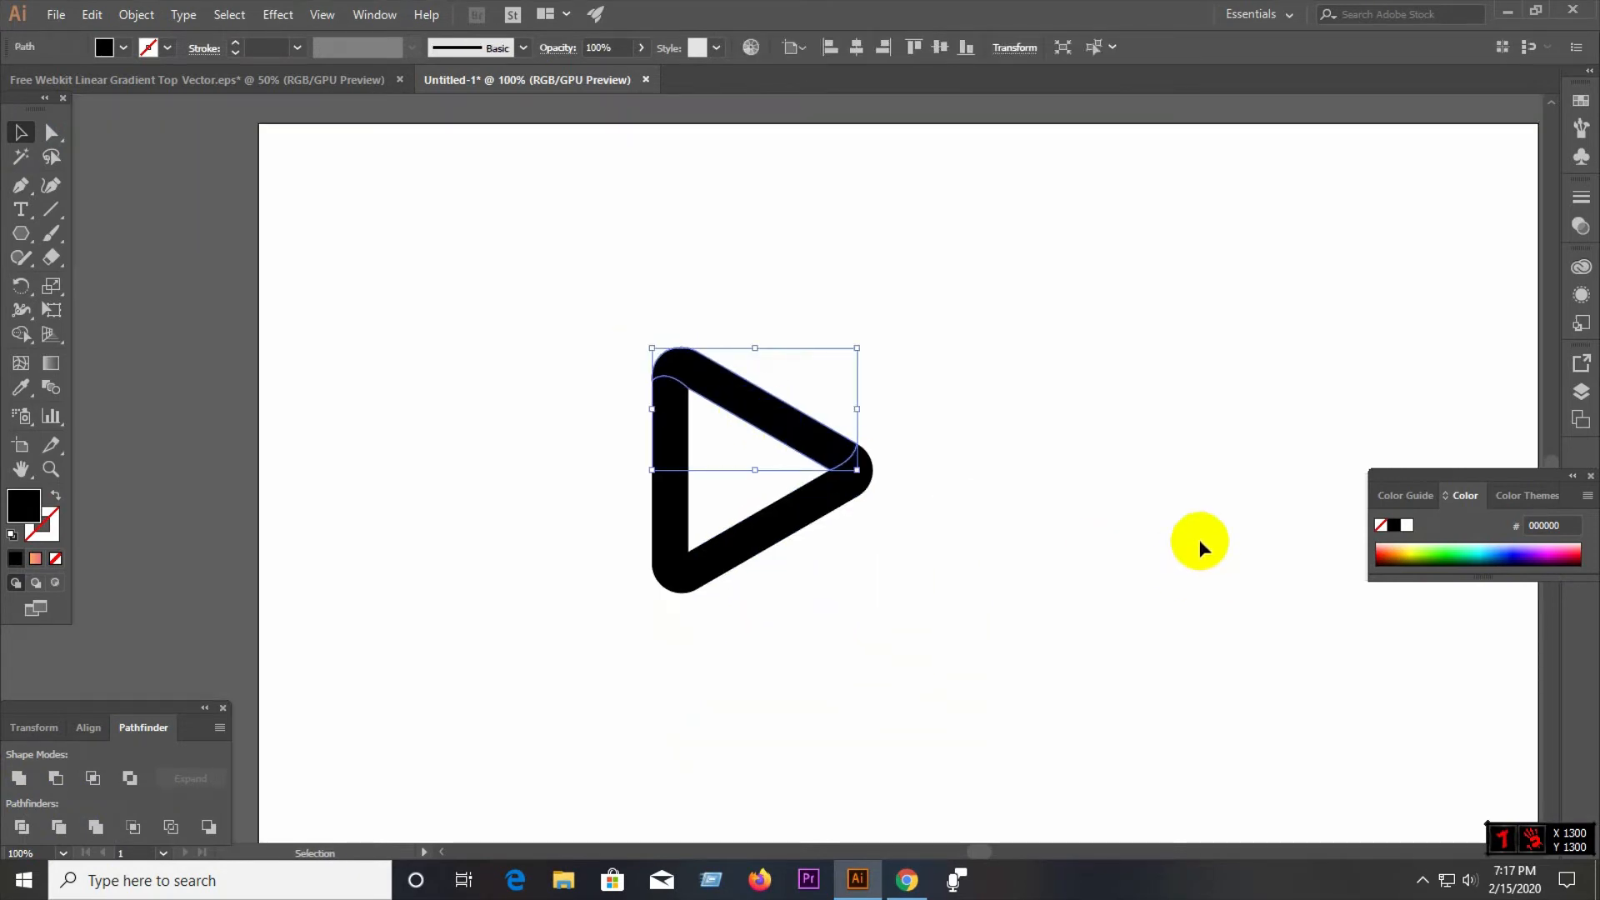
scroll(859, 476, down, 1)
scroll(846, 298, down, 1)
drag(1201, 245, 1074, 396)
click(1089, 536)
- Fill the triangle's upper diagonal segment with the navy-to-light-blue gradient sampled from the swatches
scroll(837, 467, up, 1)
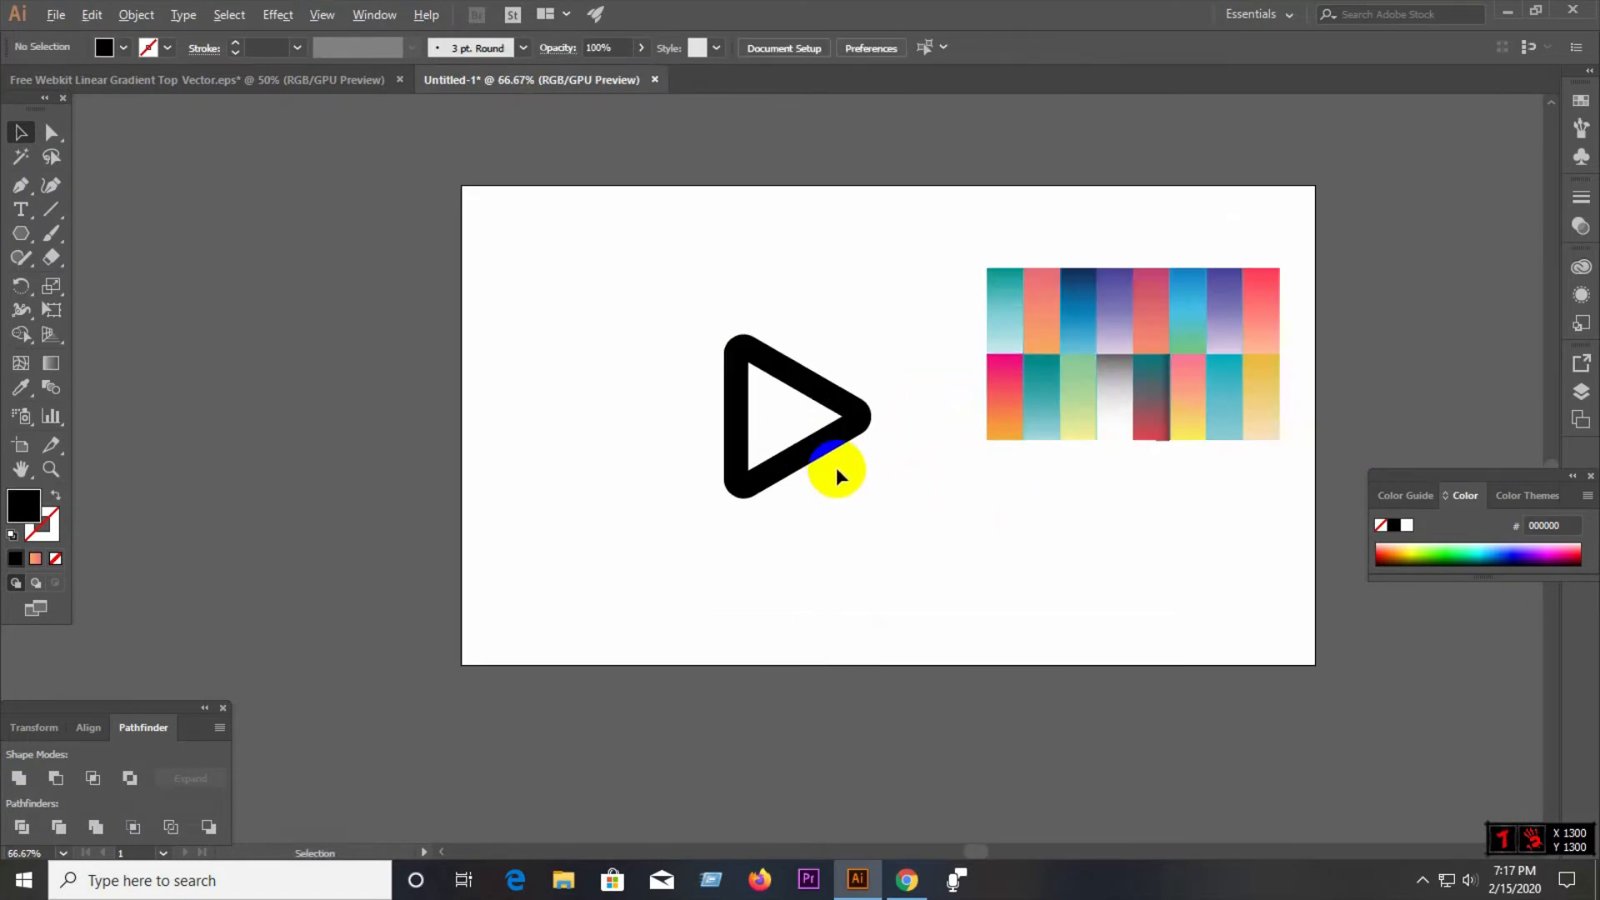
scroll(1239, 347, up, 1)
click(625, 416)
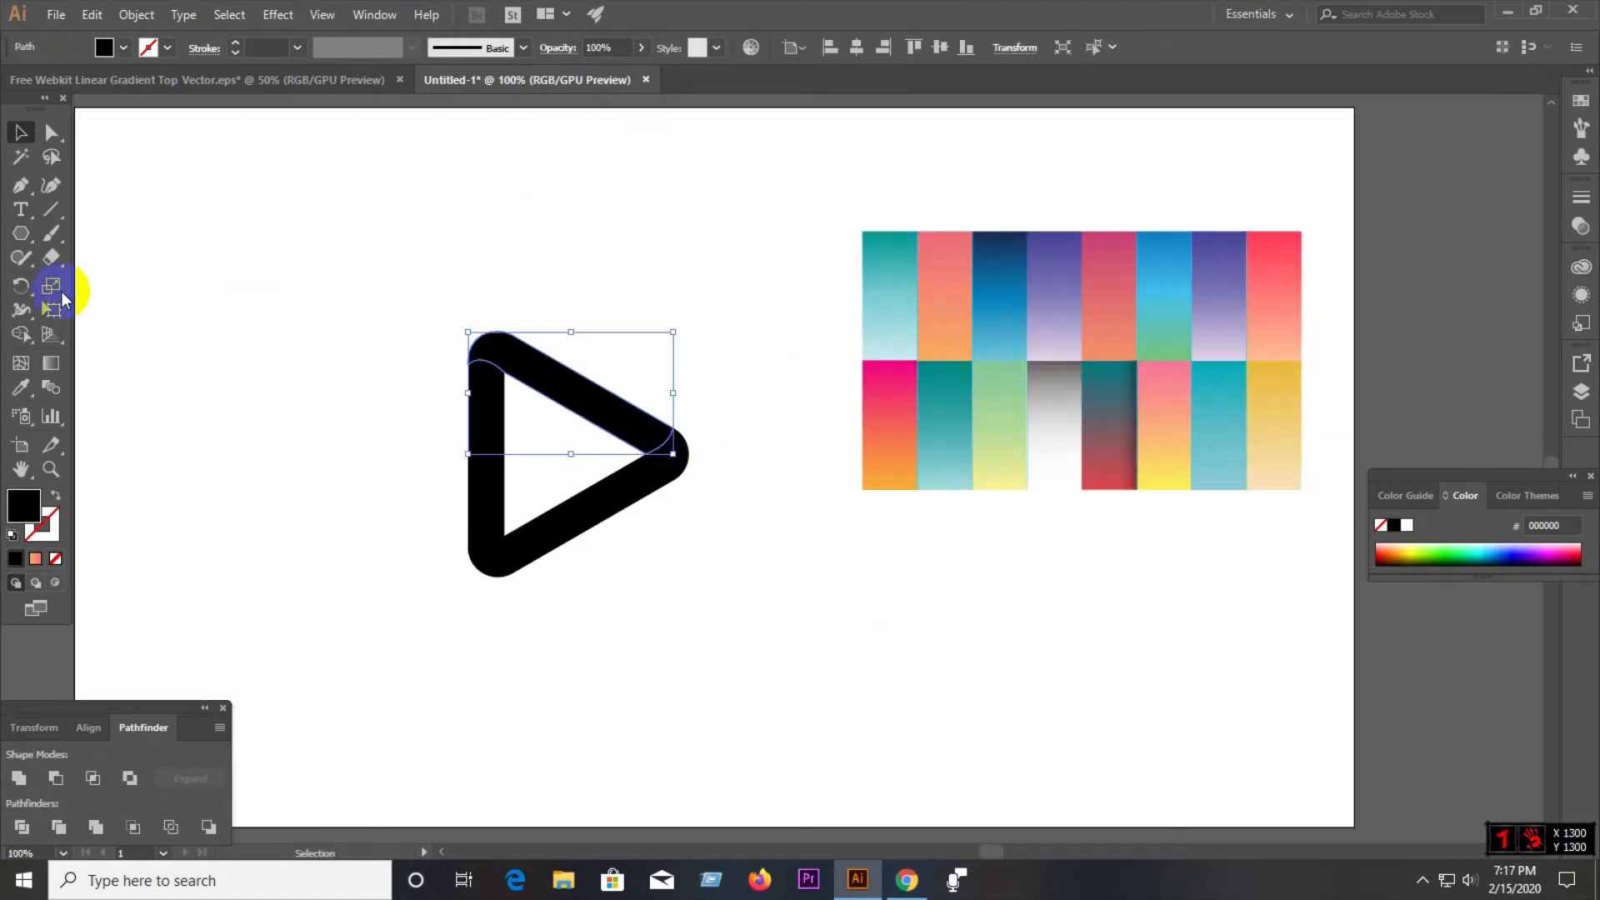
click(22, 390)
click(996, 278)
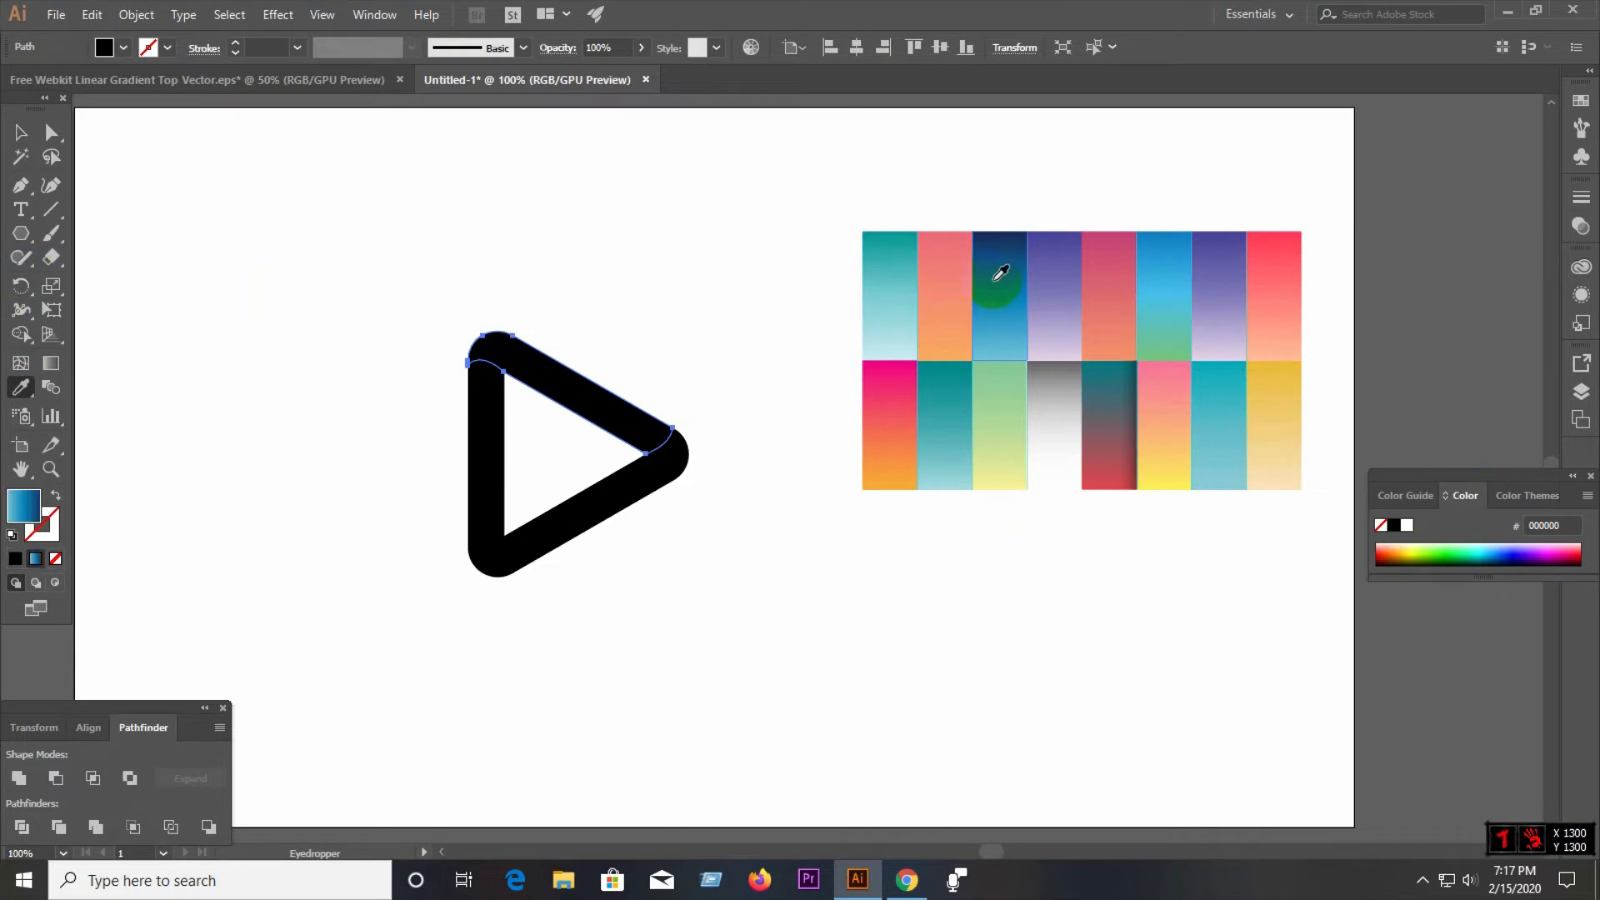
- Try several sampled gradient swatches on the triangle's vertical segment, ending with the pink-to-yellow gradient
click(22, 134)
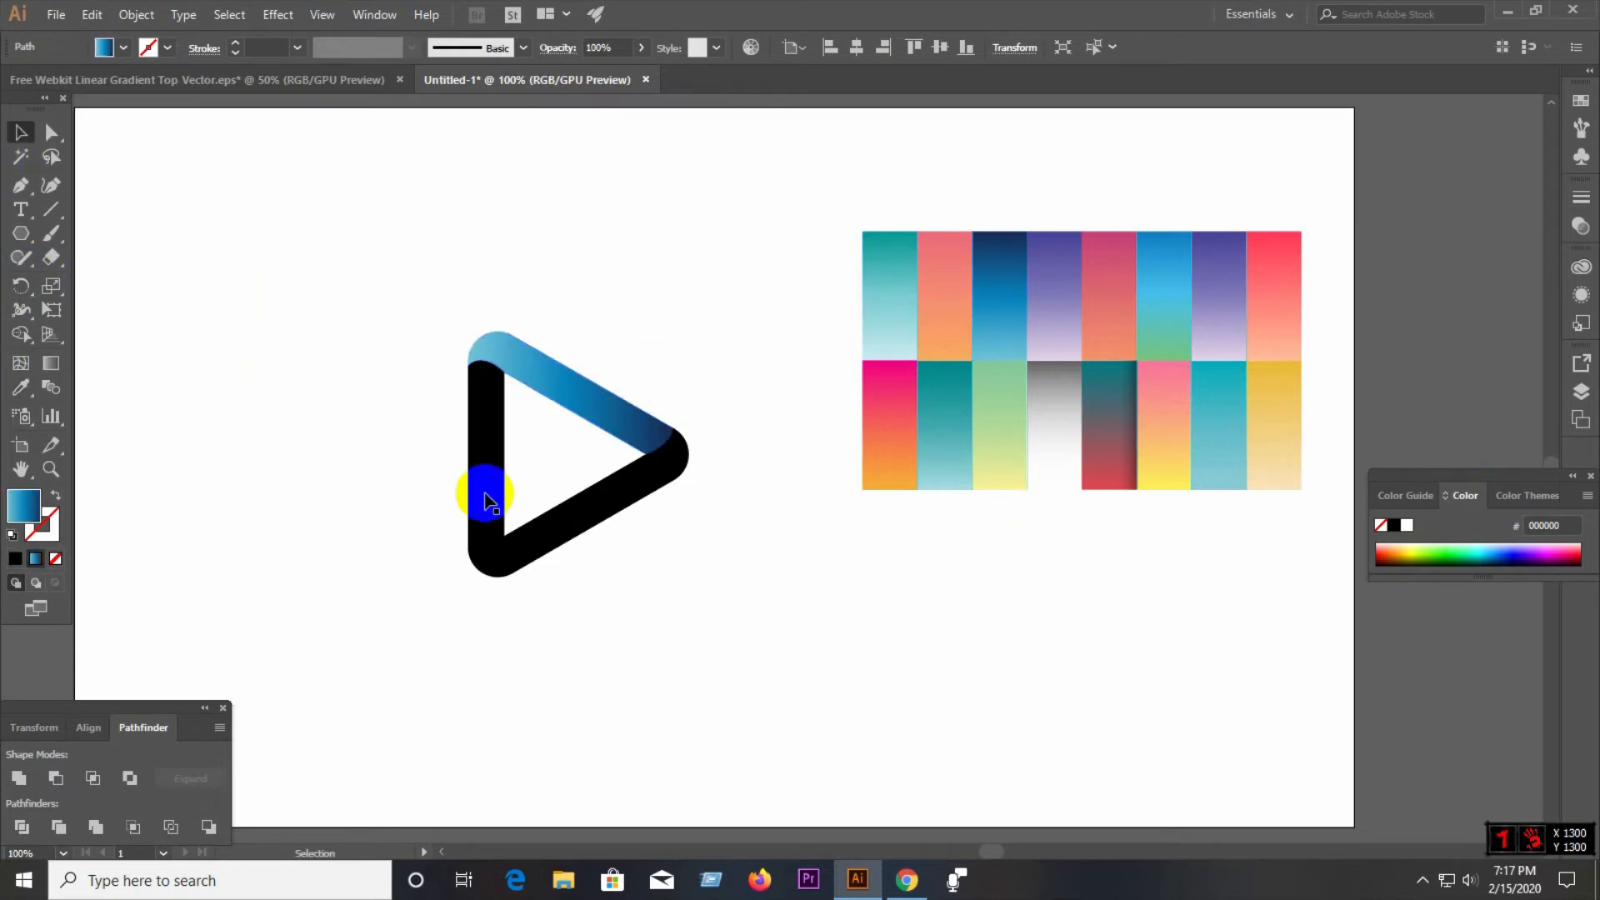
click(482, 492)
click(20, 388)
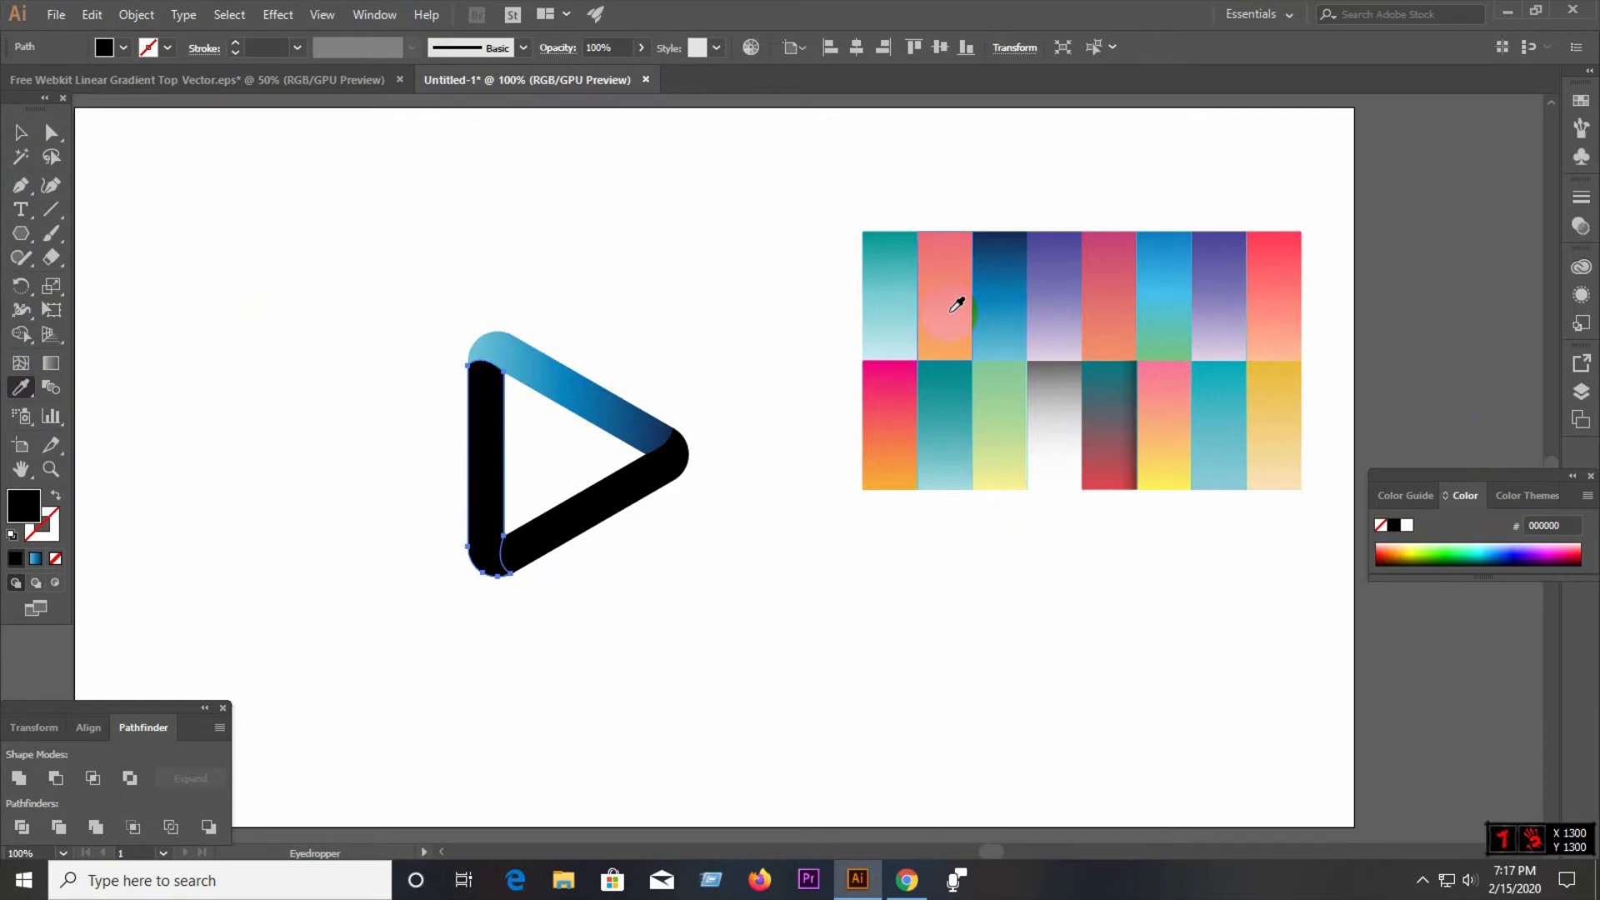
click(956, 305)
click(1175, 299)
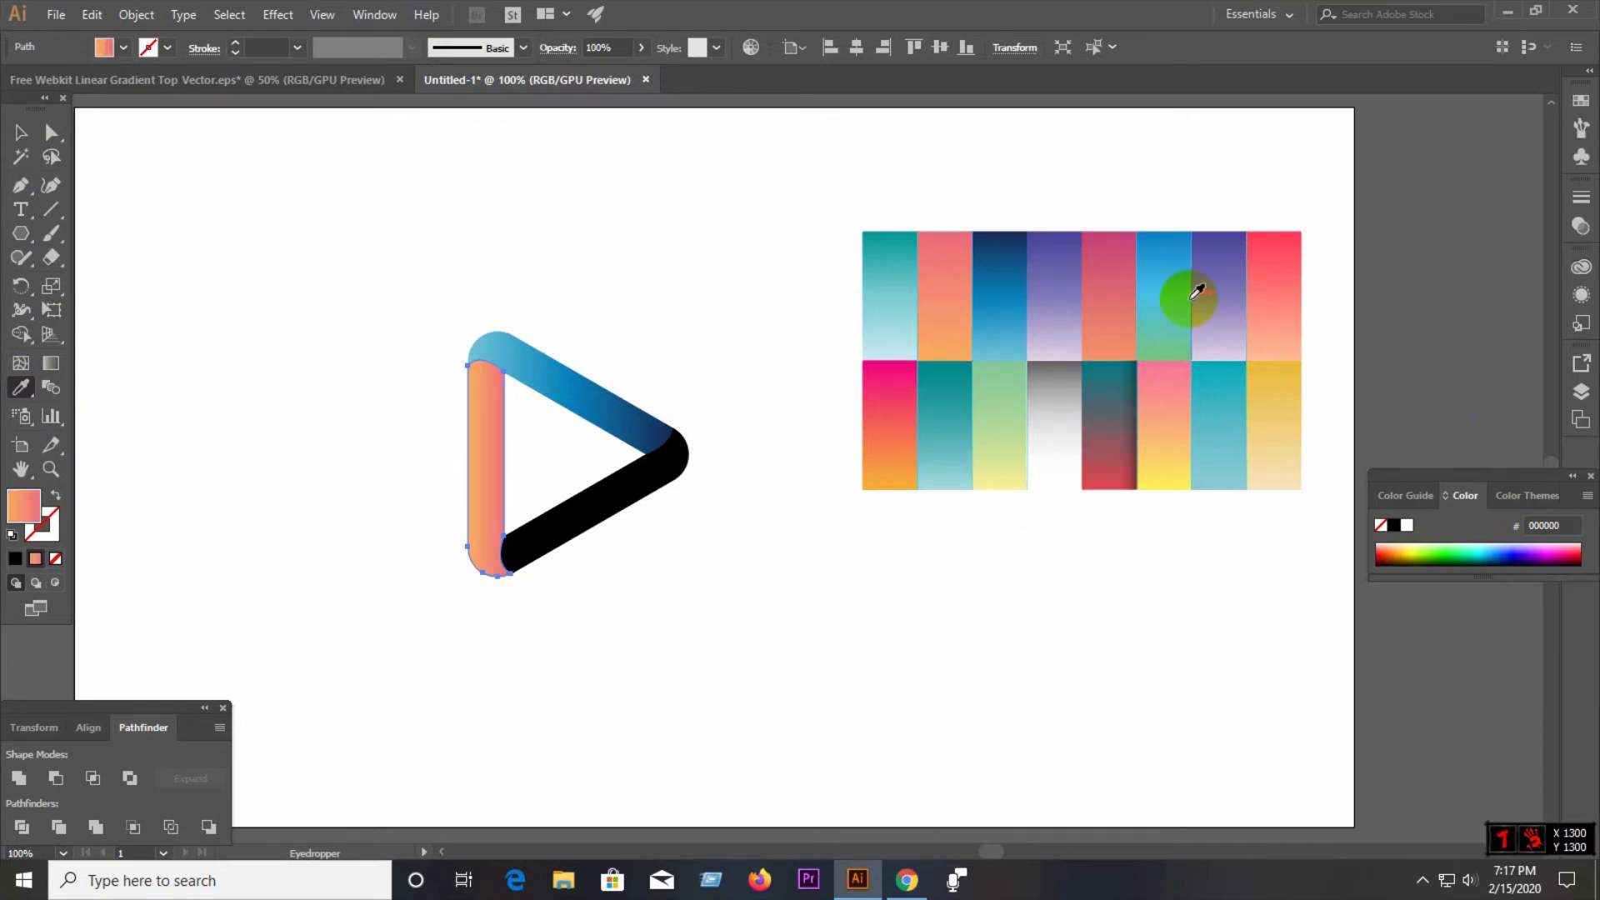
click(1231, 280)
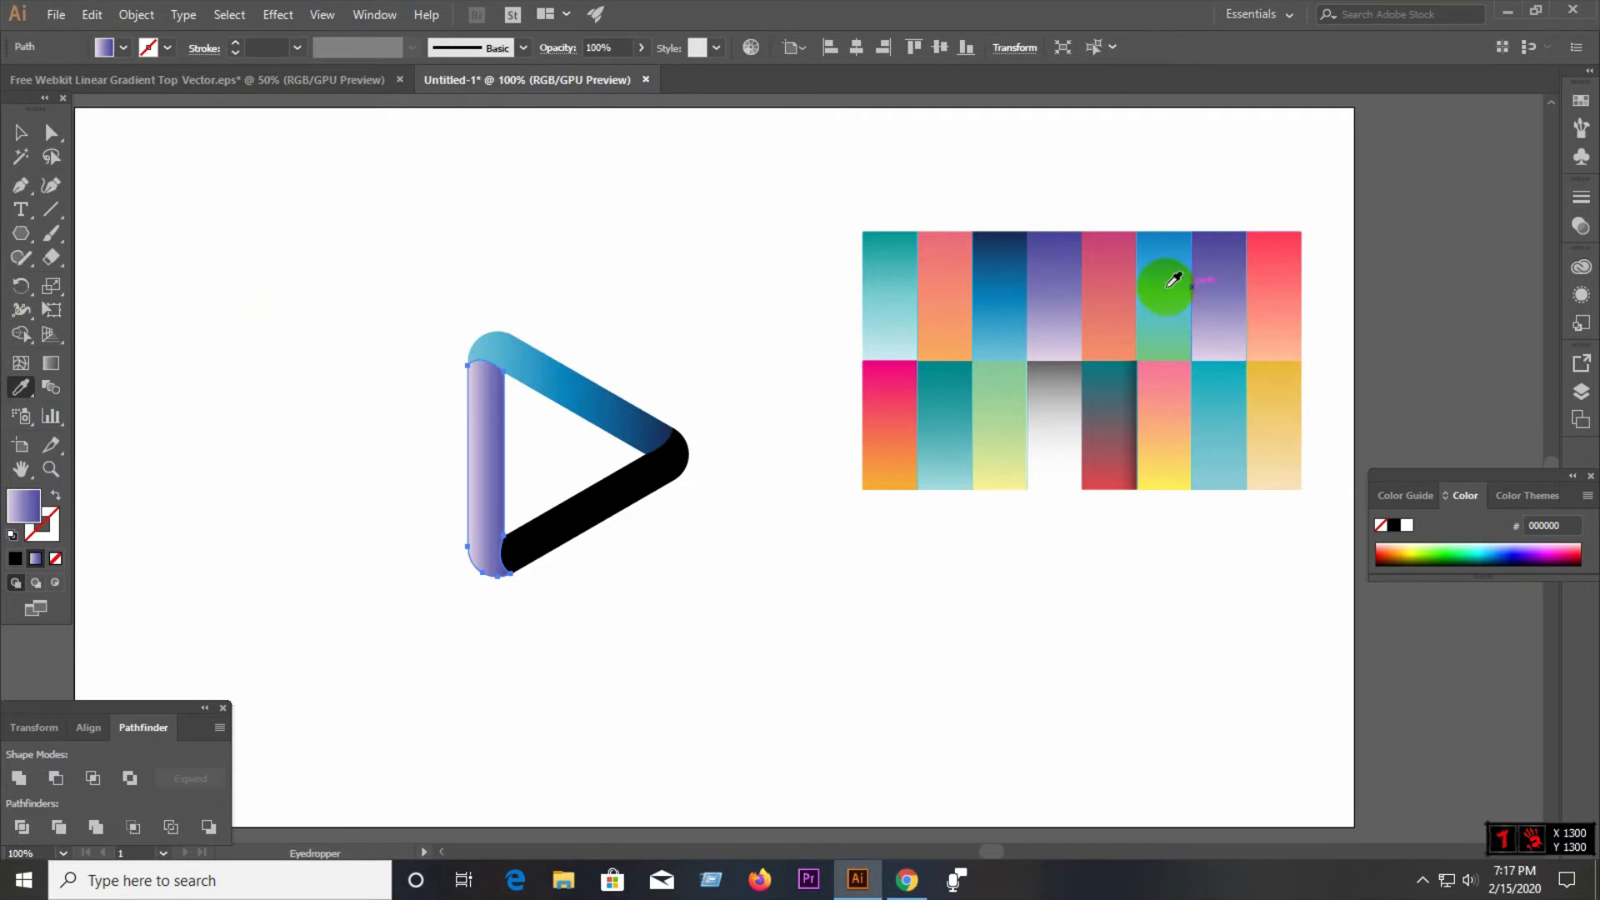
click(965, 286)
click(896, 284)
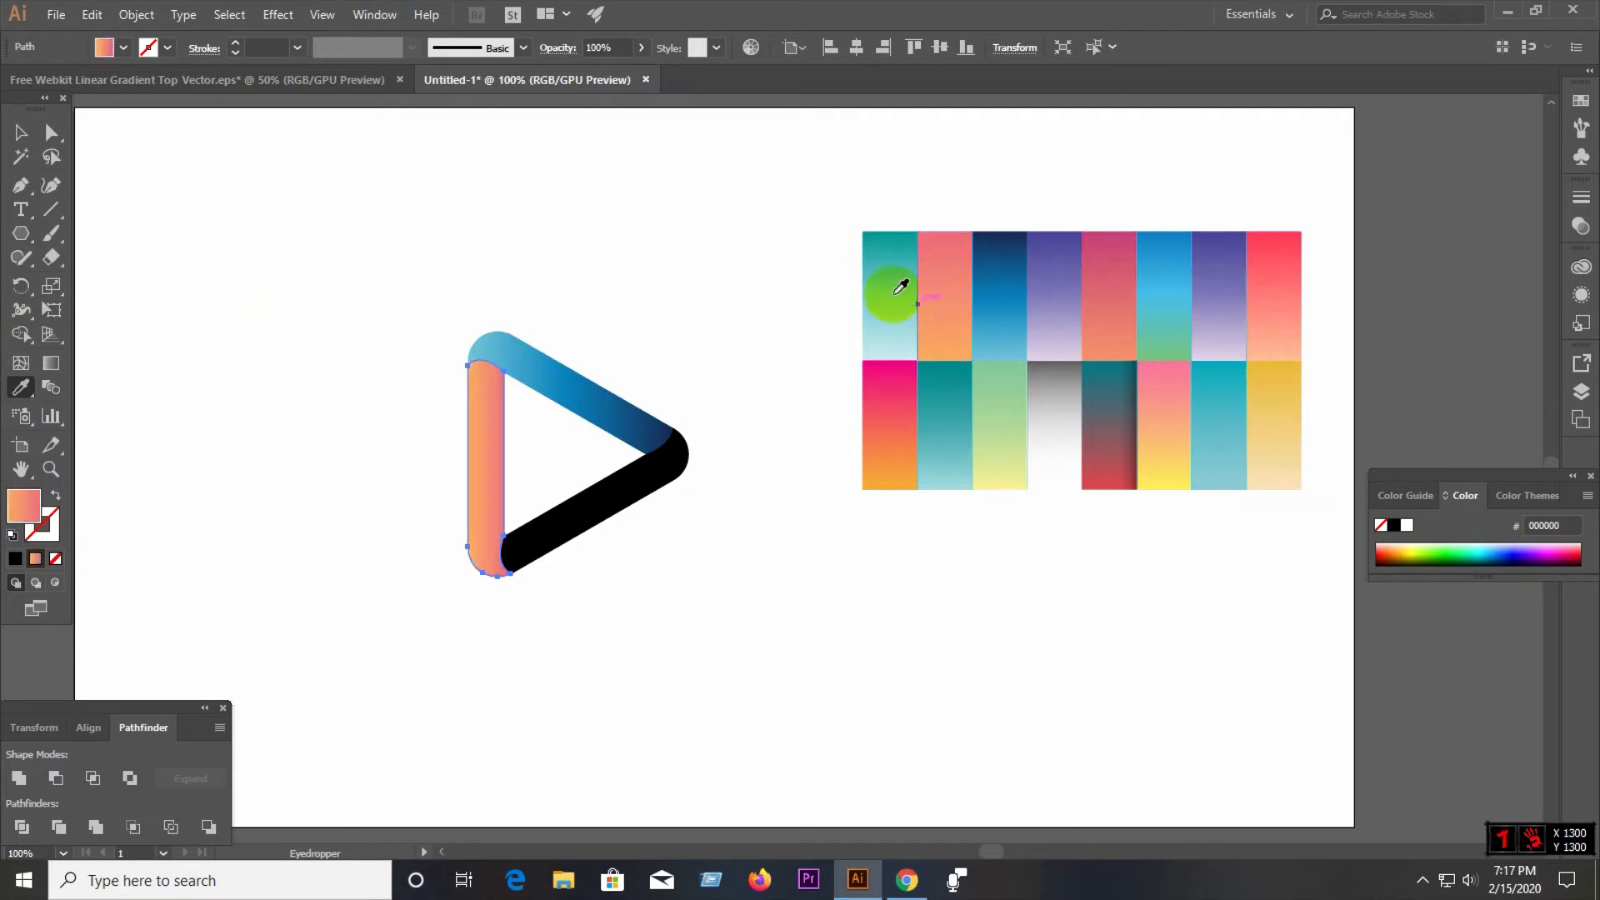
click(960, 419)
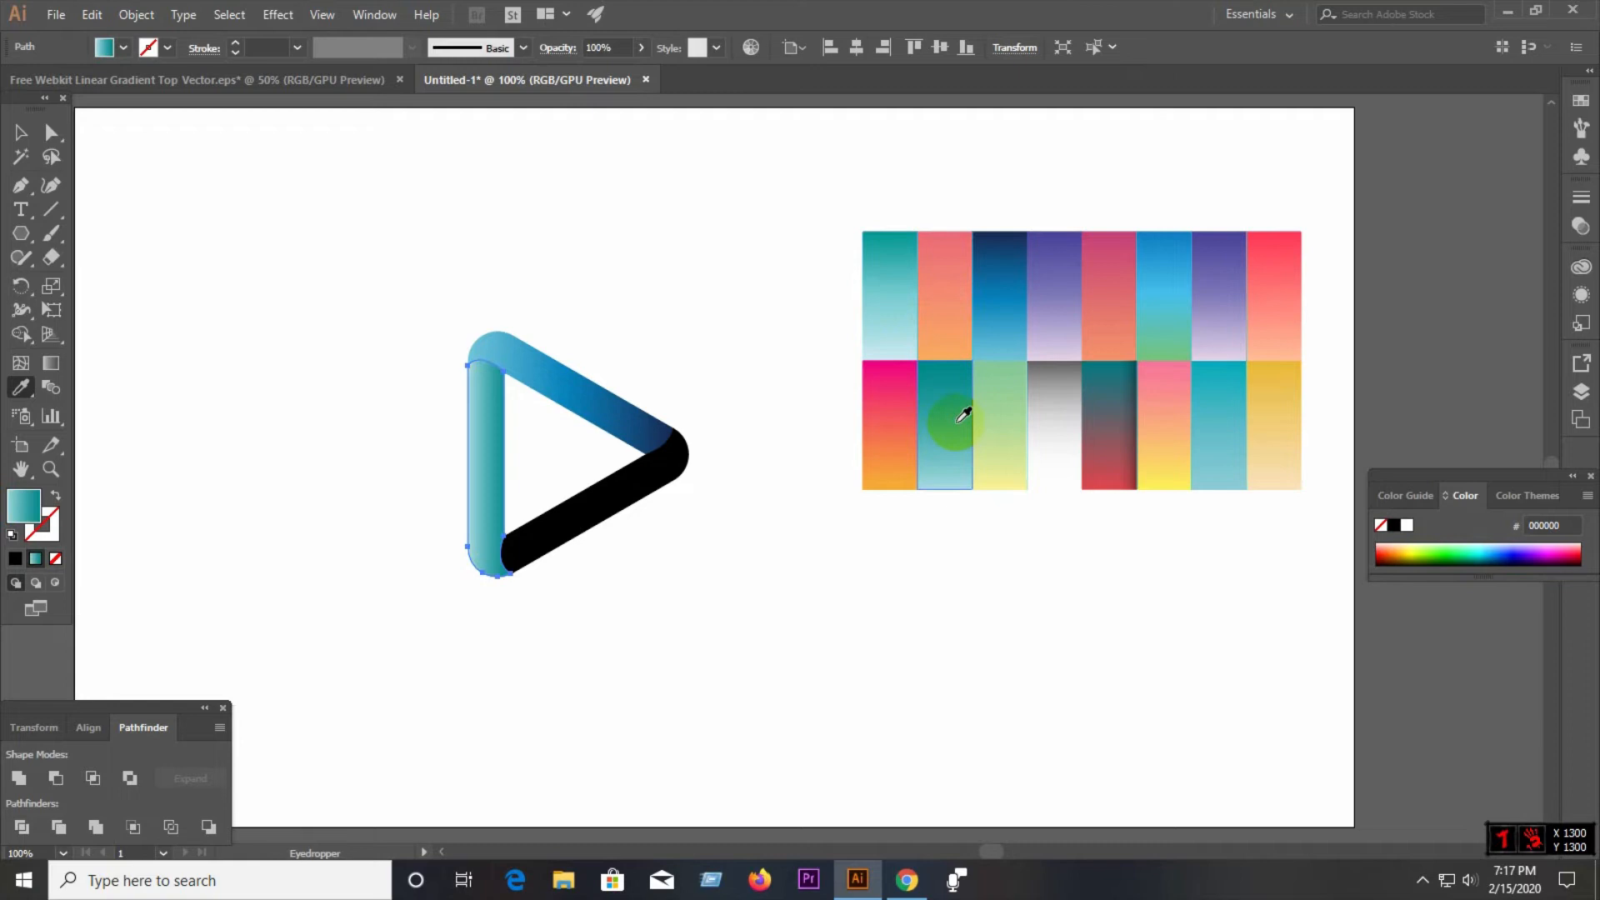
click(1014, 435)
click(1125, 435)
click(1201, 432)
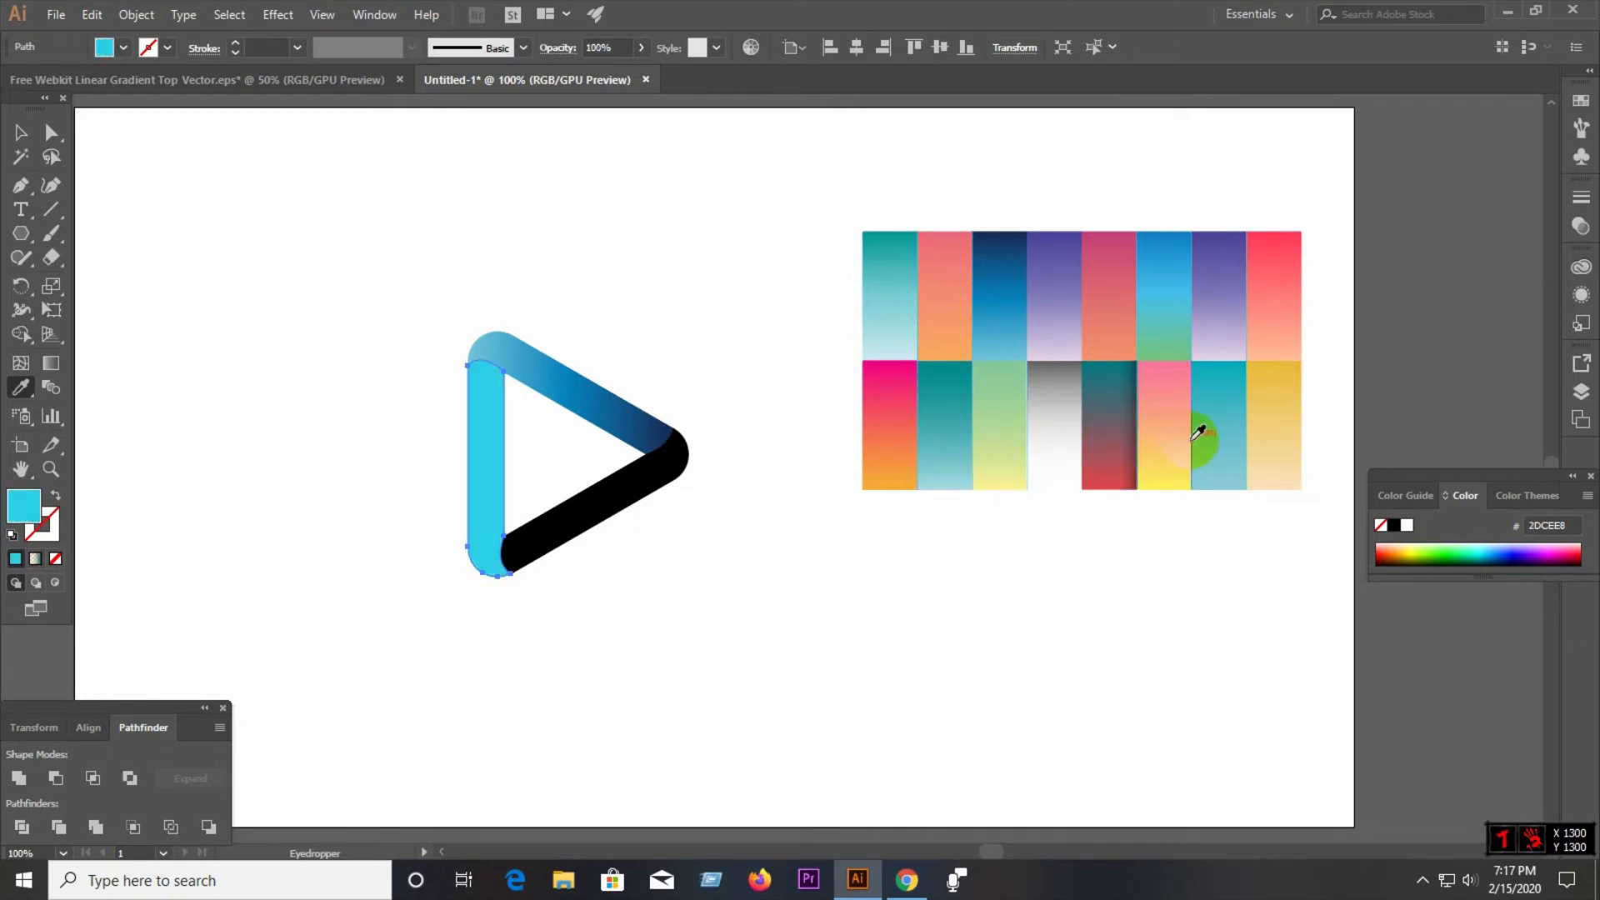
click(1168, 427)
click(1221, 428)
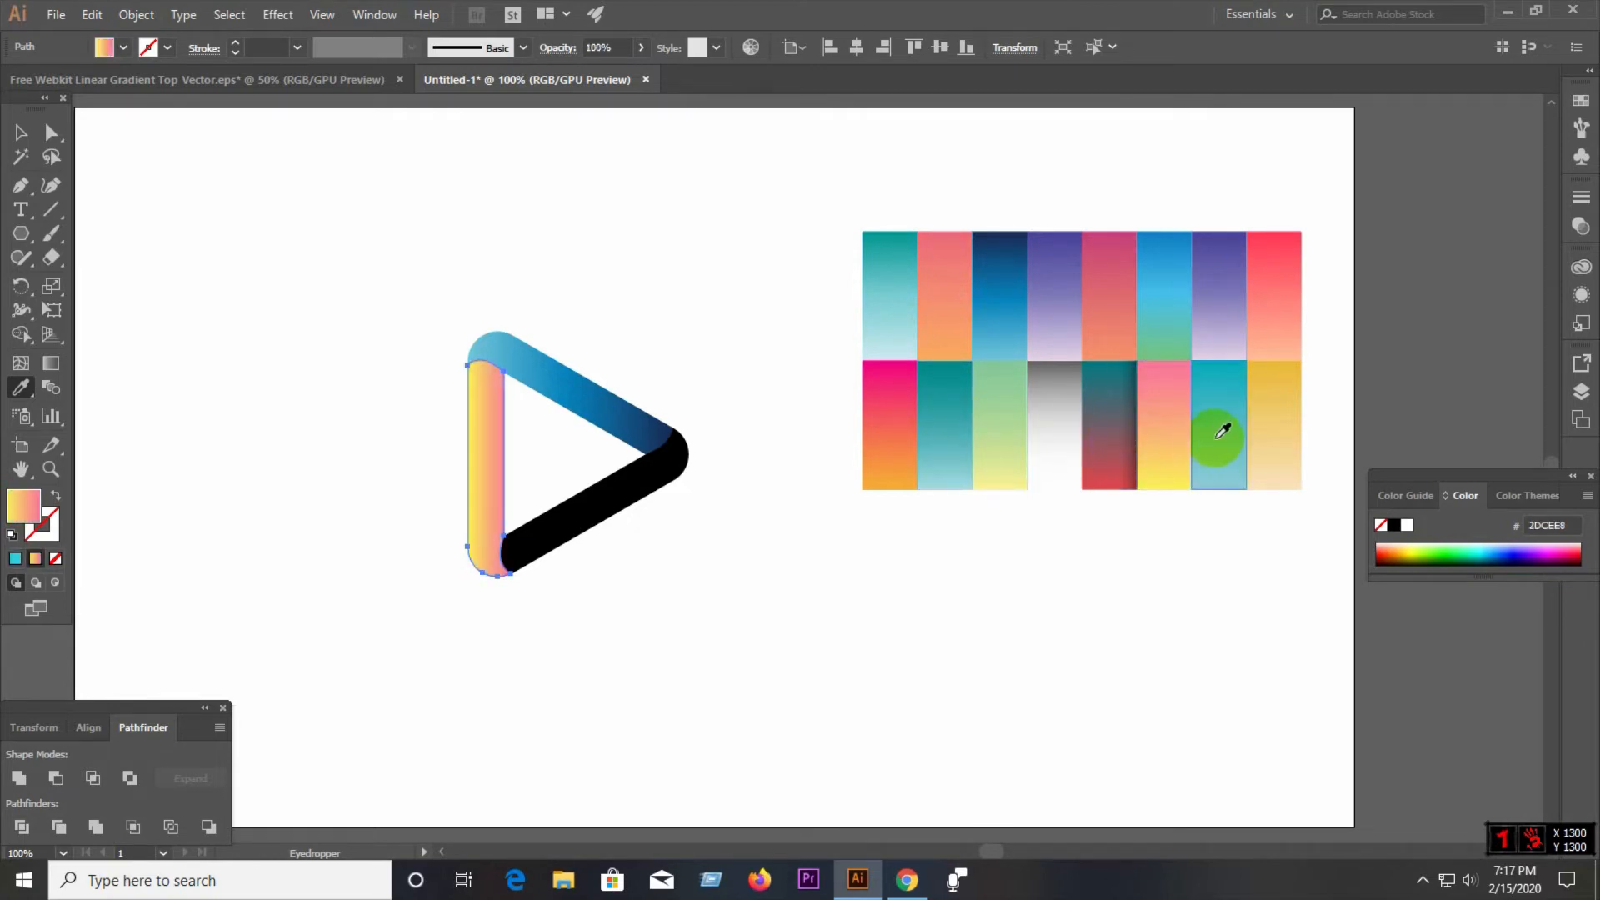
click(1162, 428)
- Redirect the vertical segment's pink-to-yellow gradient so it runs steeply downward from yellow to pink
click(21, 135)
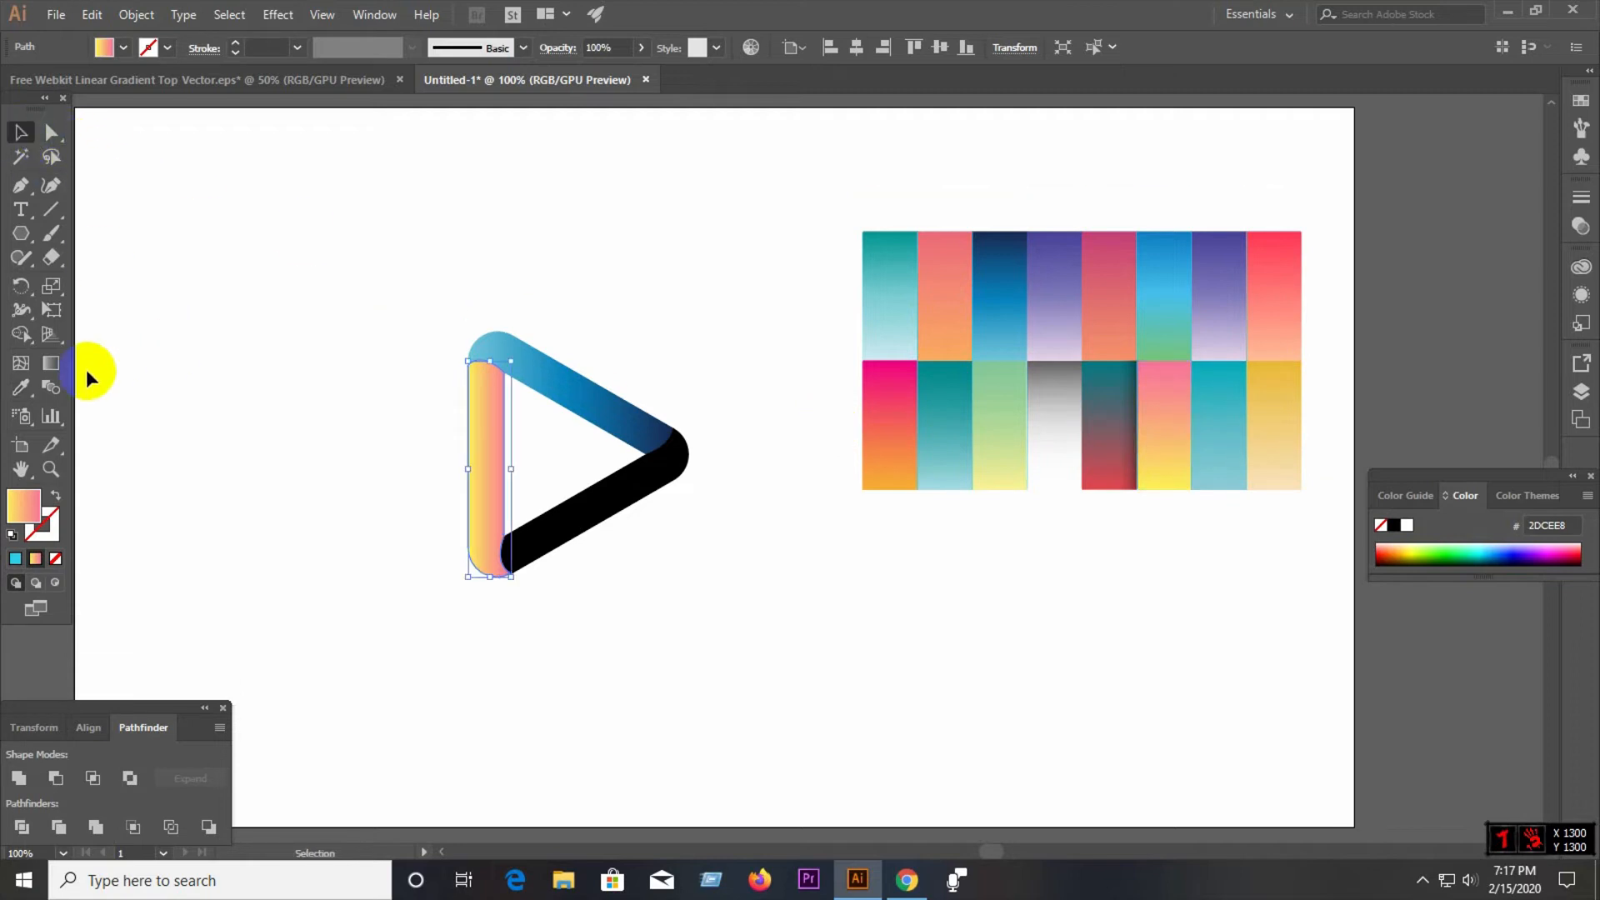
click(48, 362)
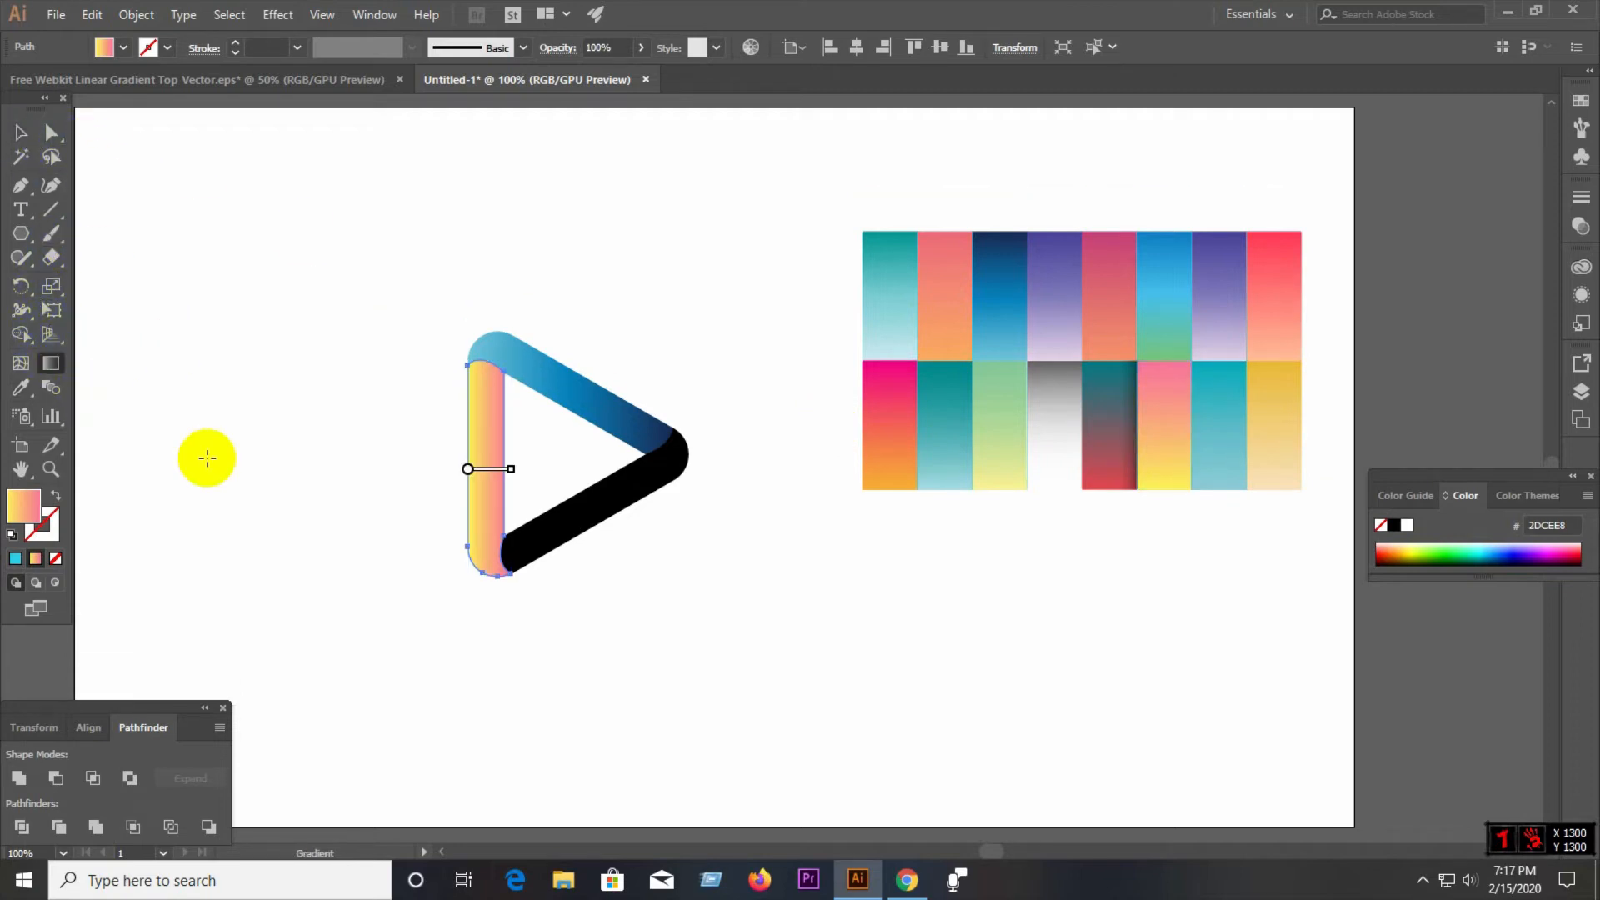
drag(348, 538, 723, 354)
mouse_move(401, 576)
mouse_down()
mouse_move(575, 339)
mouse_move(534, 433)
mouse_up()
mouse_move(403, 345)
mouse_down()
mouse_move(582, 642)
mouse_move(603, 635)
mouse_up()
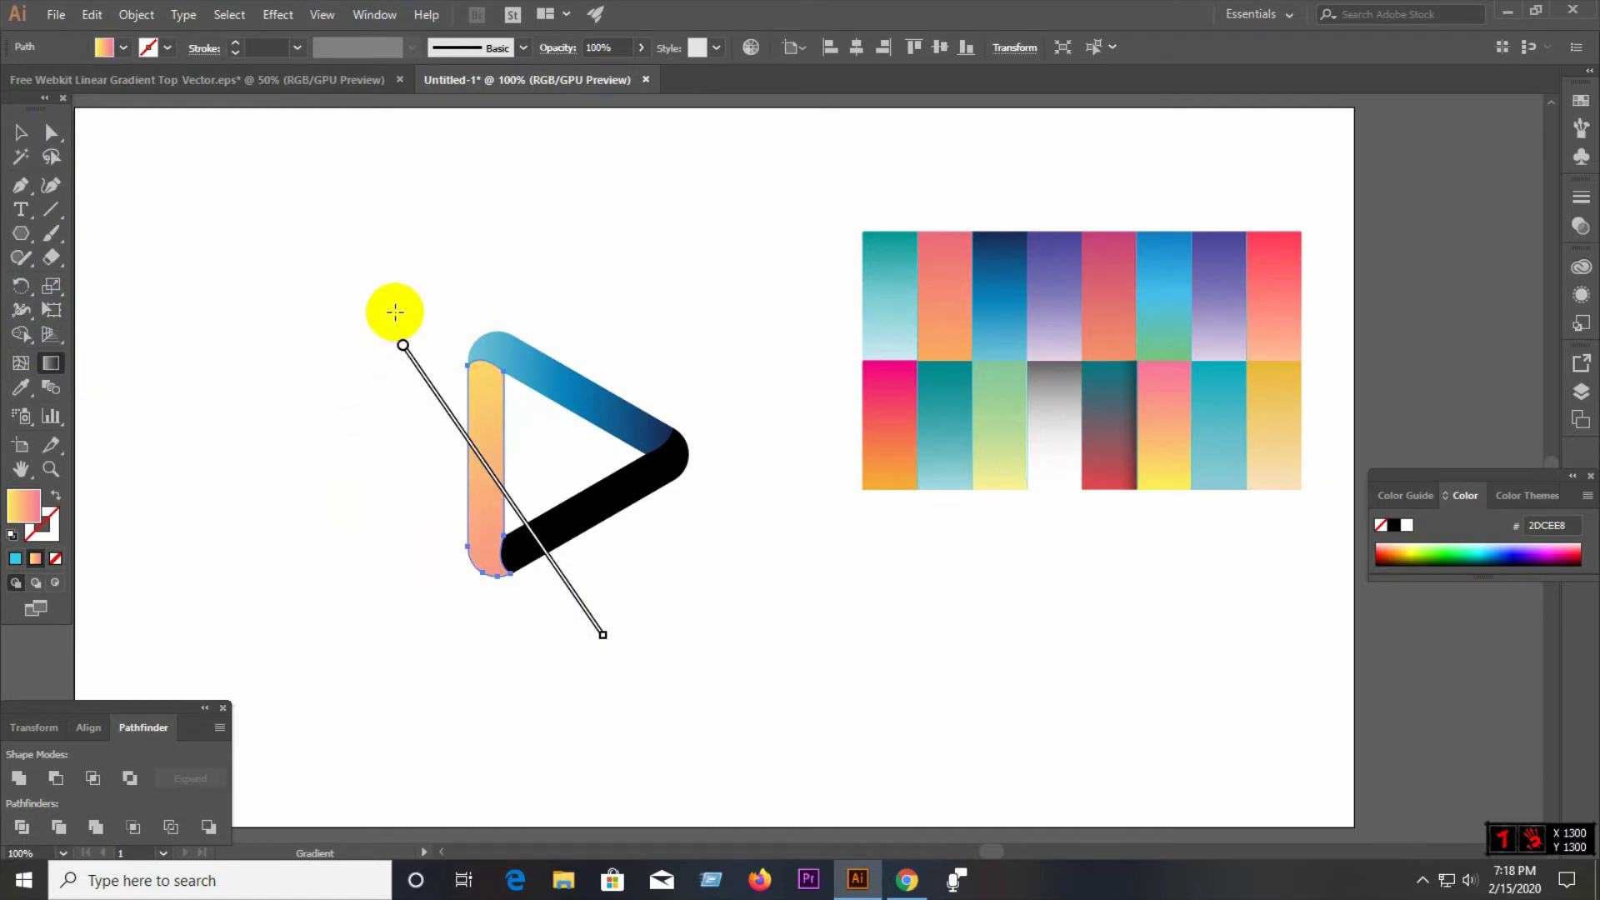
drag(408, 289, 508, 703)
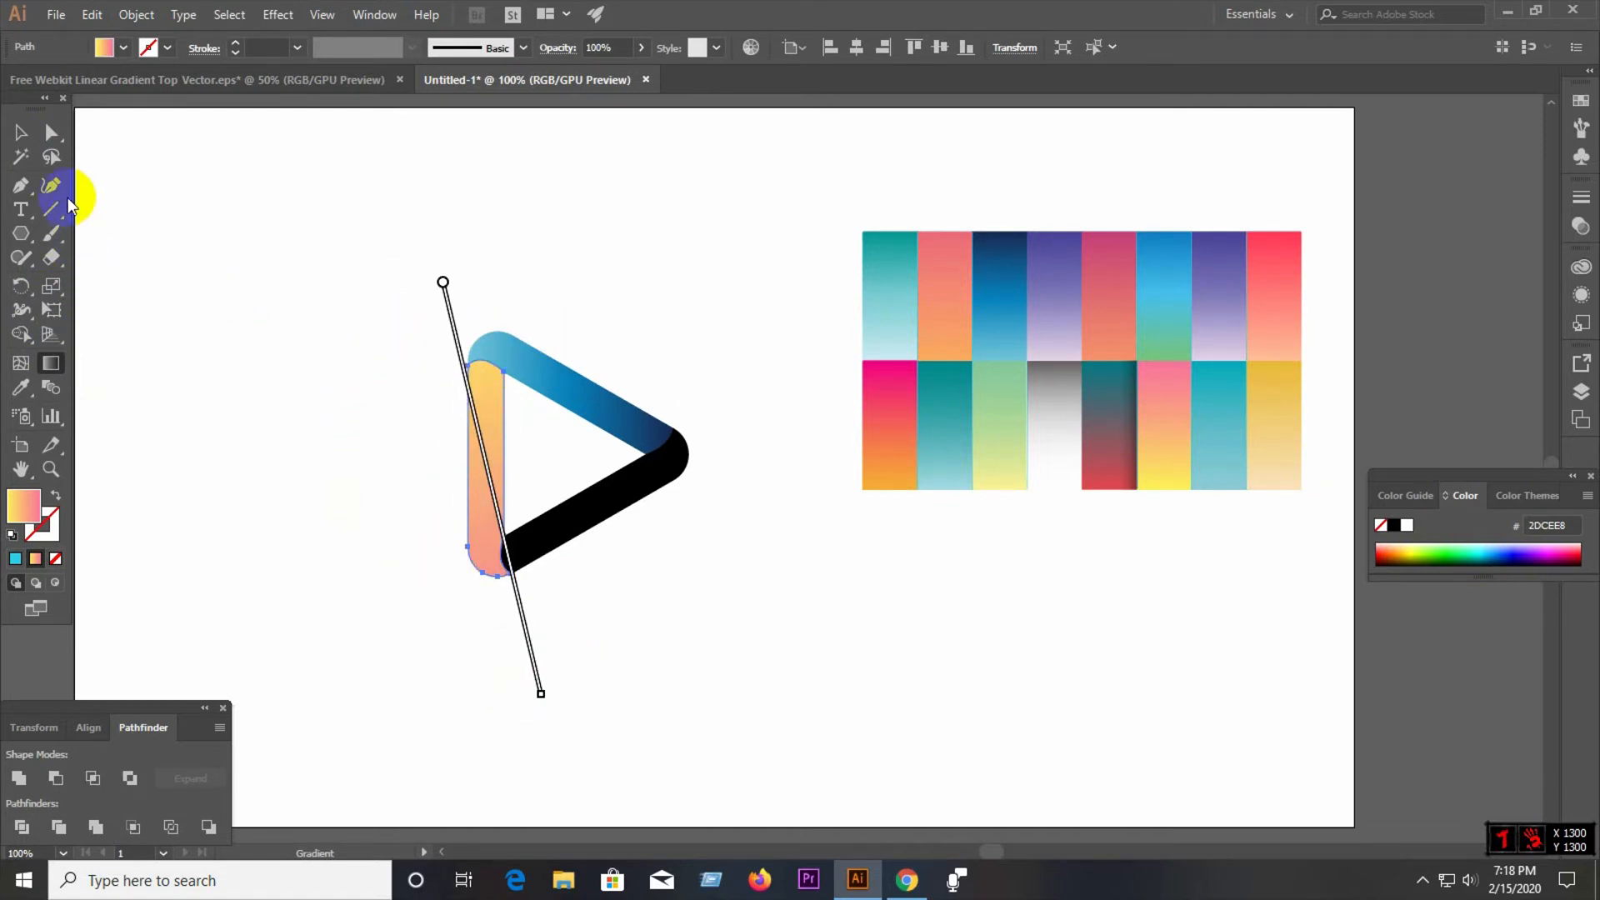
- Fill the lower diagonal segment with the navy-to-light-blue swatch gradient, running from light at the right corner to dark at the lower left
click(15, 135)
click(636, 544)
click(592, 529)
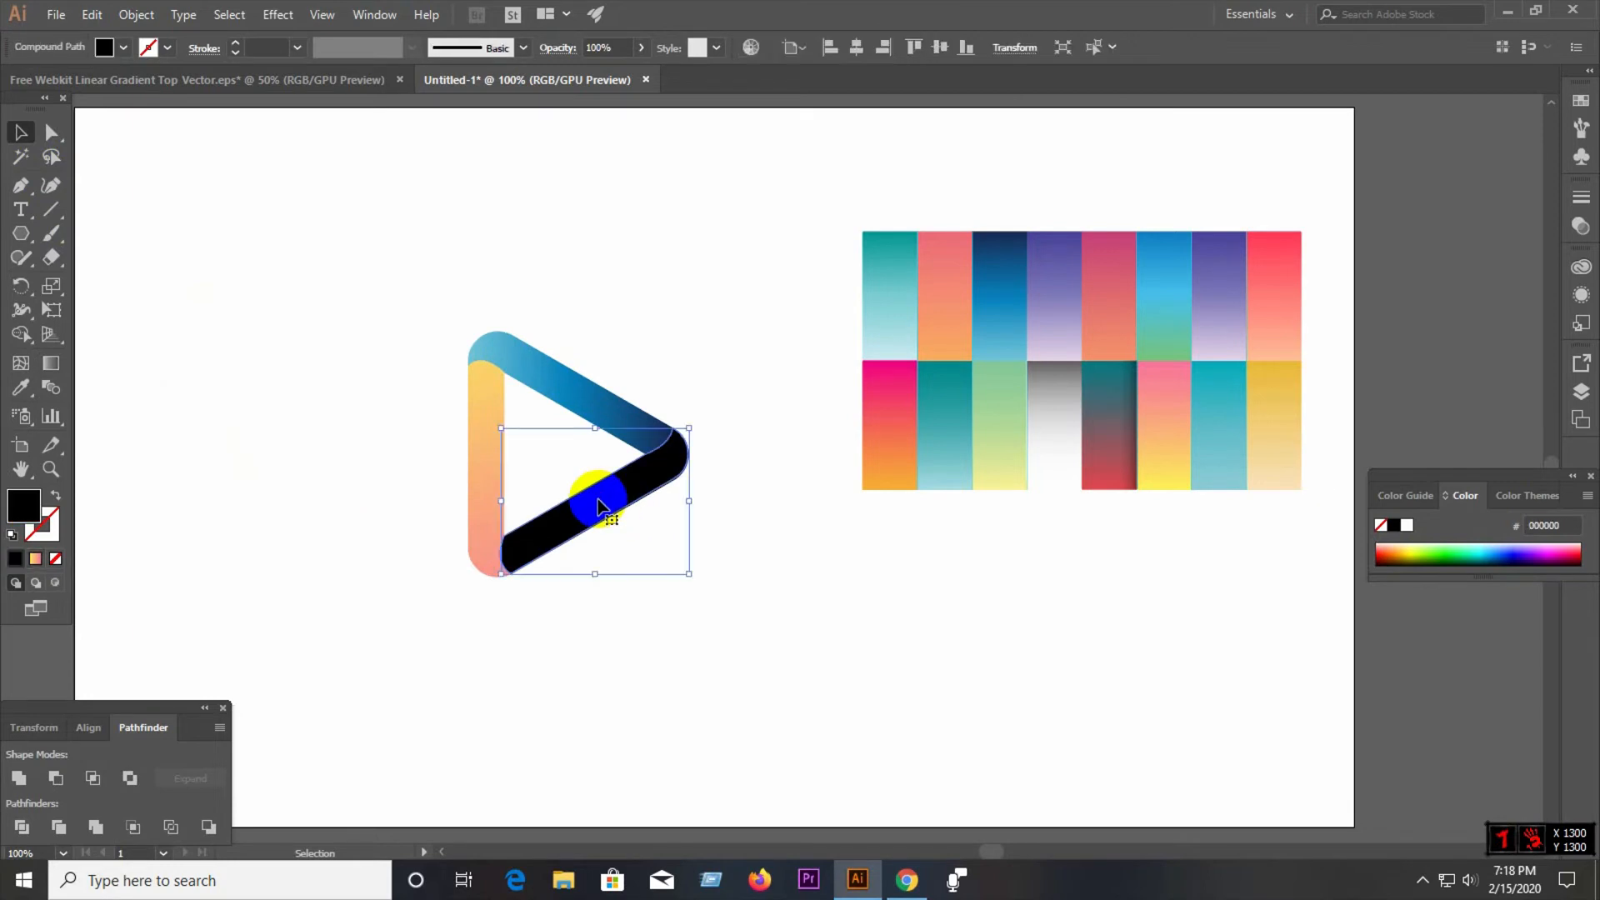
click(20, 388)
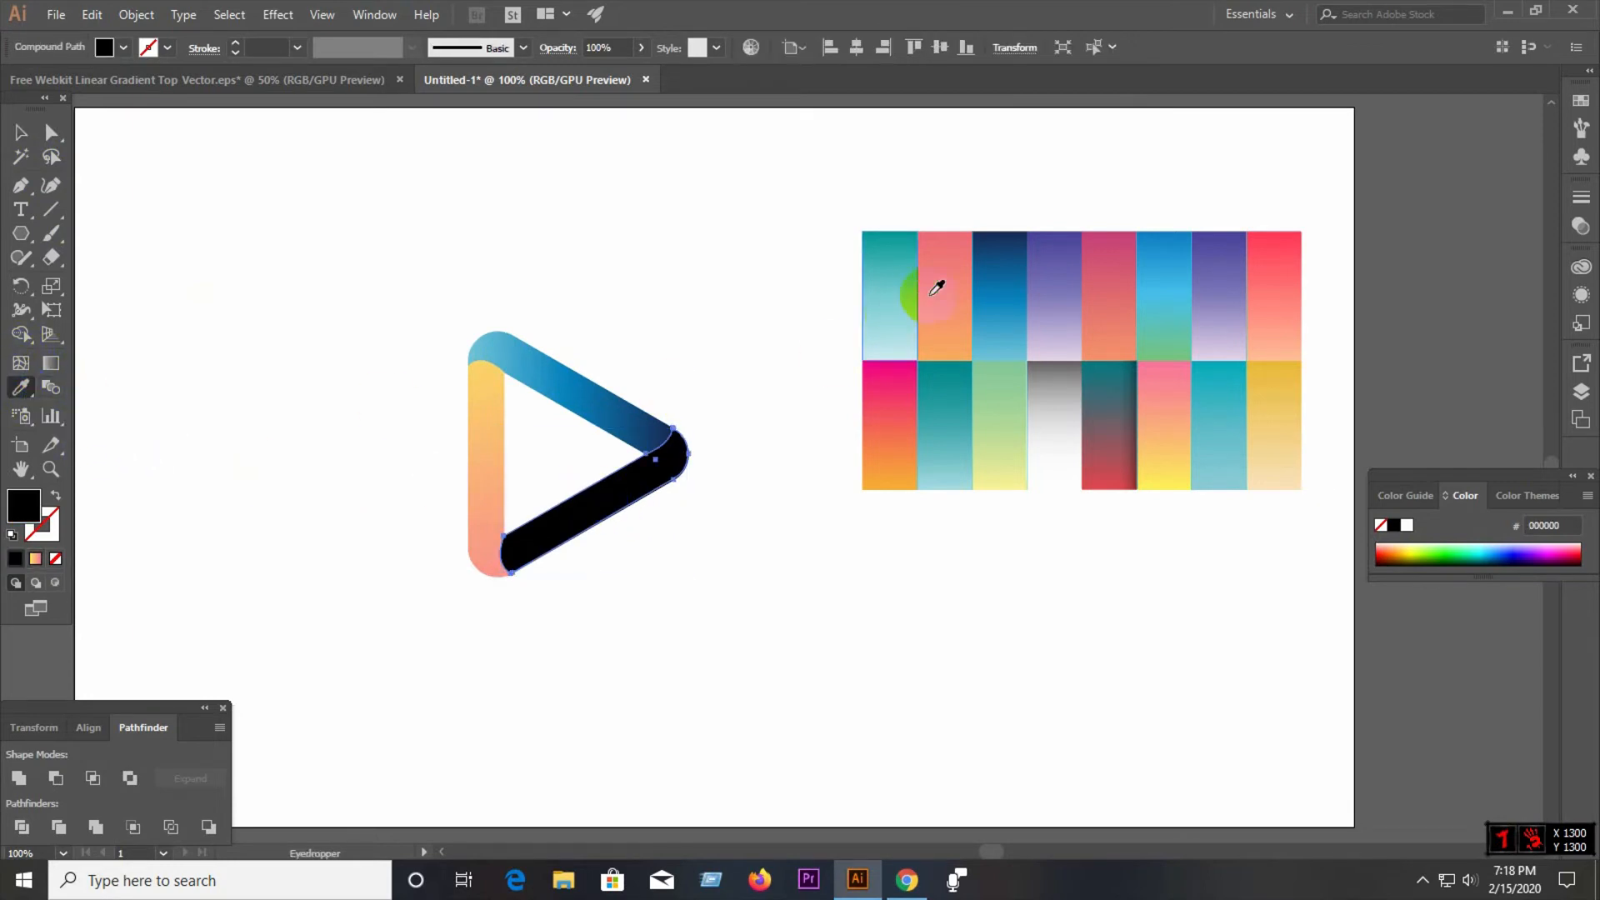
click(1011, 273)
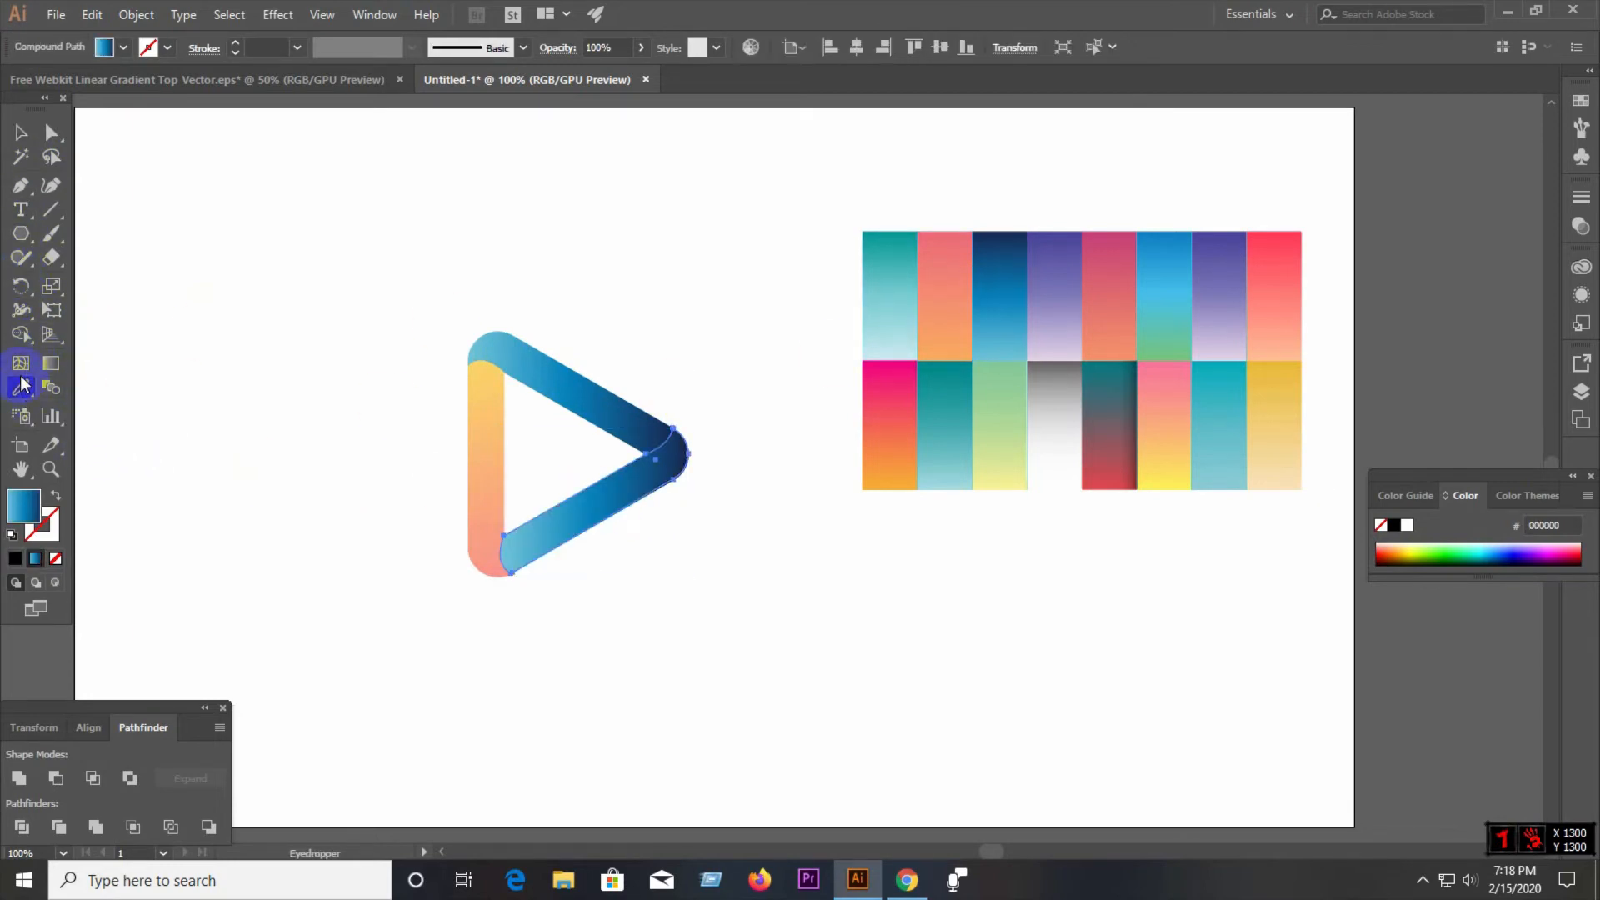
click(51, 364)
drag(704, 404, 451, 634)
- Copy the upper diagonal segment's blue gradient onto the triangle's vertical segment
click(20, 132)
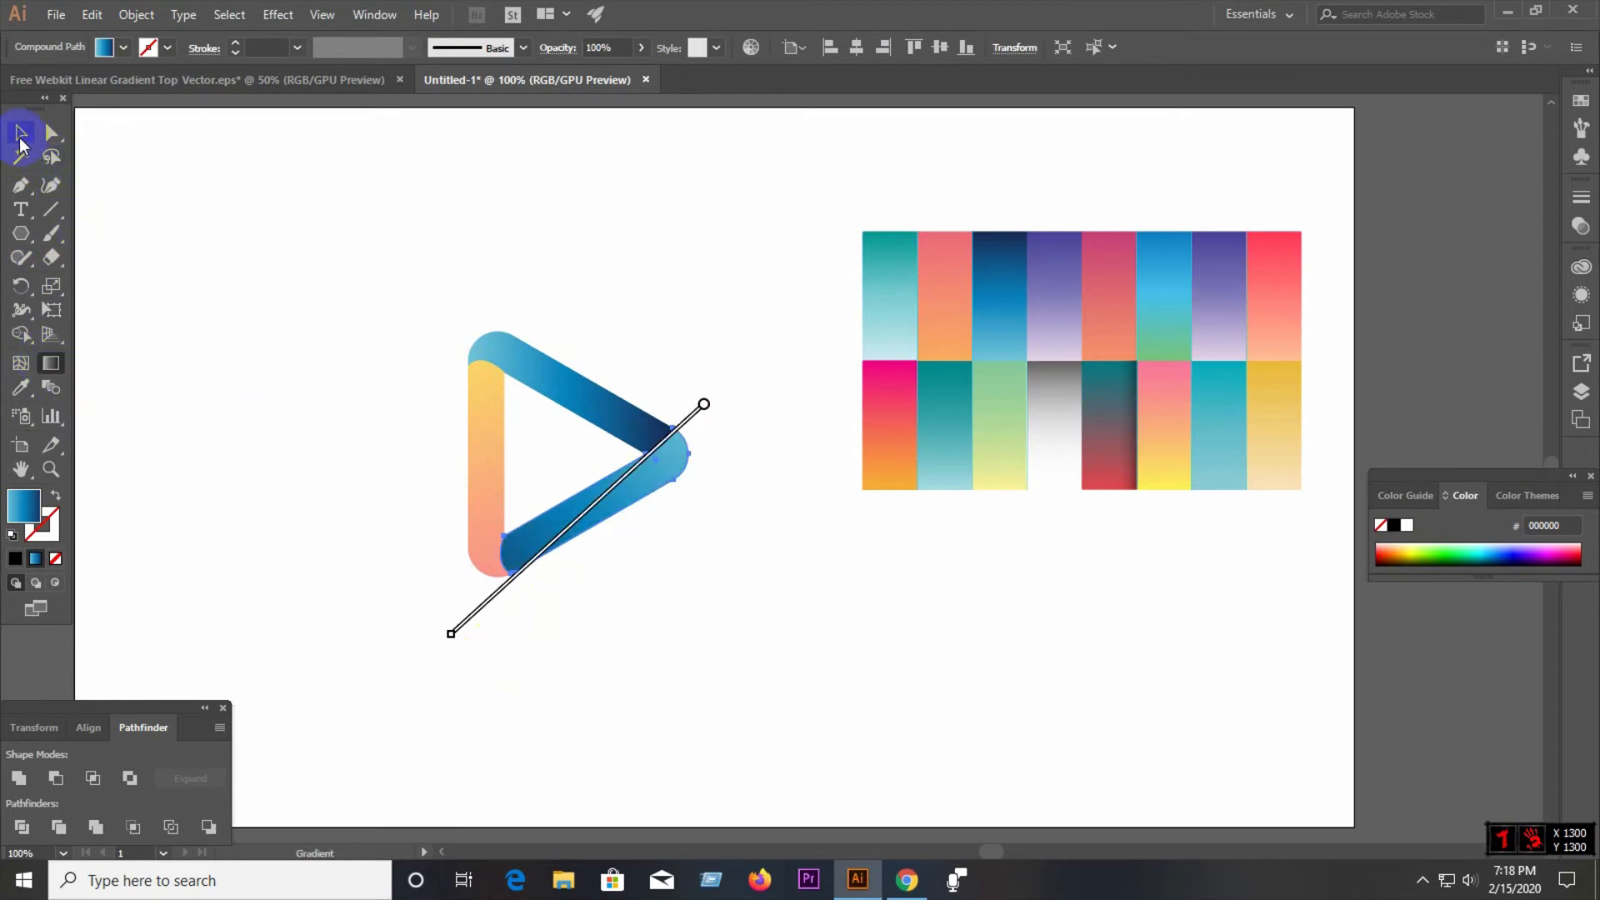
click(484, 454)
click(20, 386)
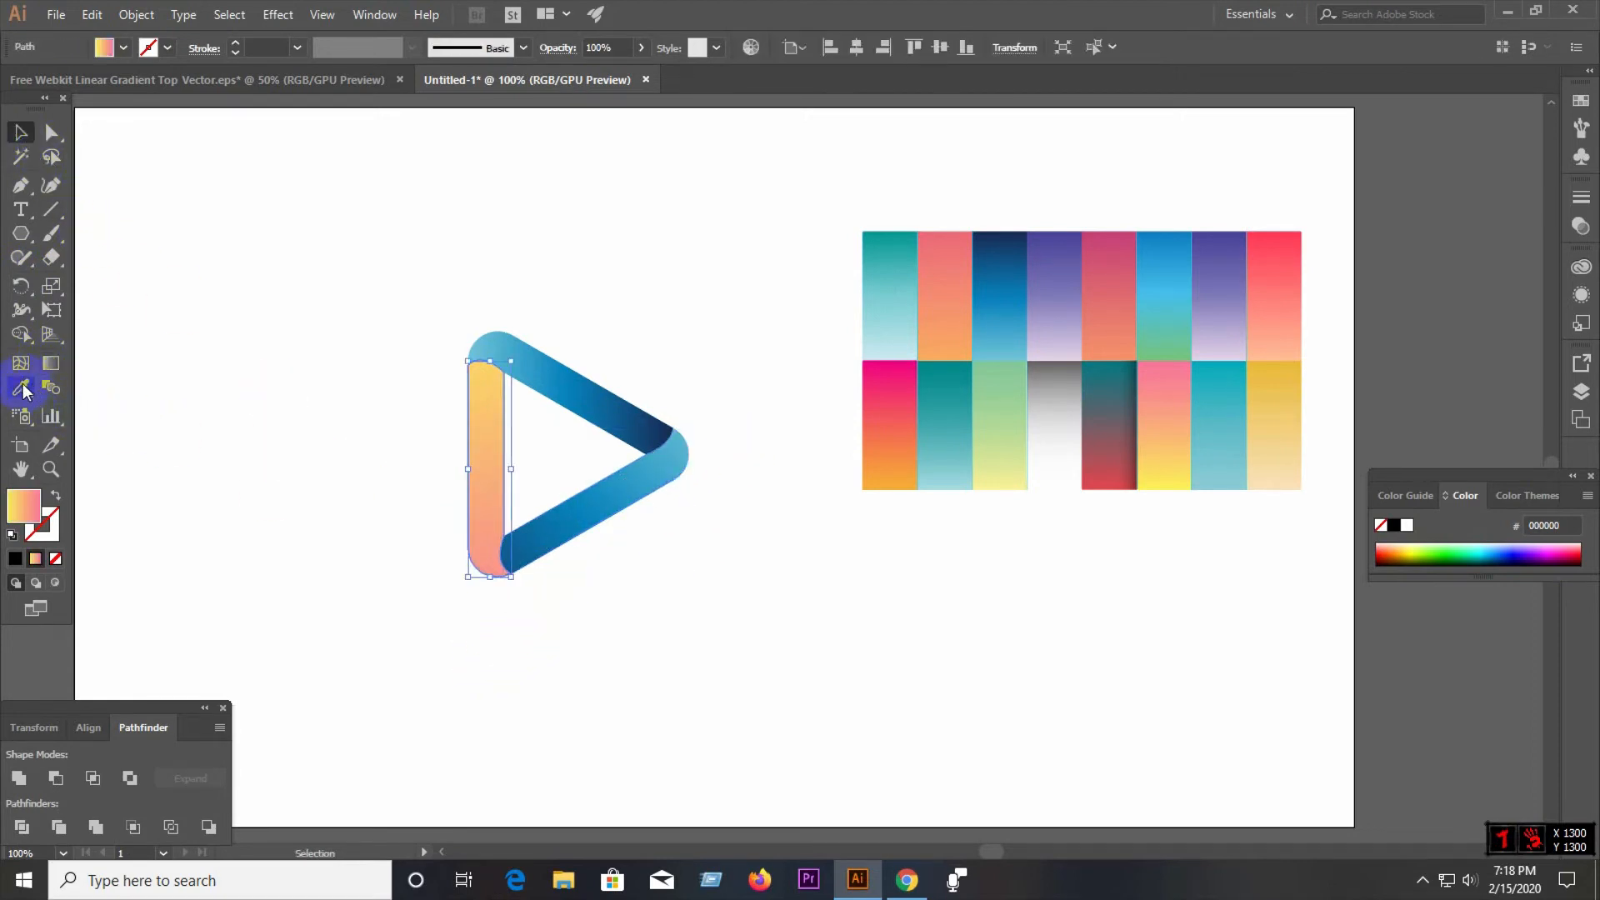
click(564, 404)
- Redirect the vertical segment's blue gradient diagonally upward, from light at its lower end to dark at its upper end, and deselect it
click(20, 132)
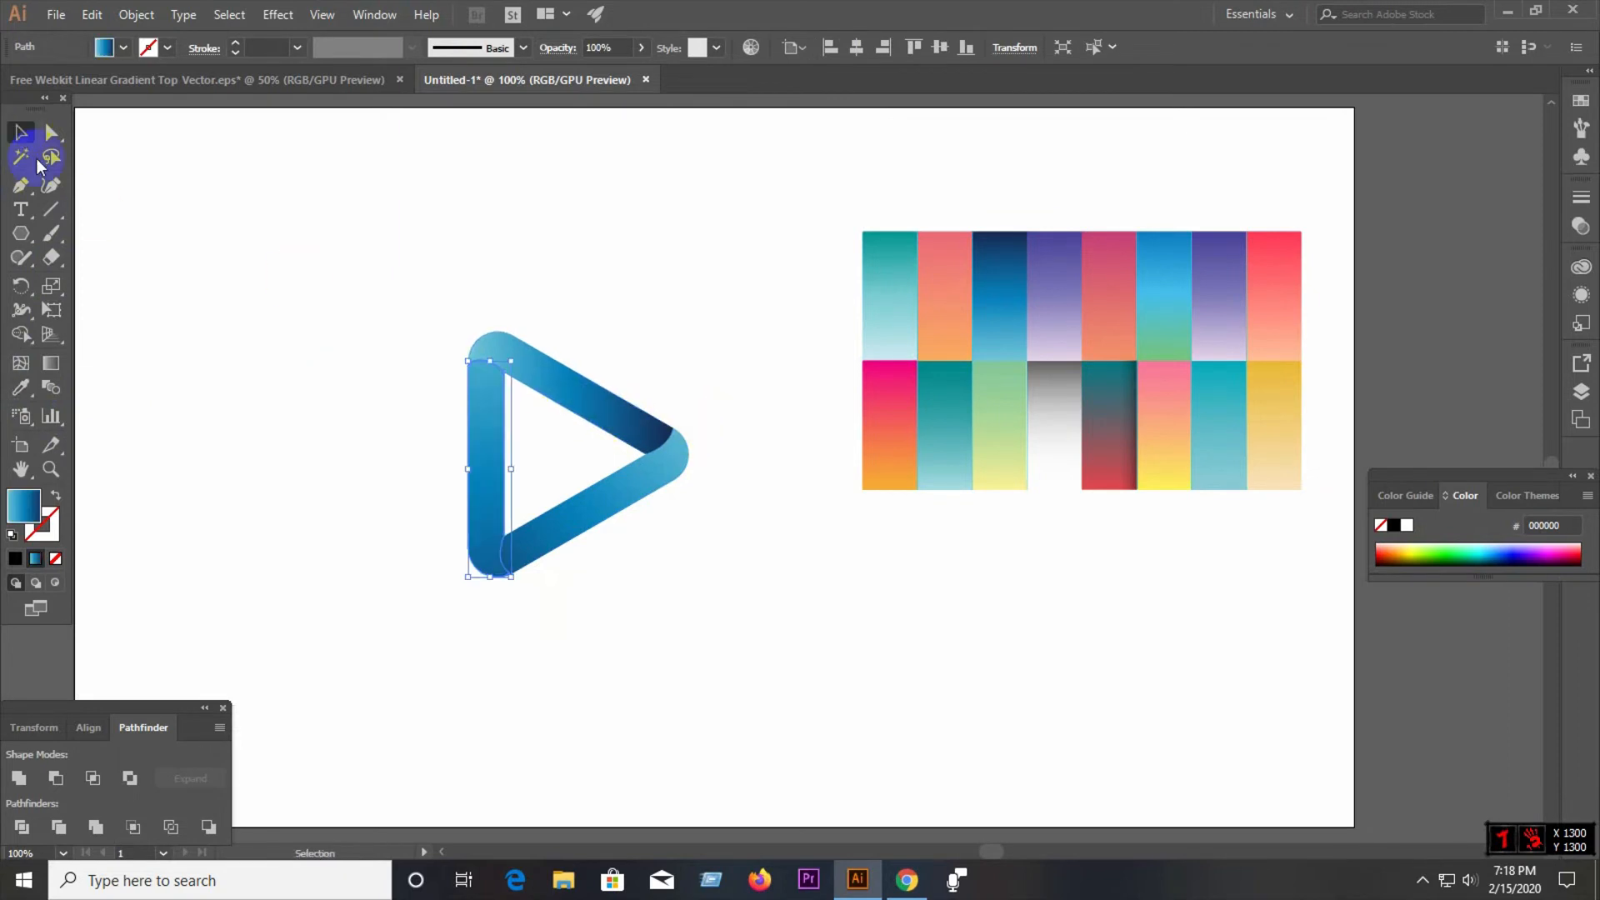
click(406, 510)
click(478, 524)
click(50, 362)
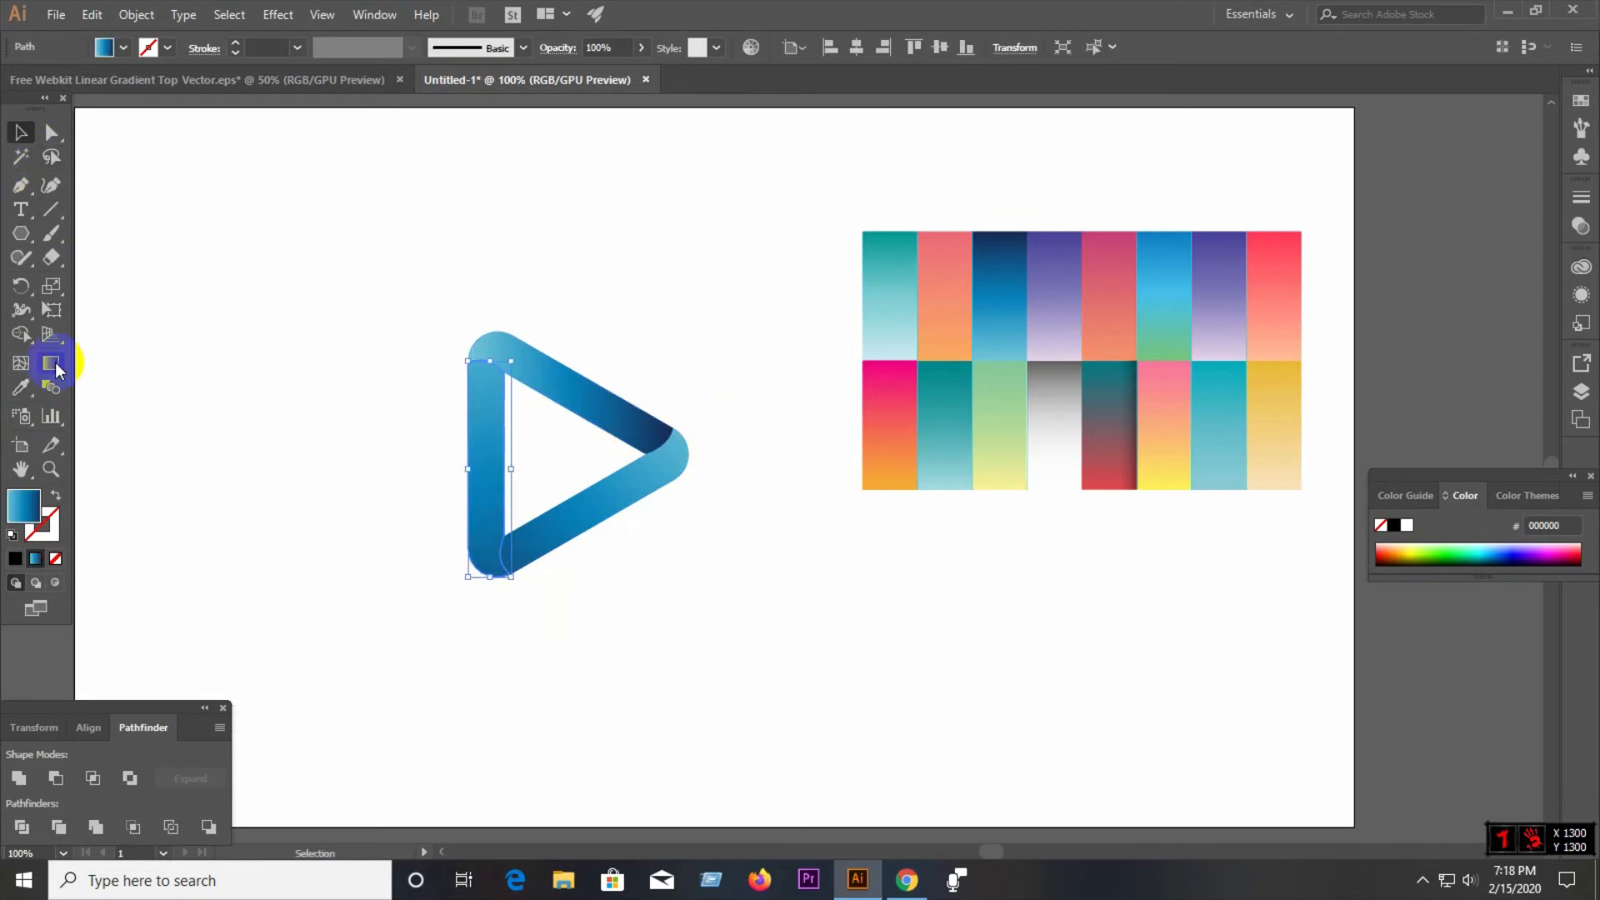
drag(434, 586, 601, 273)
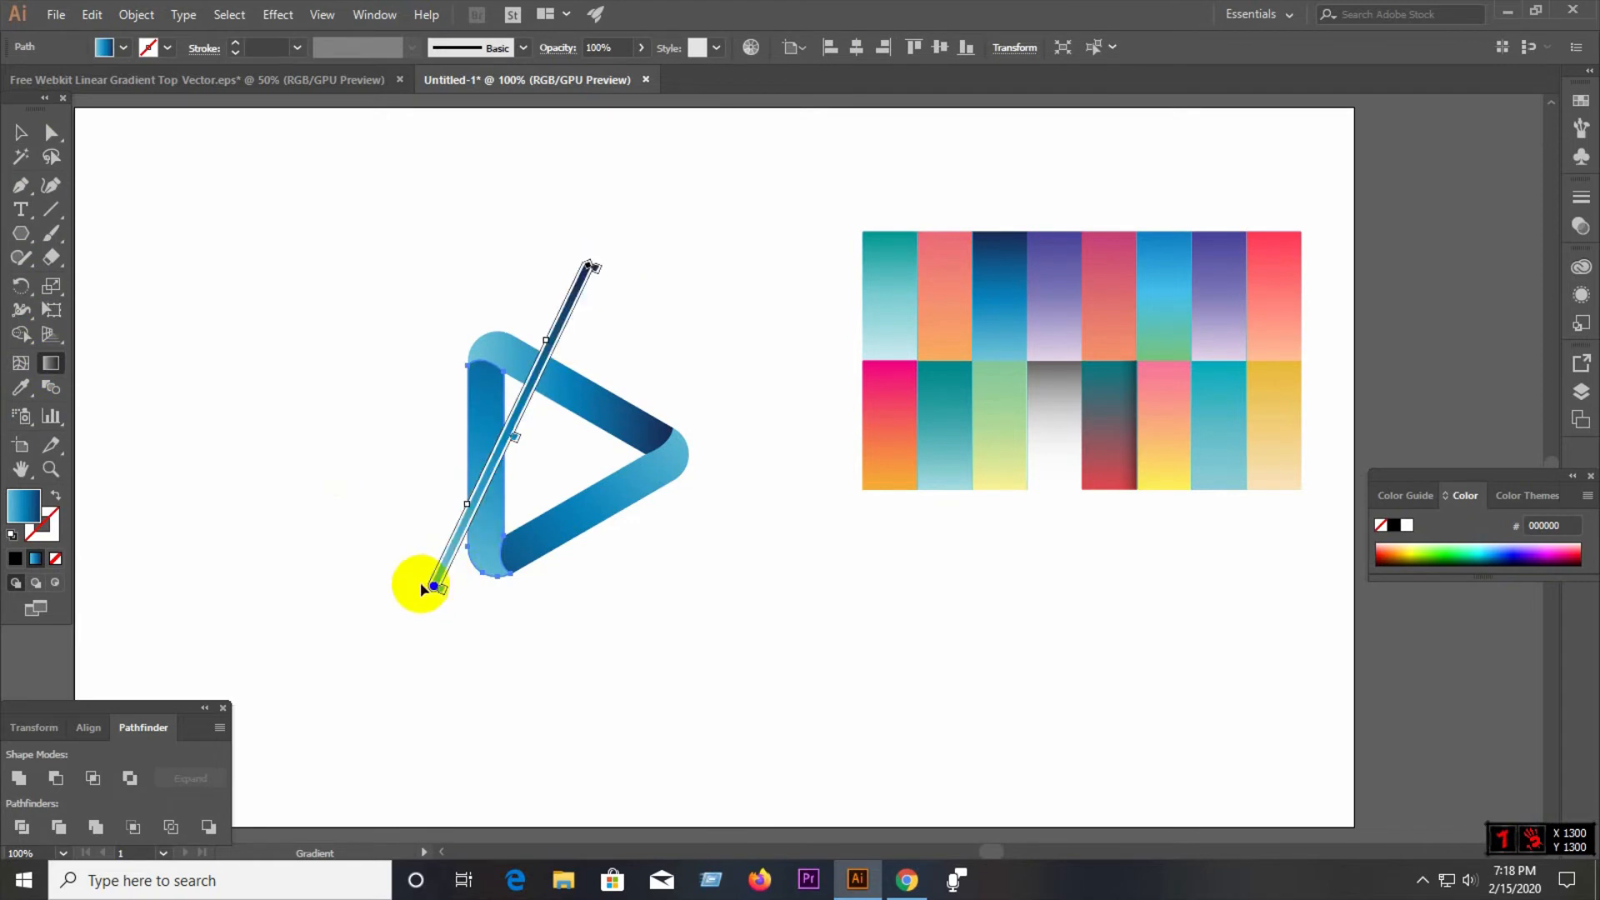
drag(420, 581, 576, 341)
key(ctrl+z)
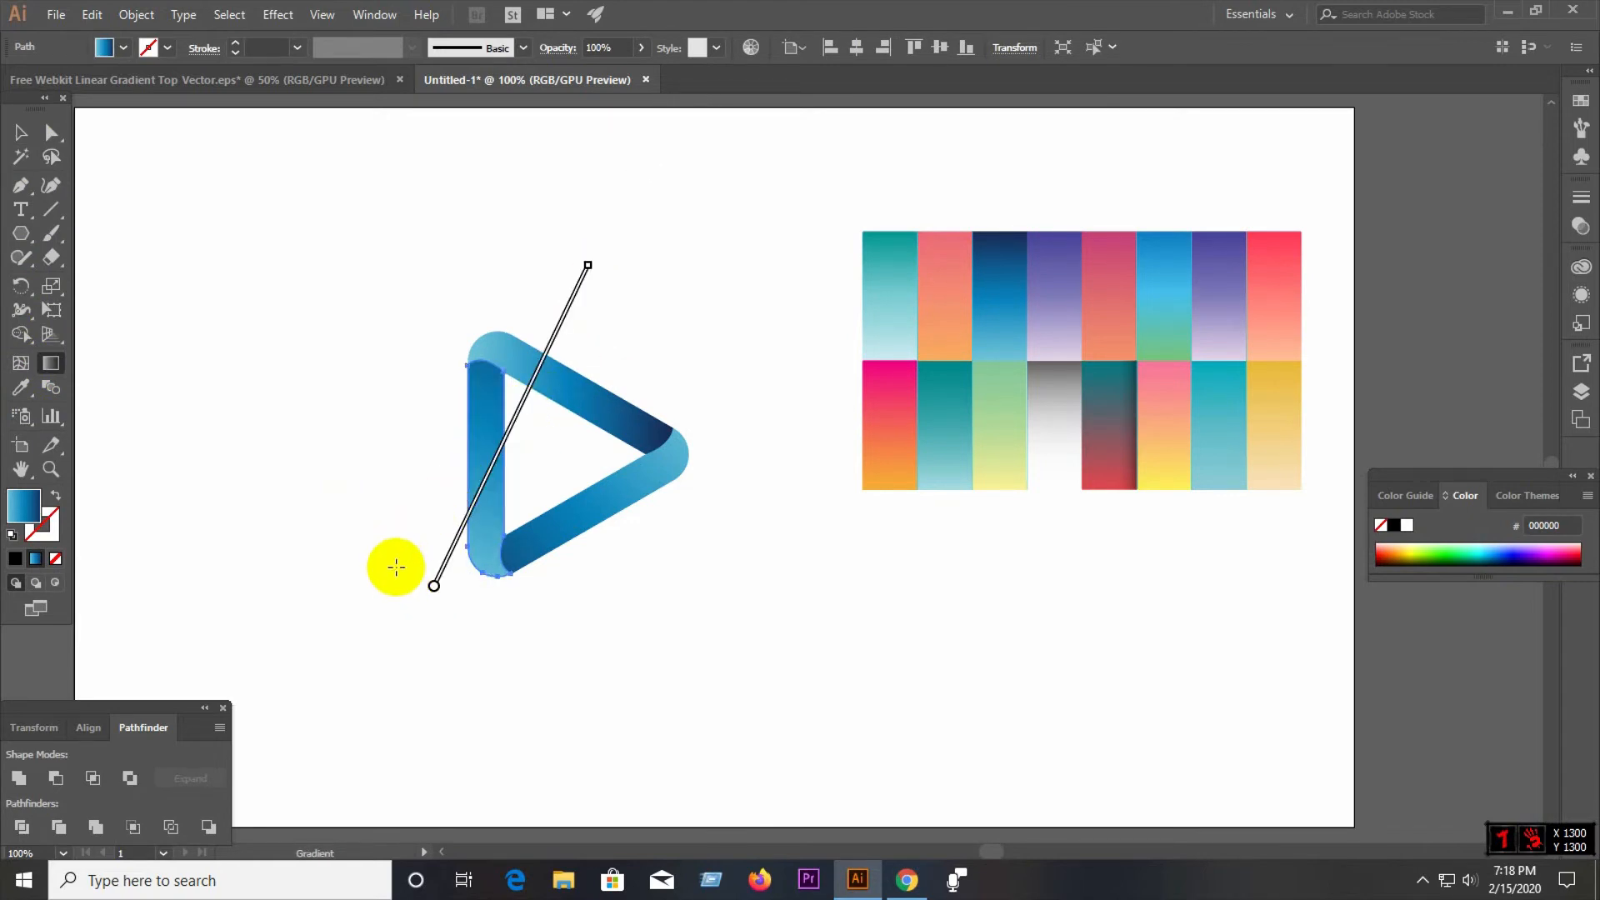
drag(411, 572, 552, 382)
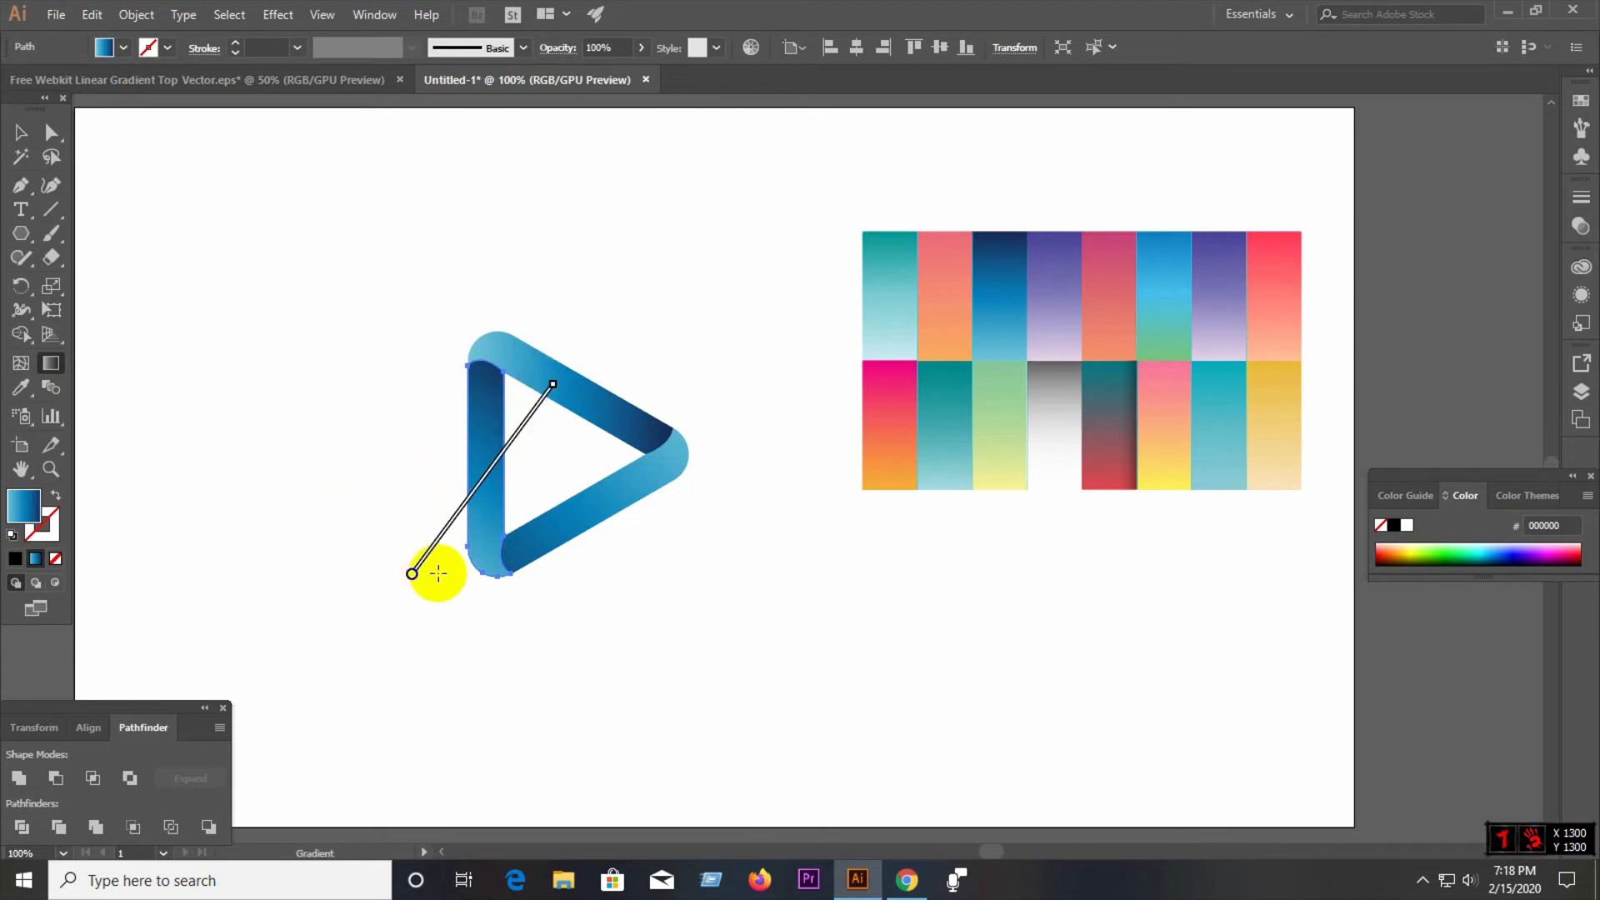
drag(441, 570, 567, 298)
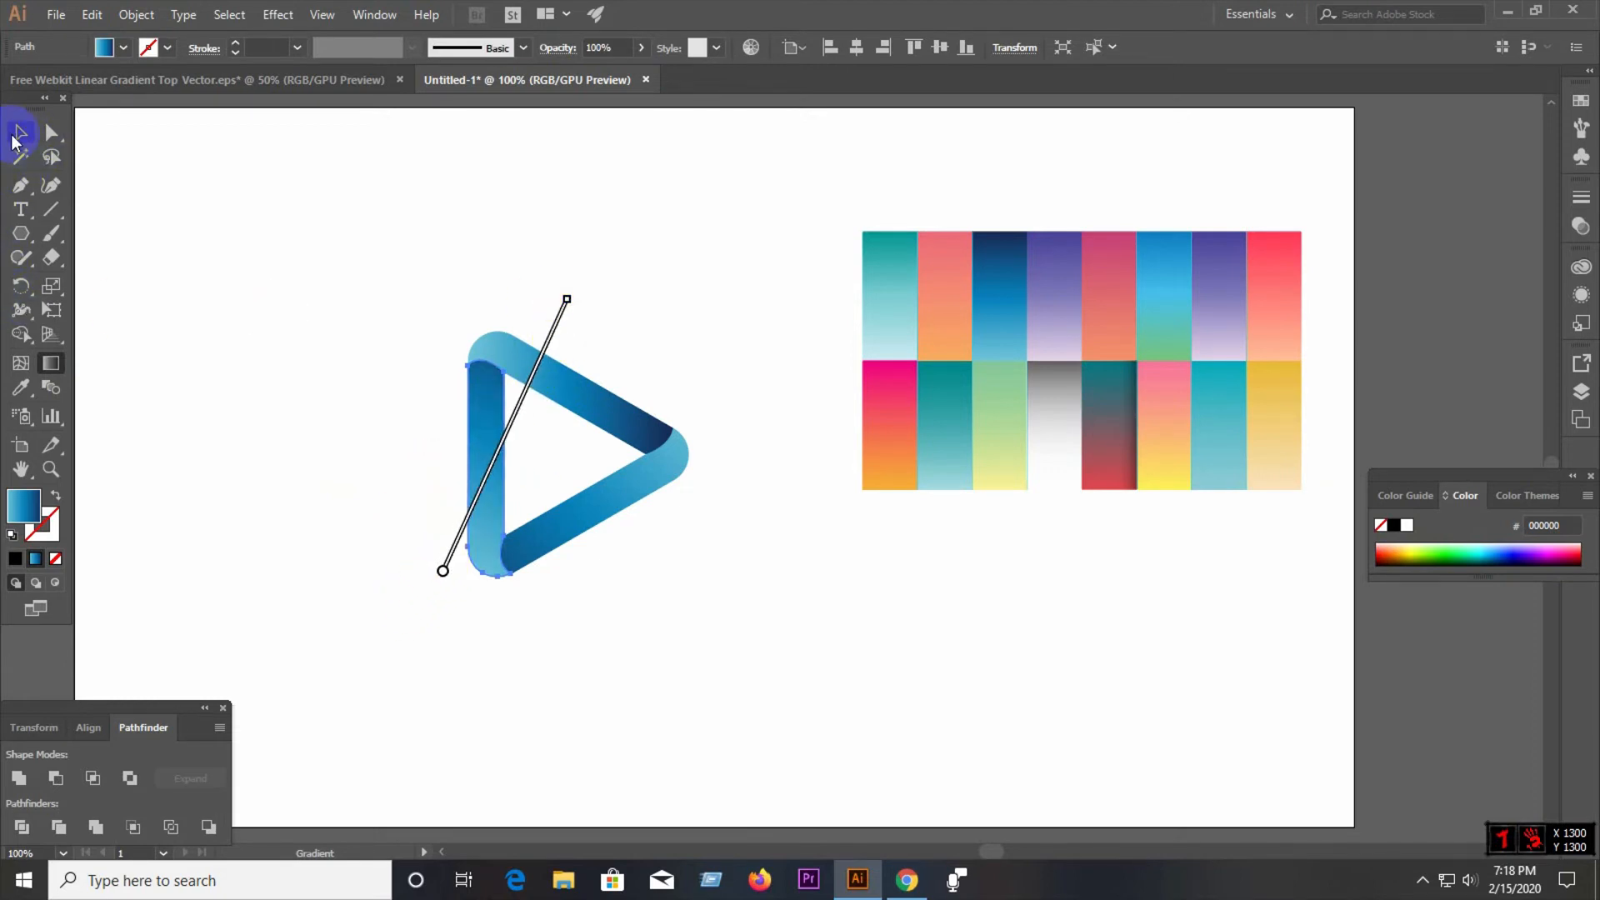
click(18, 133)
click(265, 442)
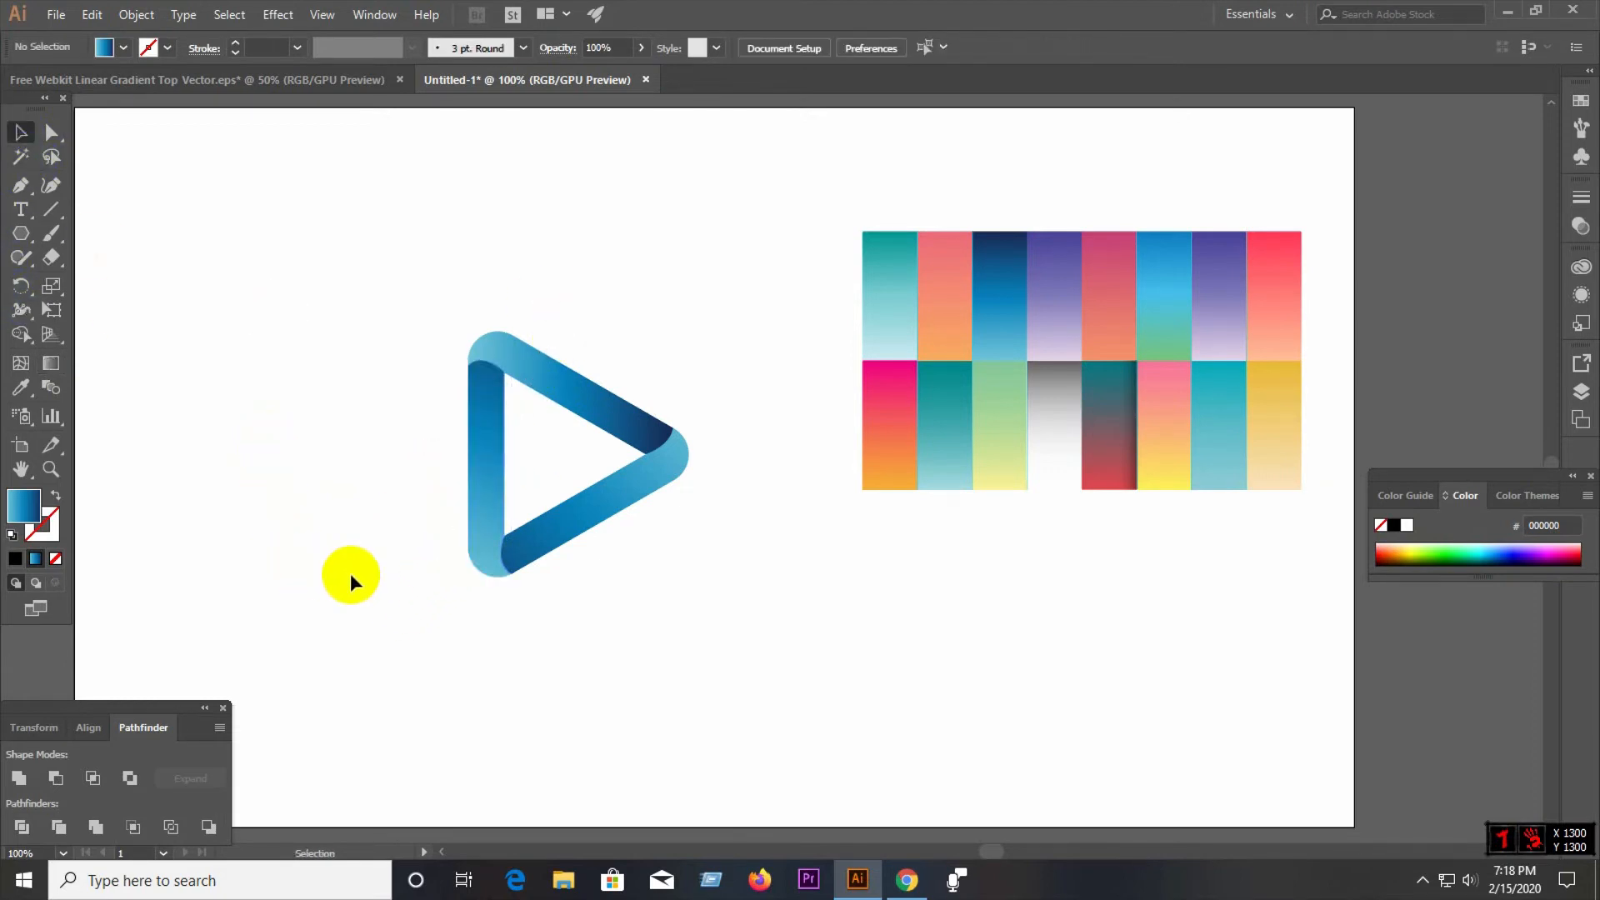
- Shift the gradient of the triangle's lower diagonal segment slightly toward the upper right
click(477, 554)
click(51, 363)
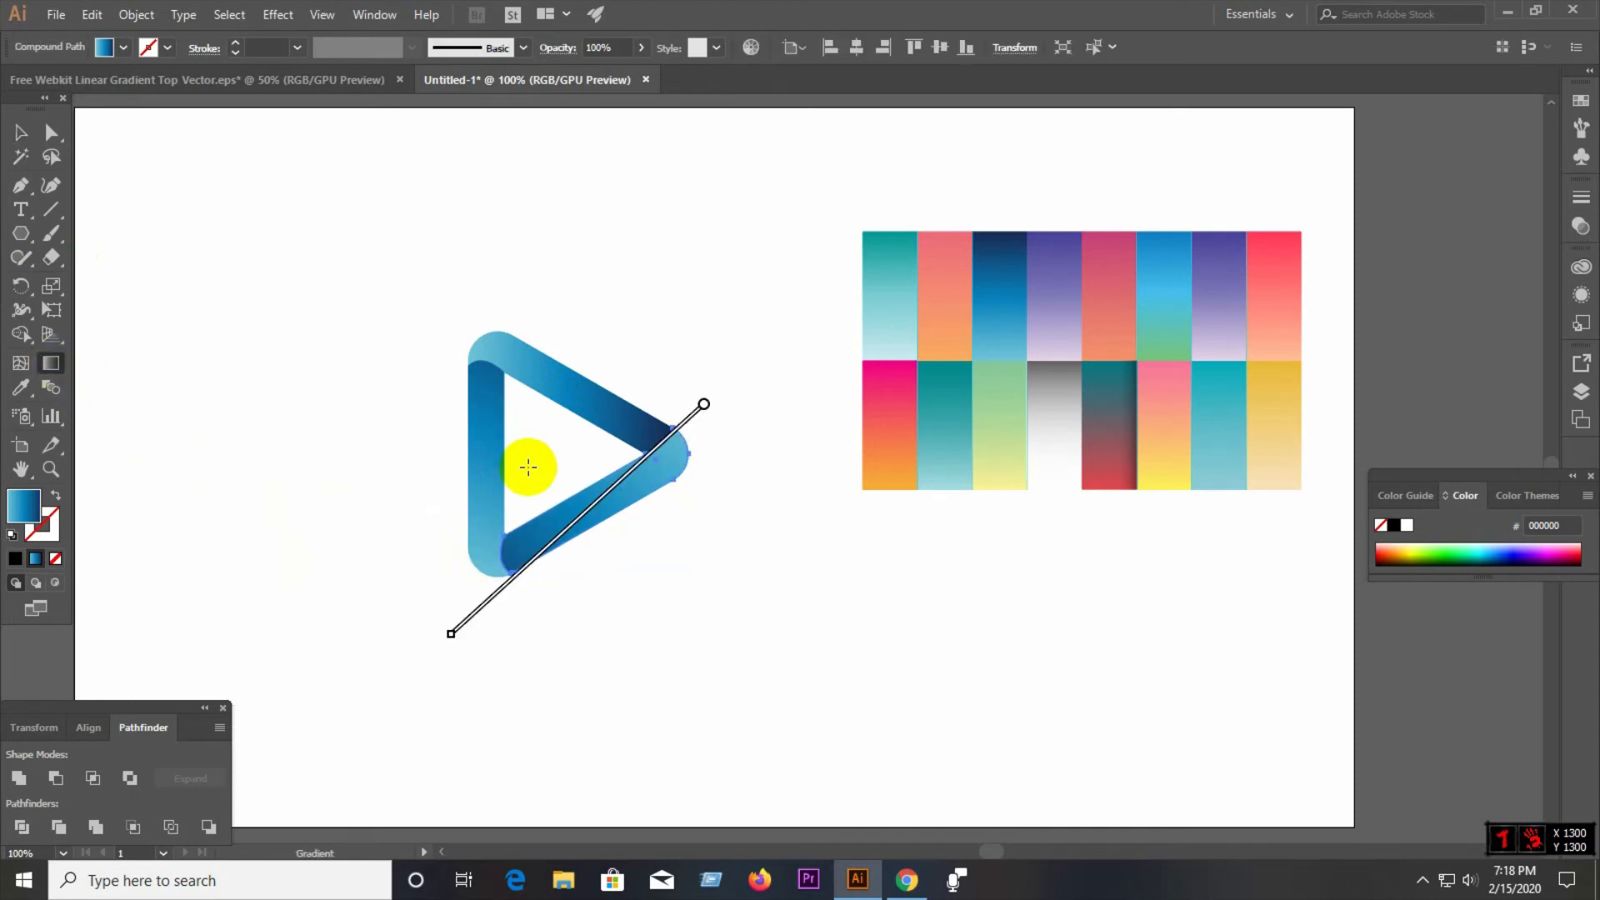
mouse_move(708, 414)
mouse_down()
mouse_move(661, 459)
mouse_move(674, 445)
mouse_up()
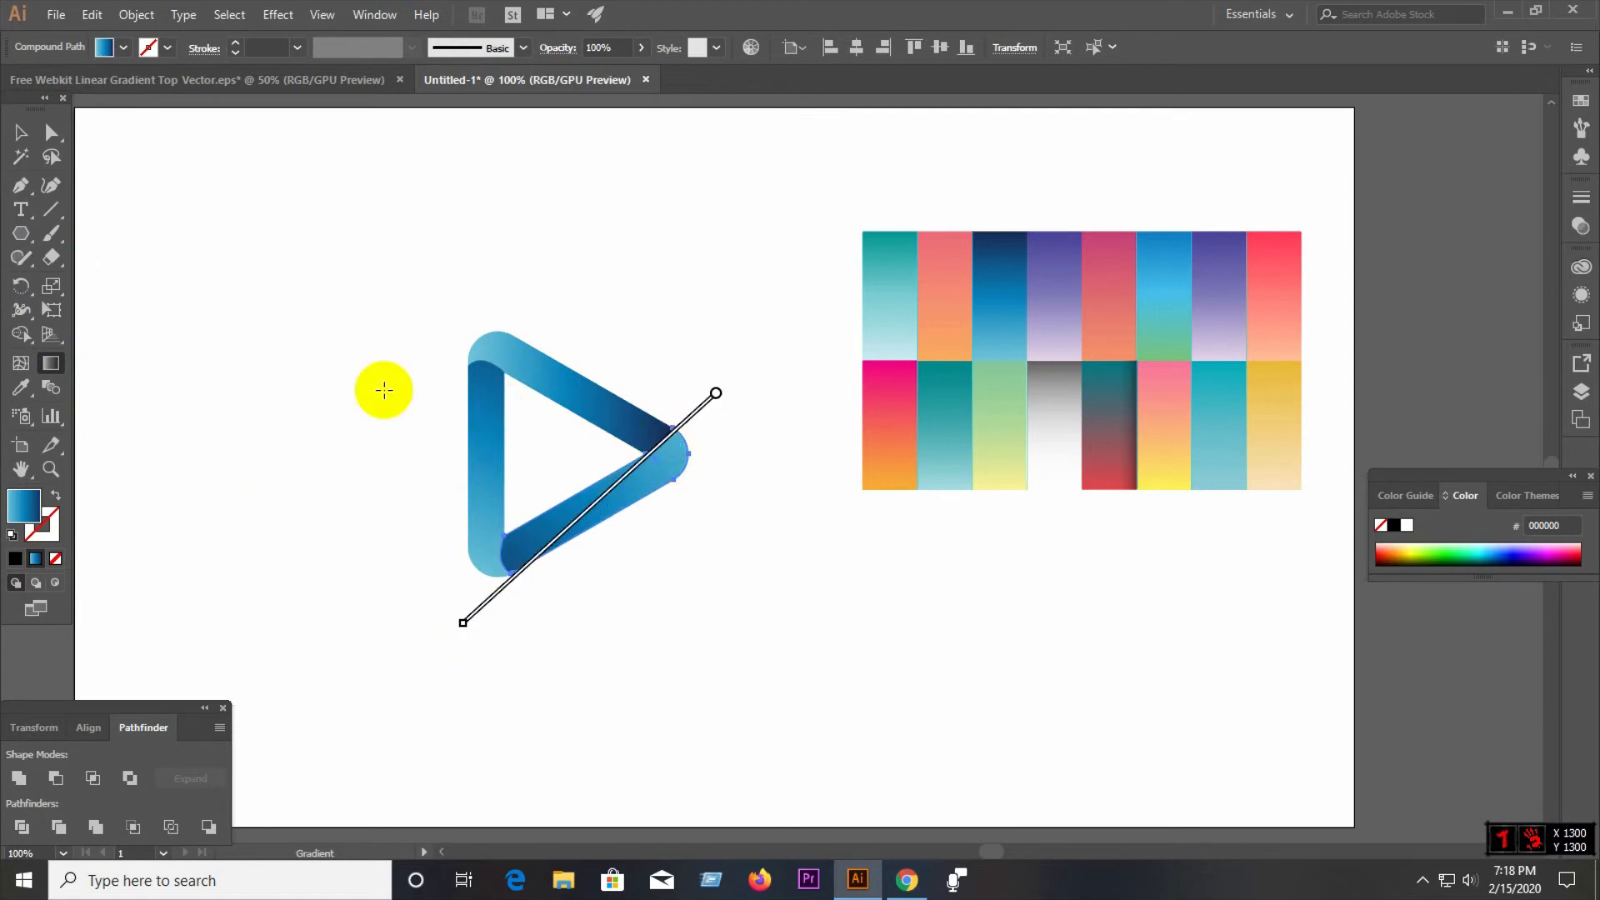
- Shift the vertical segment's blue gradient slightly downward so its upper end is darker, and deselect it
key(v)
click(479, 434)
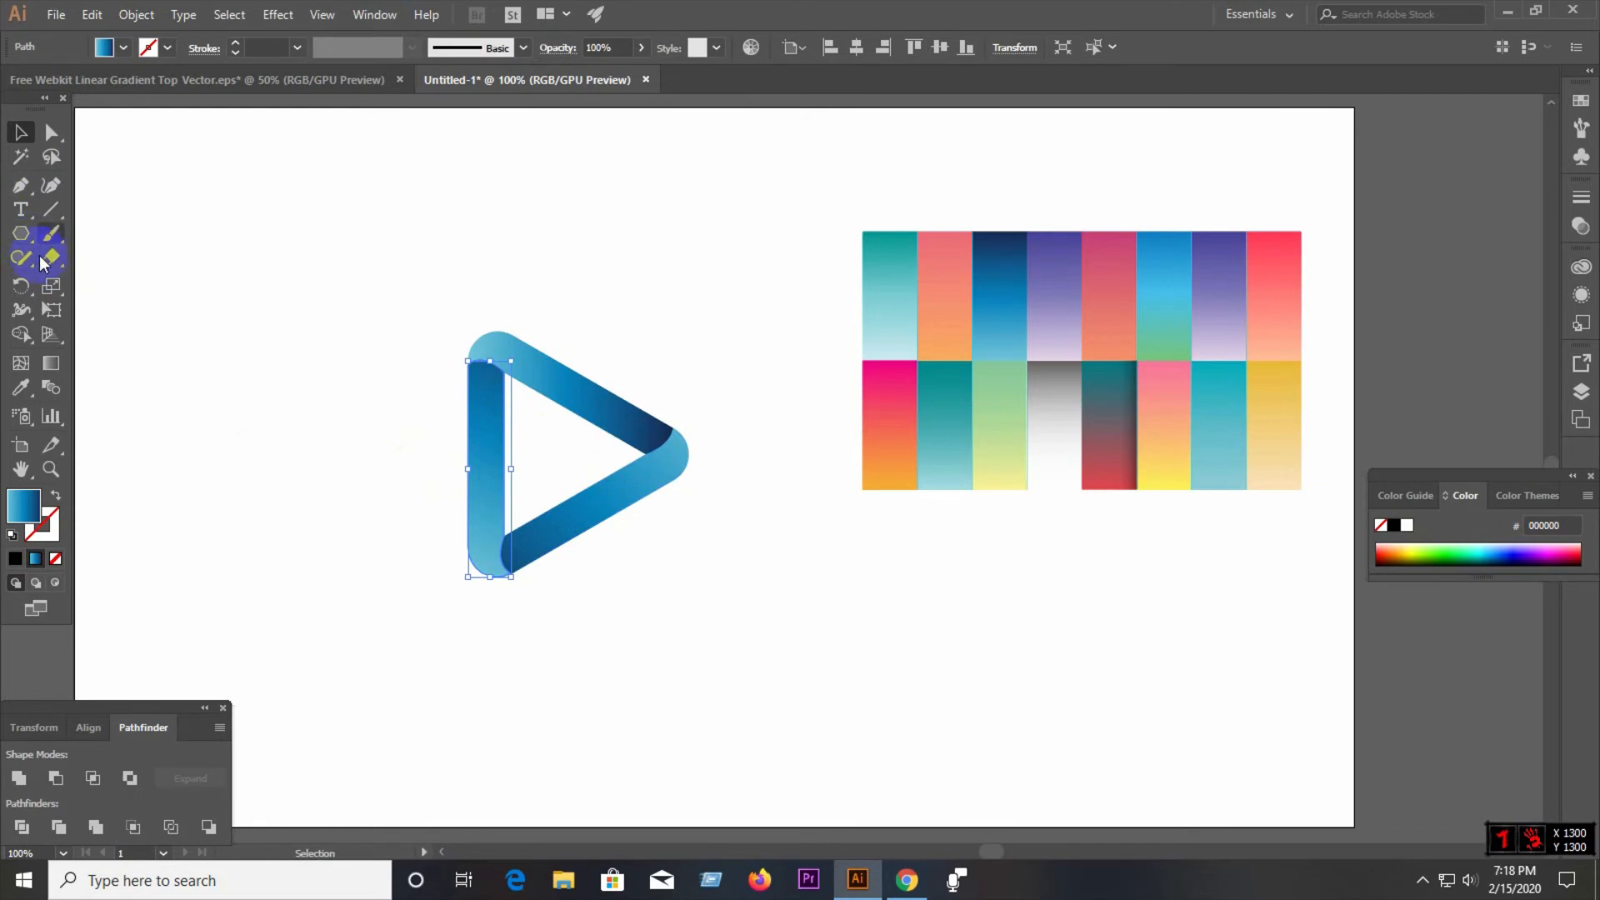
click(51, 363)
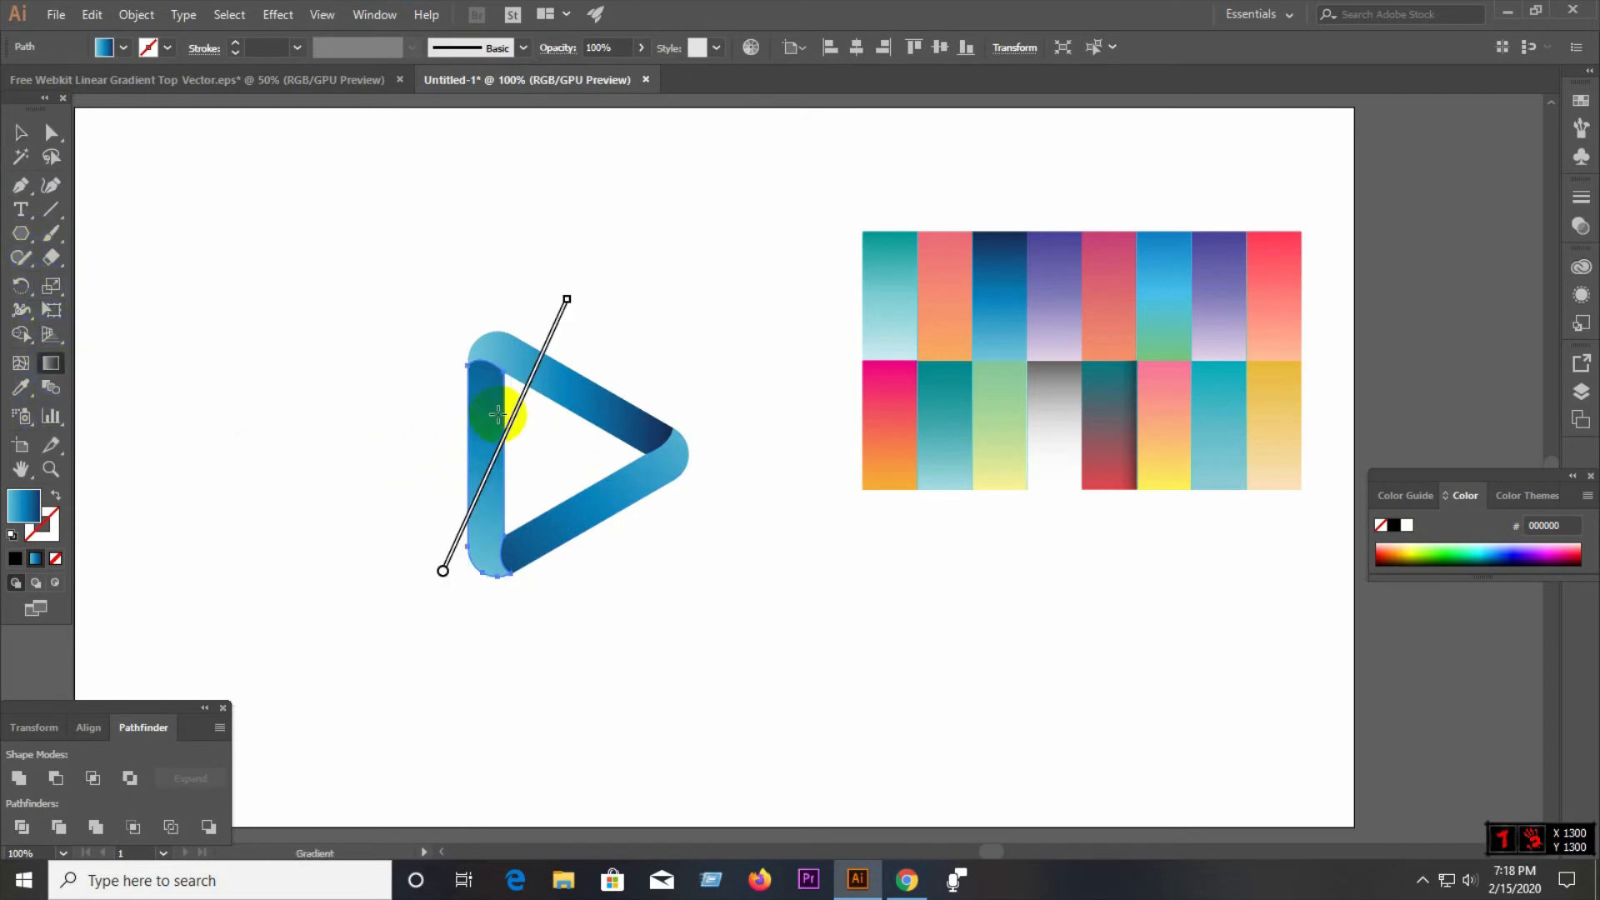
drag(525, 403, 506, 436)
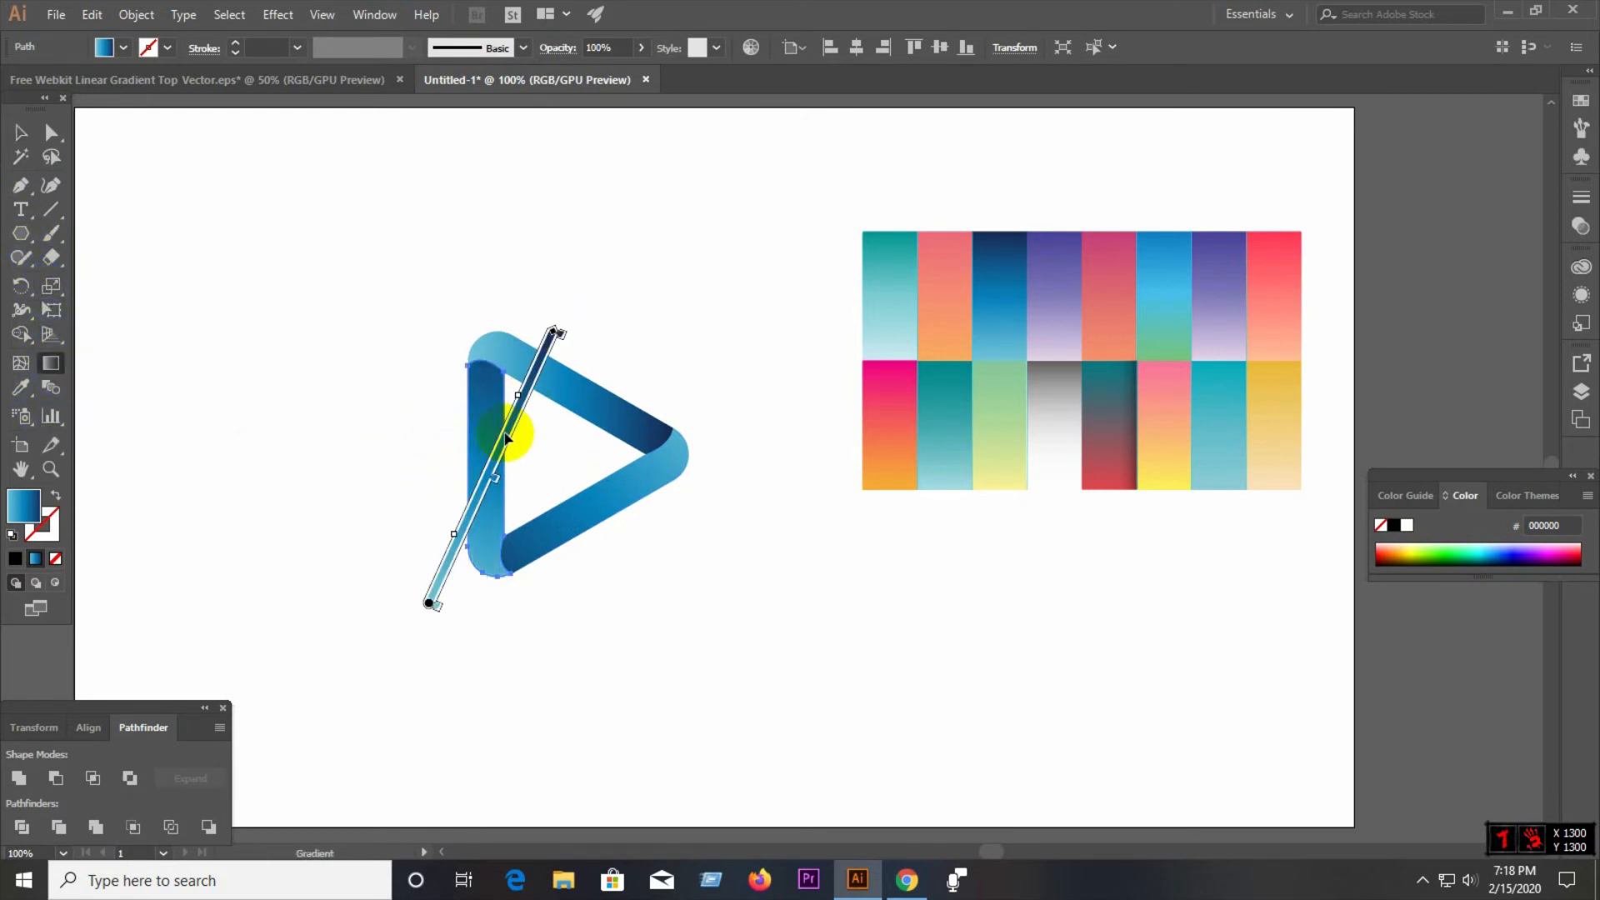
click(21, 132)
click(307, 344)
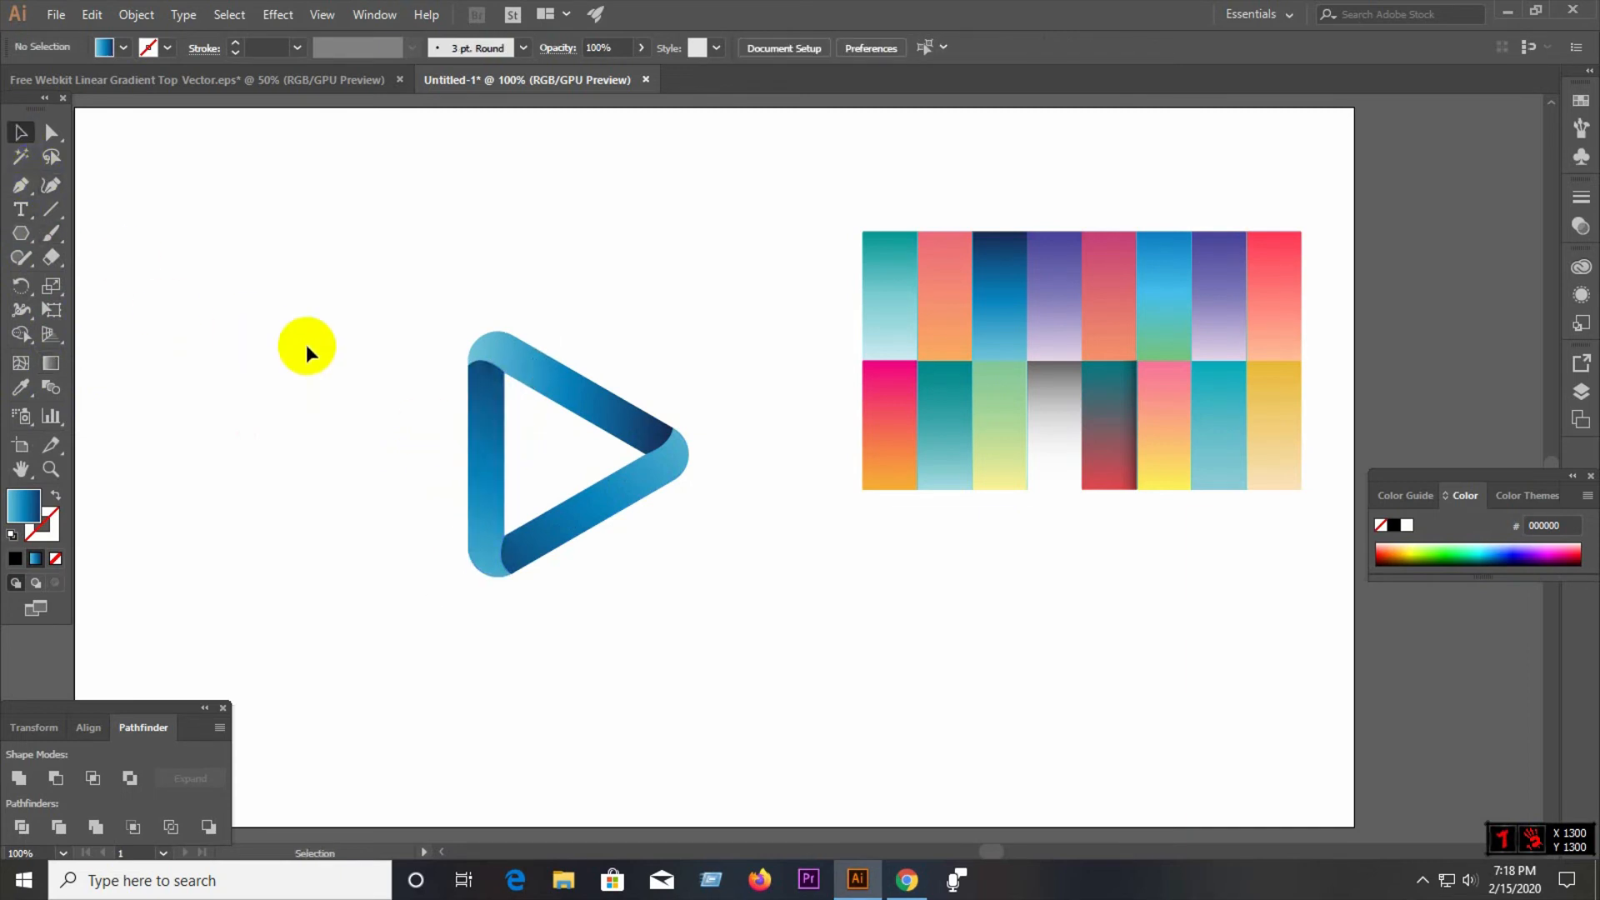
- Delete the whole grid of gradient swatches beside the triangle
scroll(523, 573, up, 2)
scroll(523, 573, up, 1)
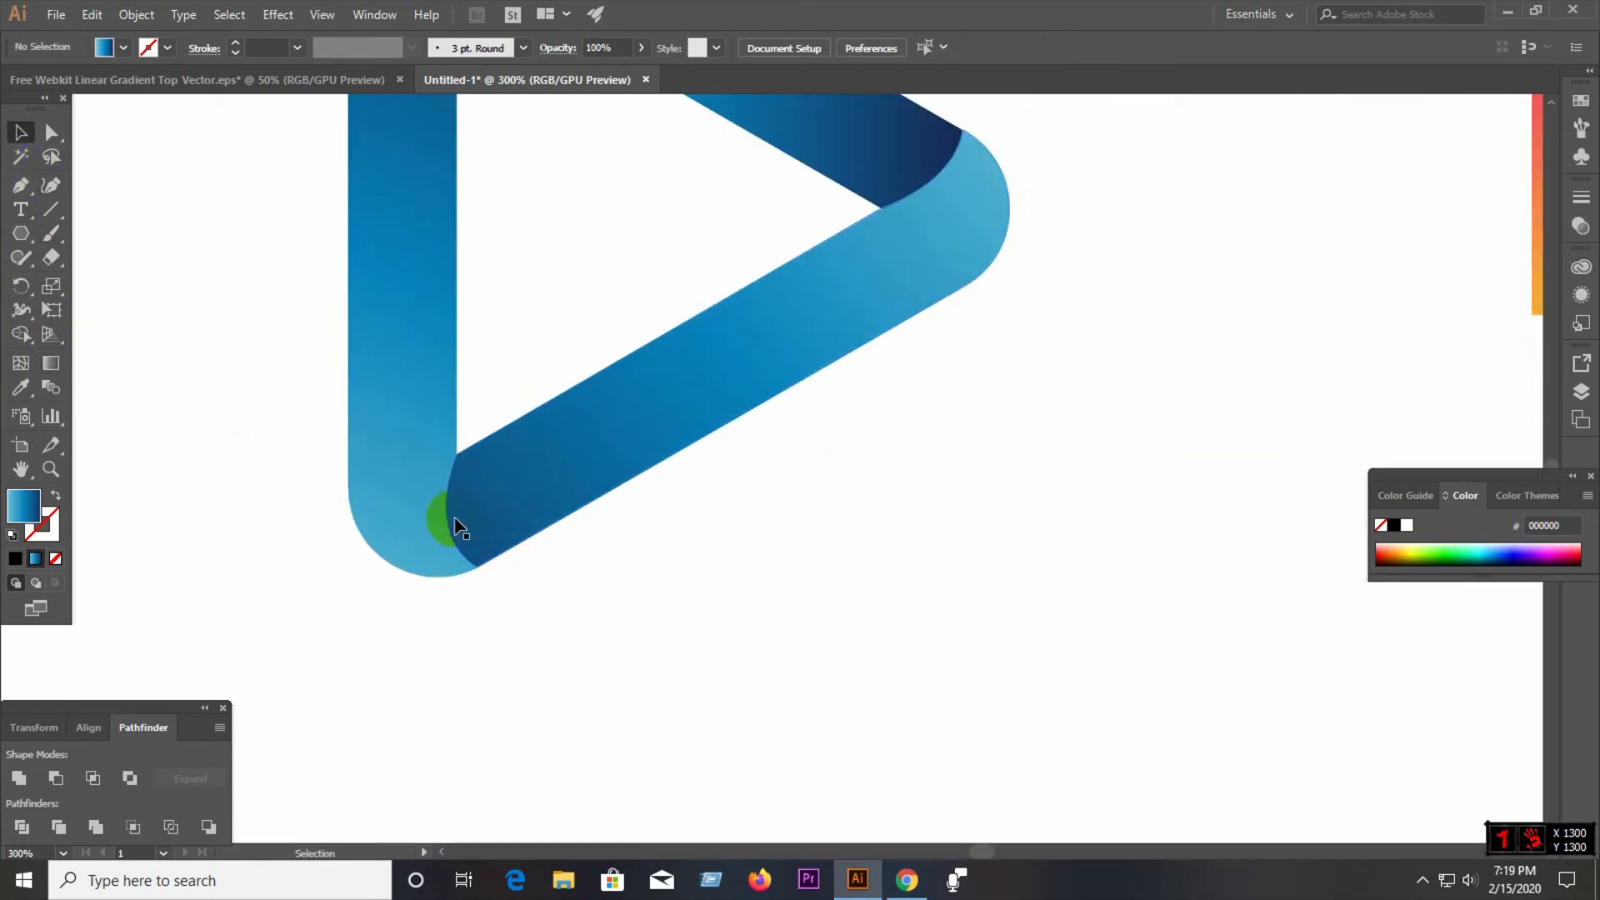
scroll(645, 622, down, 3)
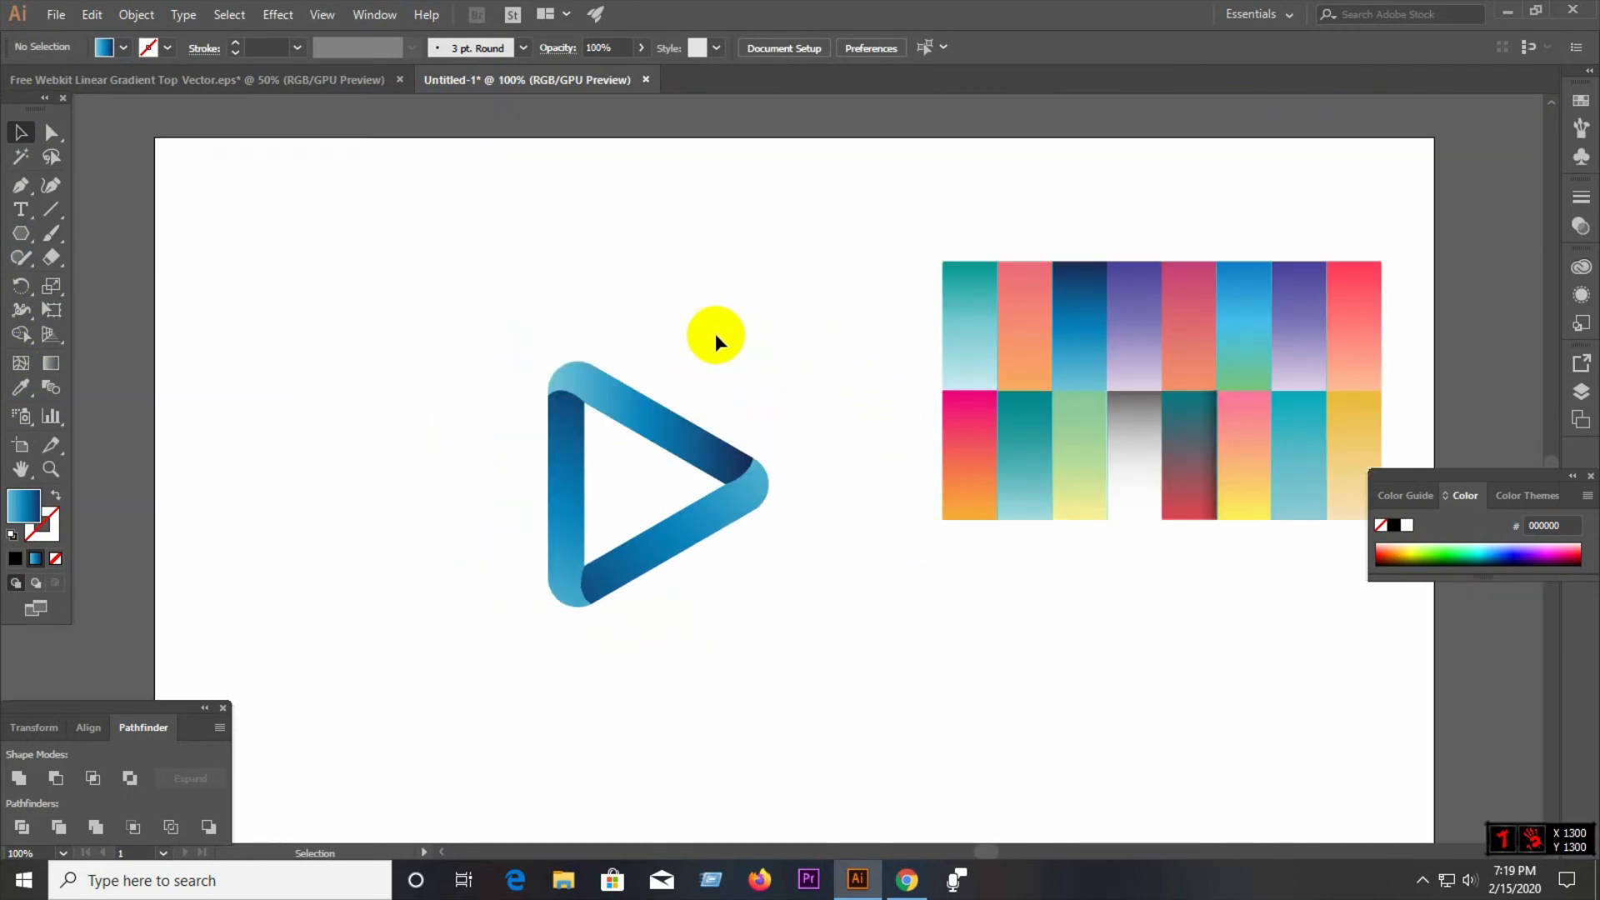
drag(844, 243, 1380, 514)
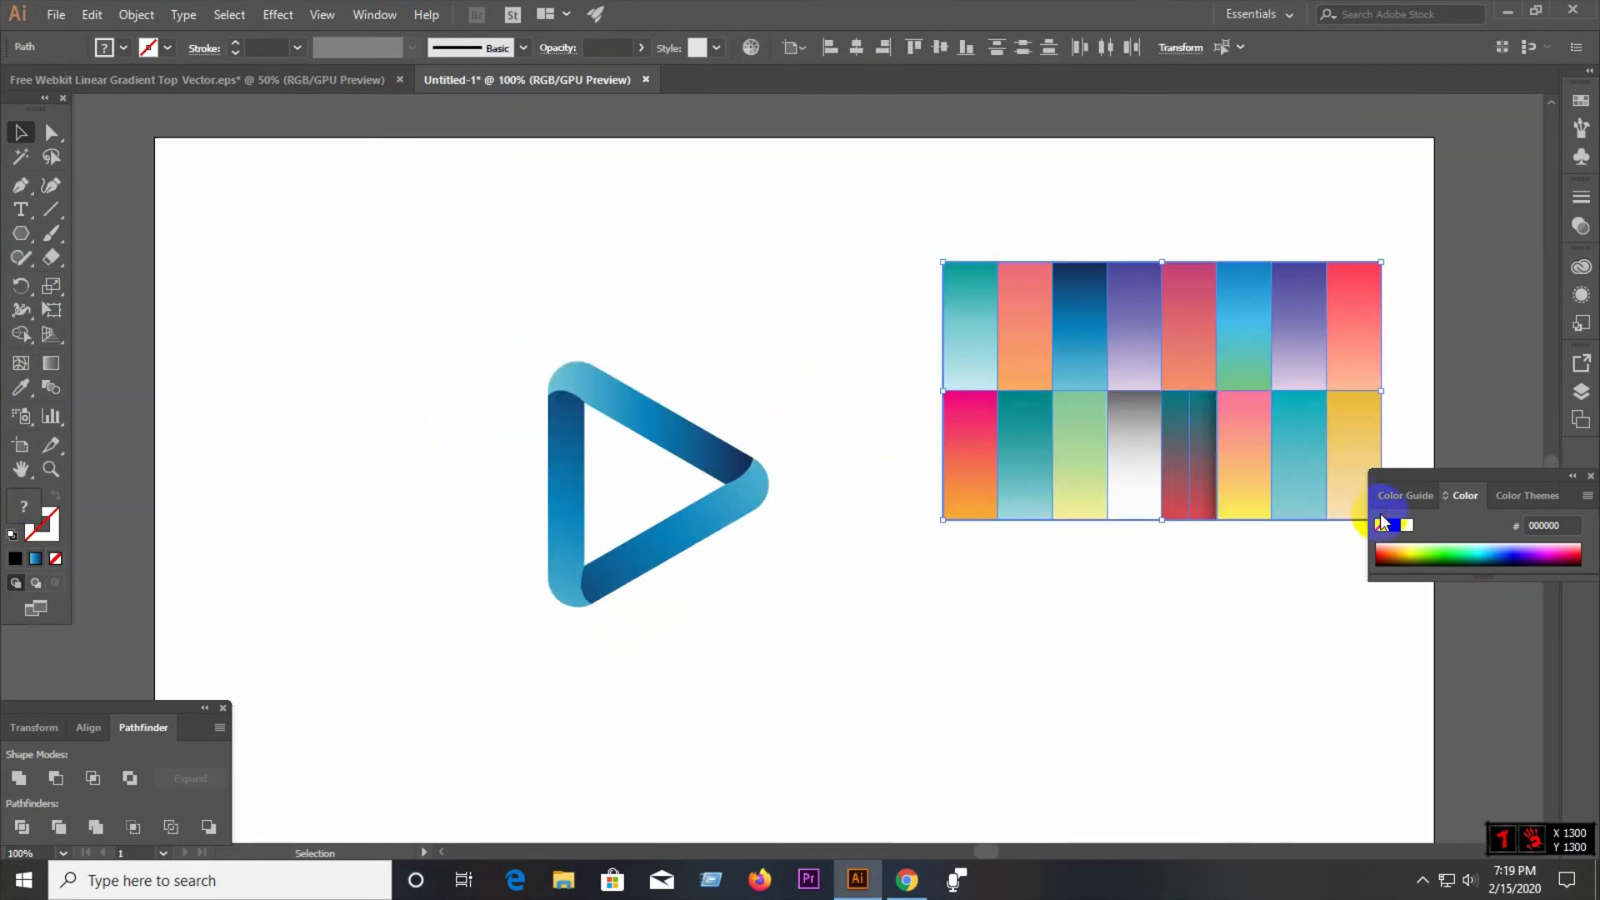
key(Delete)
- Group all segments of the triangle logo and deselect the group
drag(572, 367, 732, 525)
right_click(715, 502)
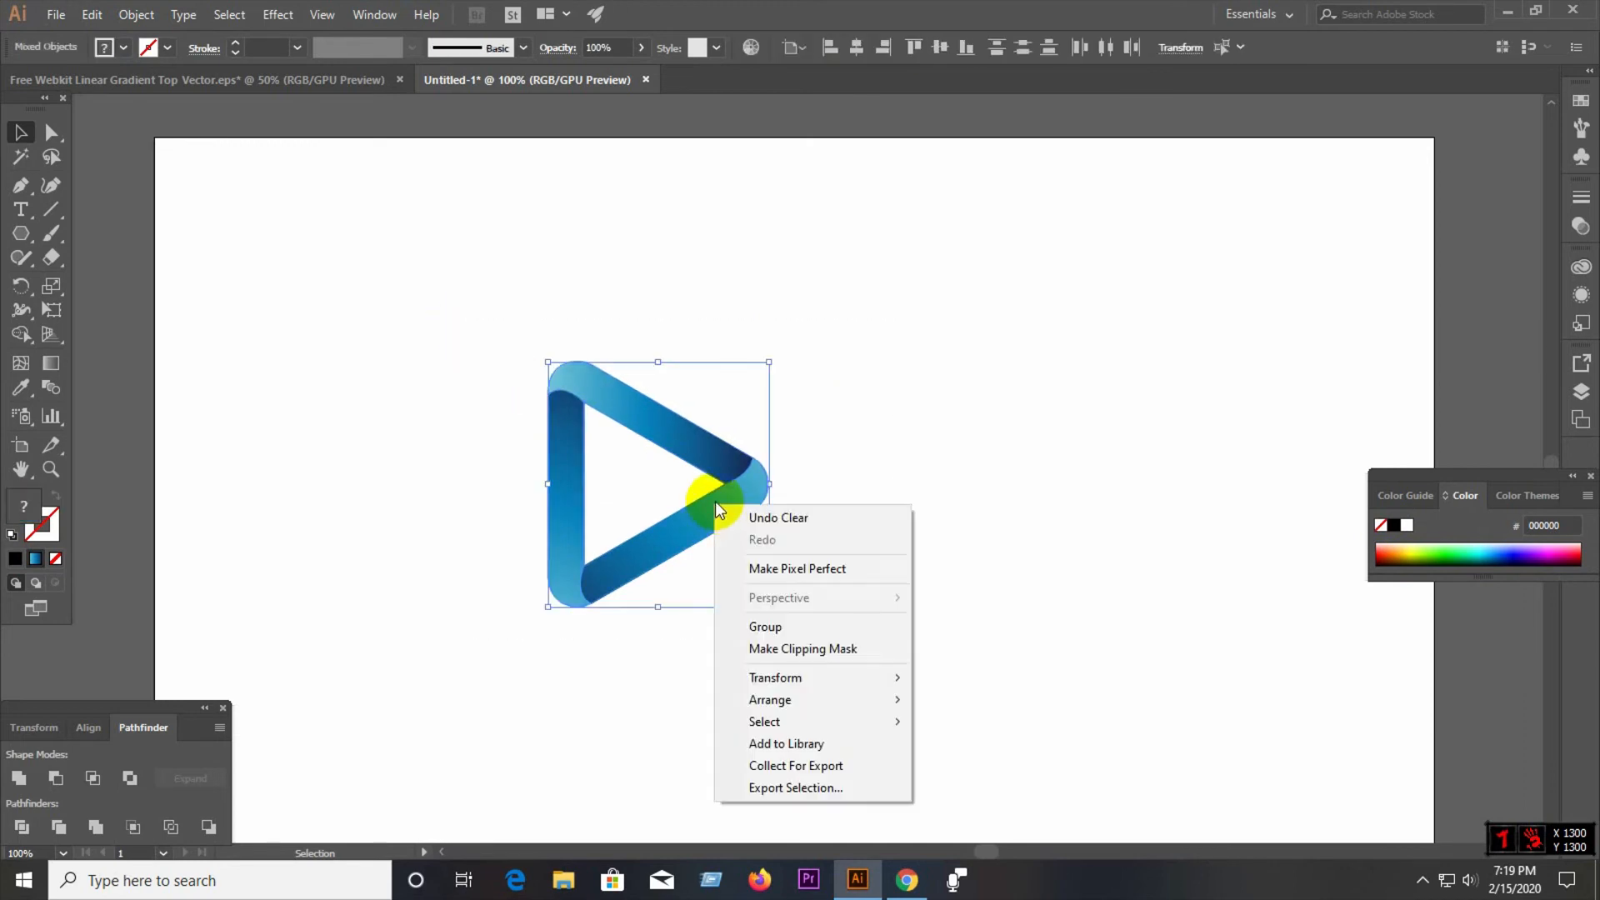
click(807, 627)
click(428, 546)
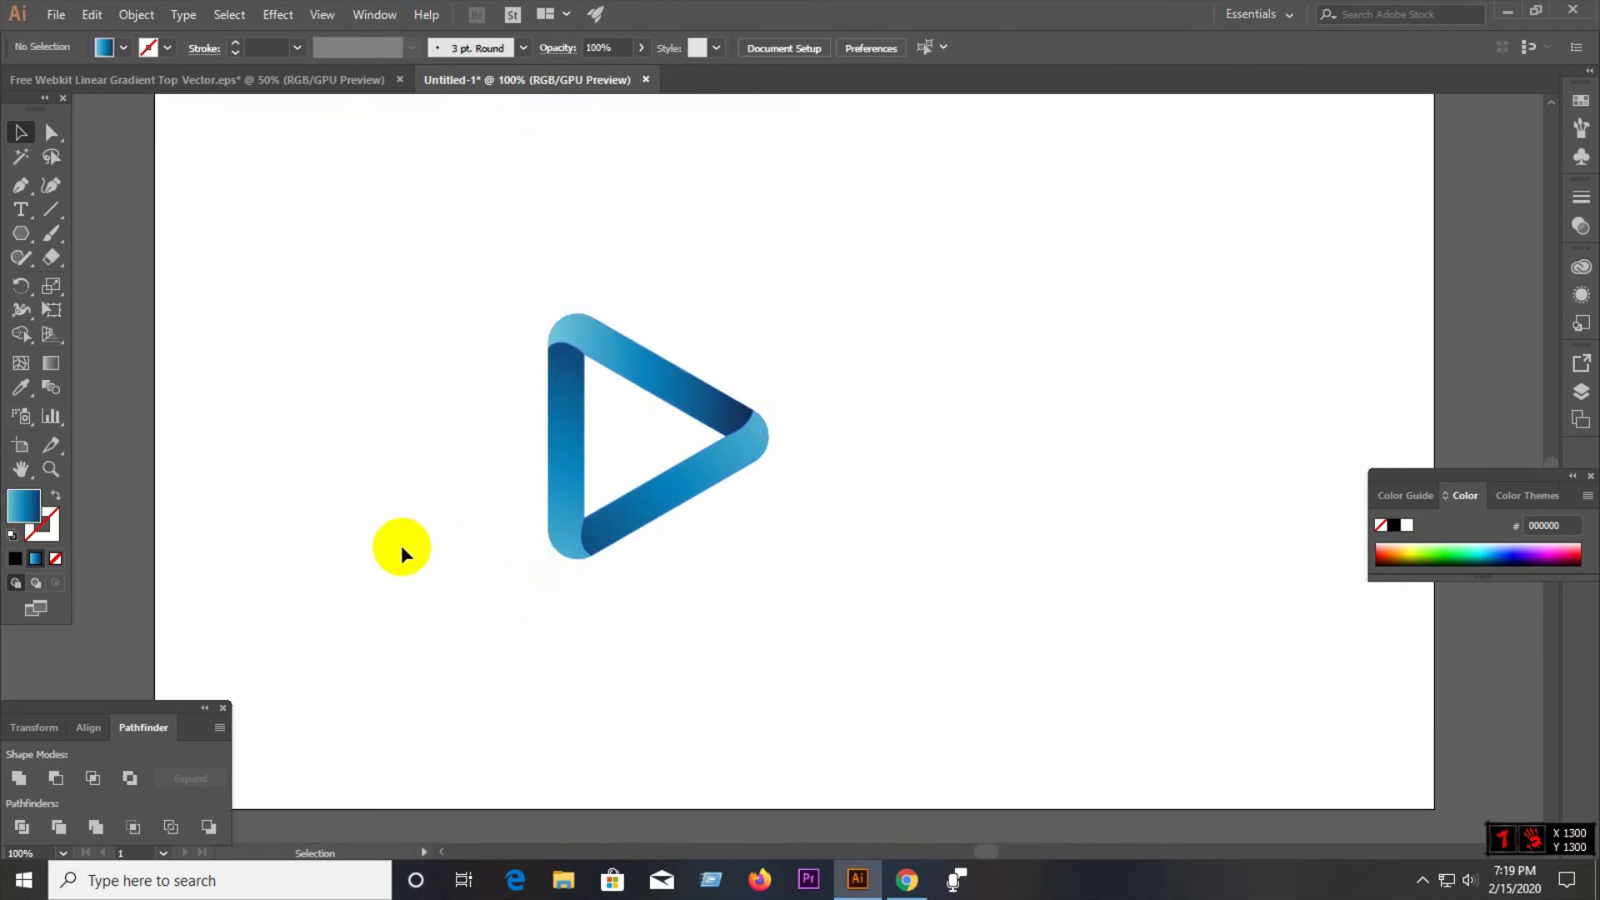
- Move the grouped logo off the artboard to its right side and deselect it
scroll(402, 545, down, 1)
drag(598, 528, 1280, 430)
key(ctrl+shift+a)
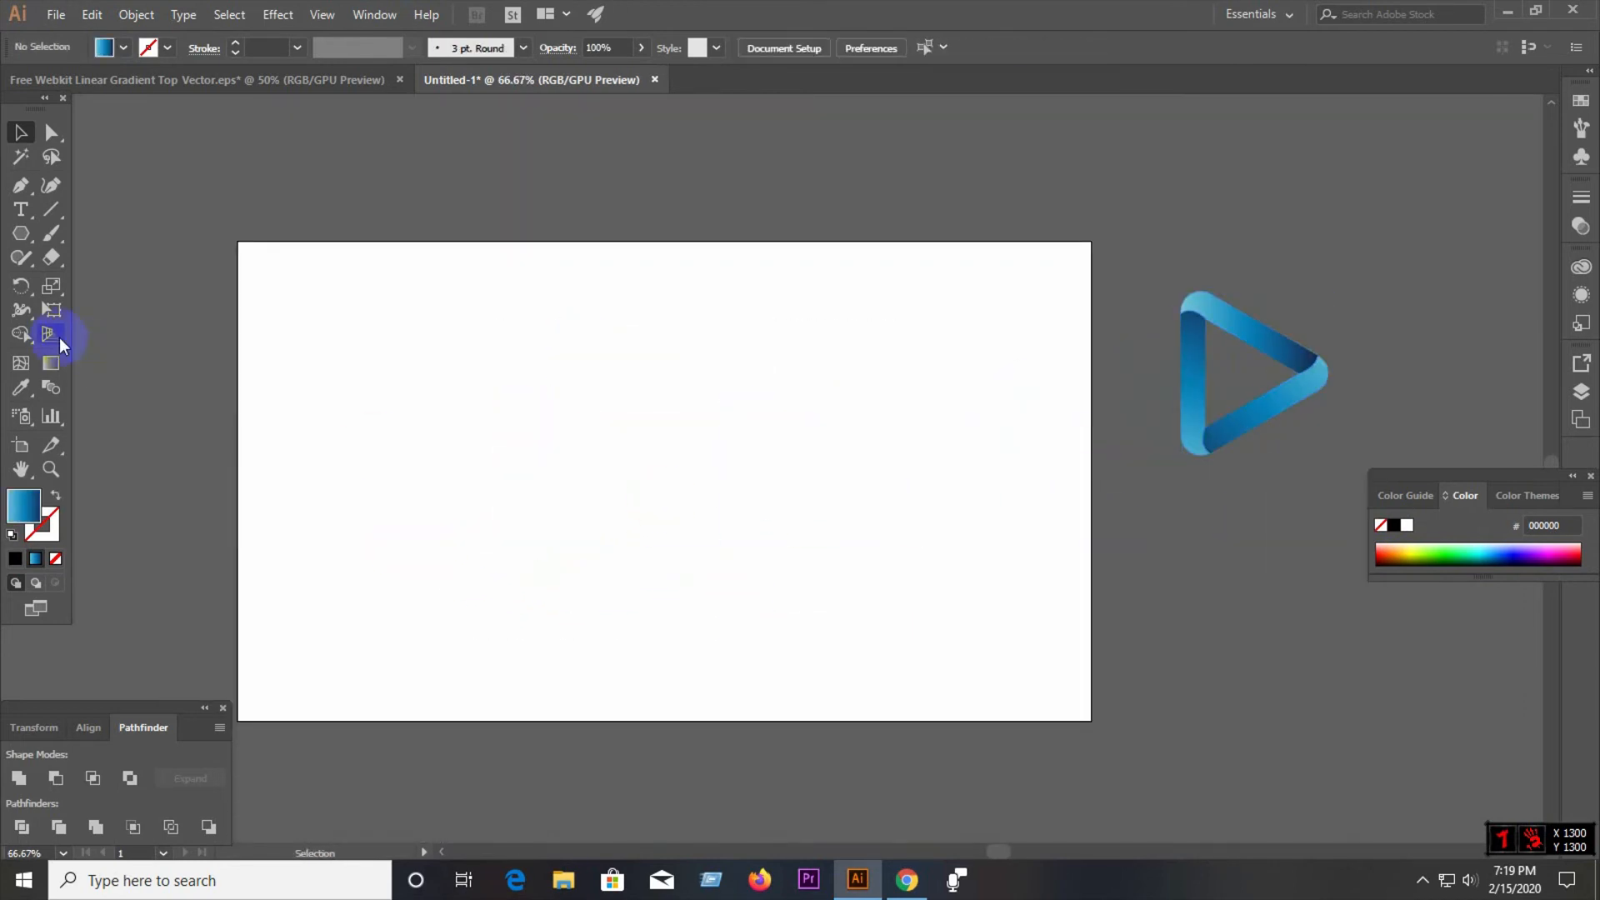
- Draw a background rectangle that covers the whole artboard
drag(21, 242, 1092, 719)
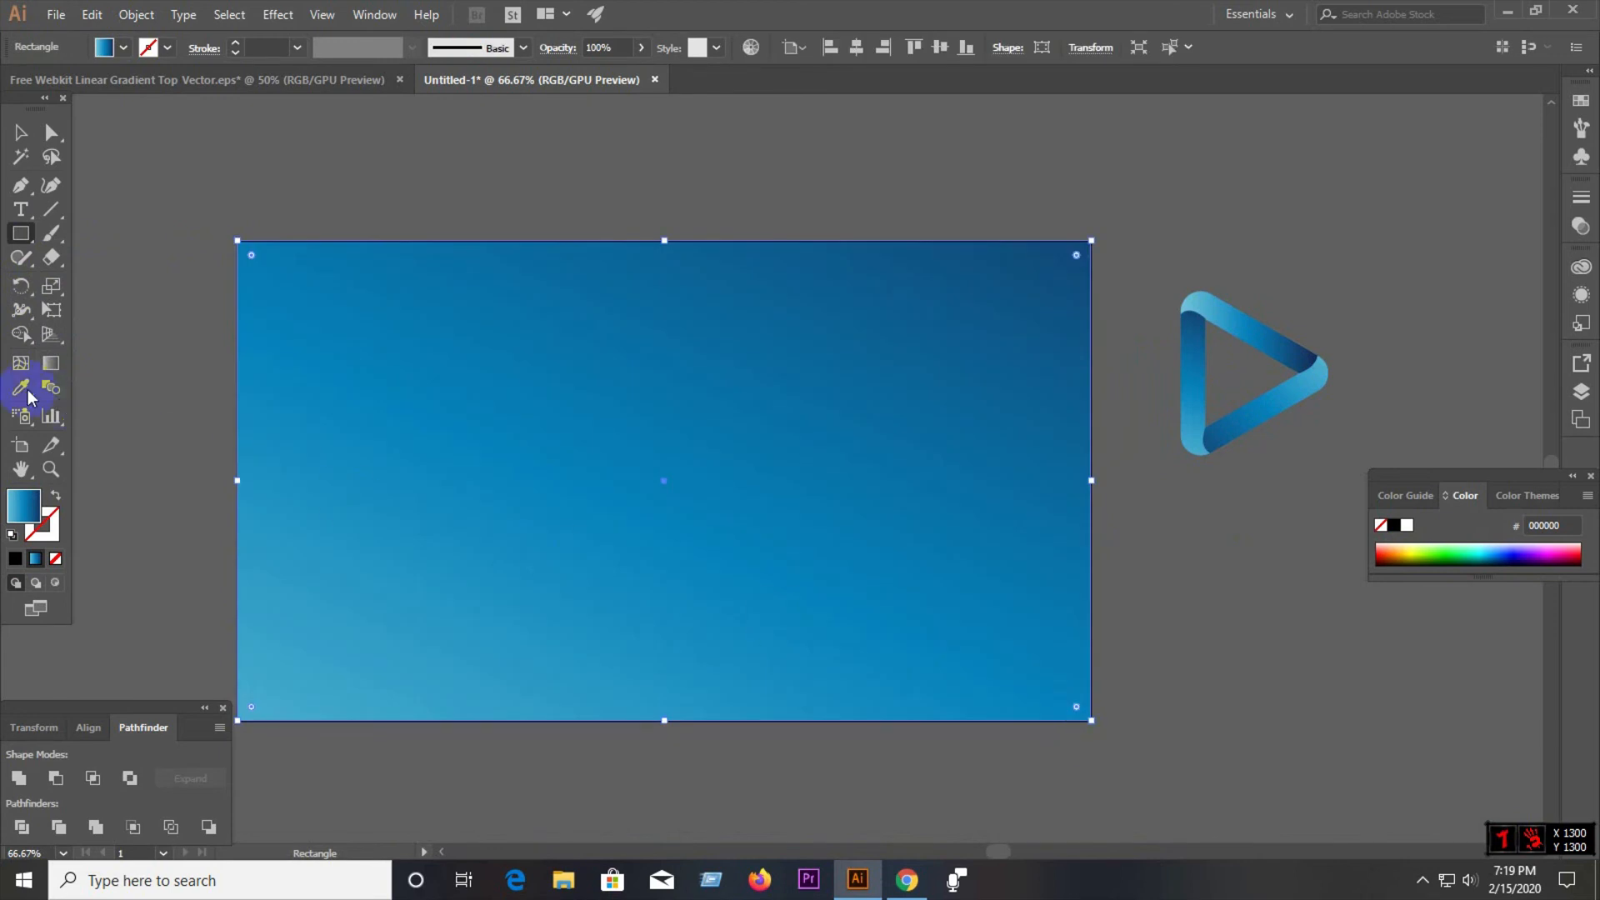
click(21, 133)
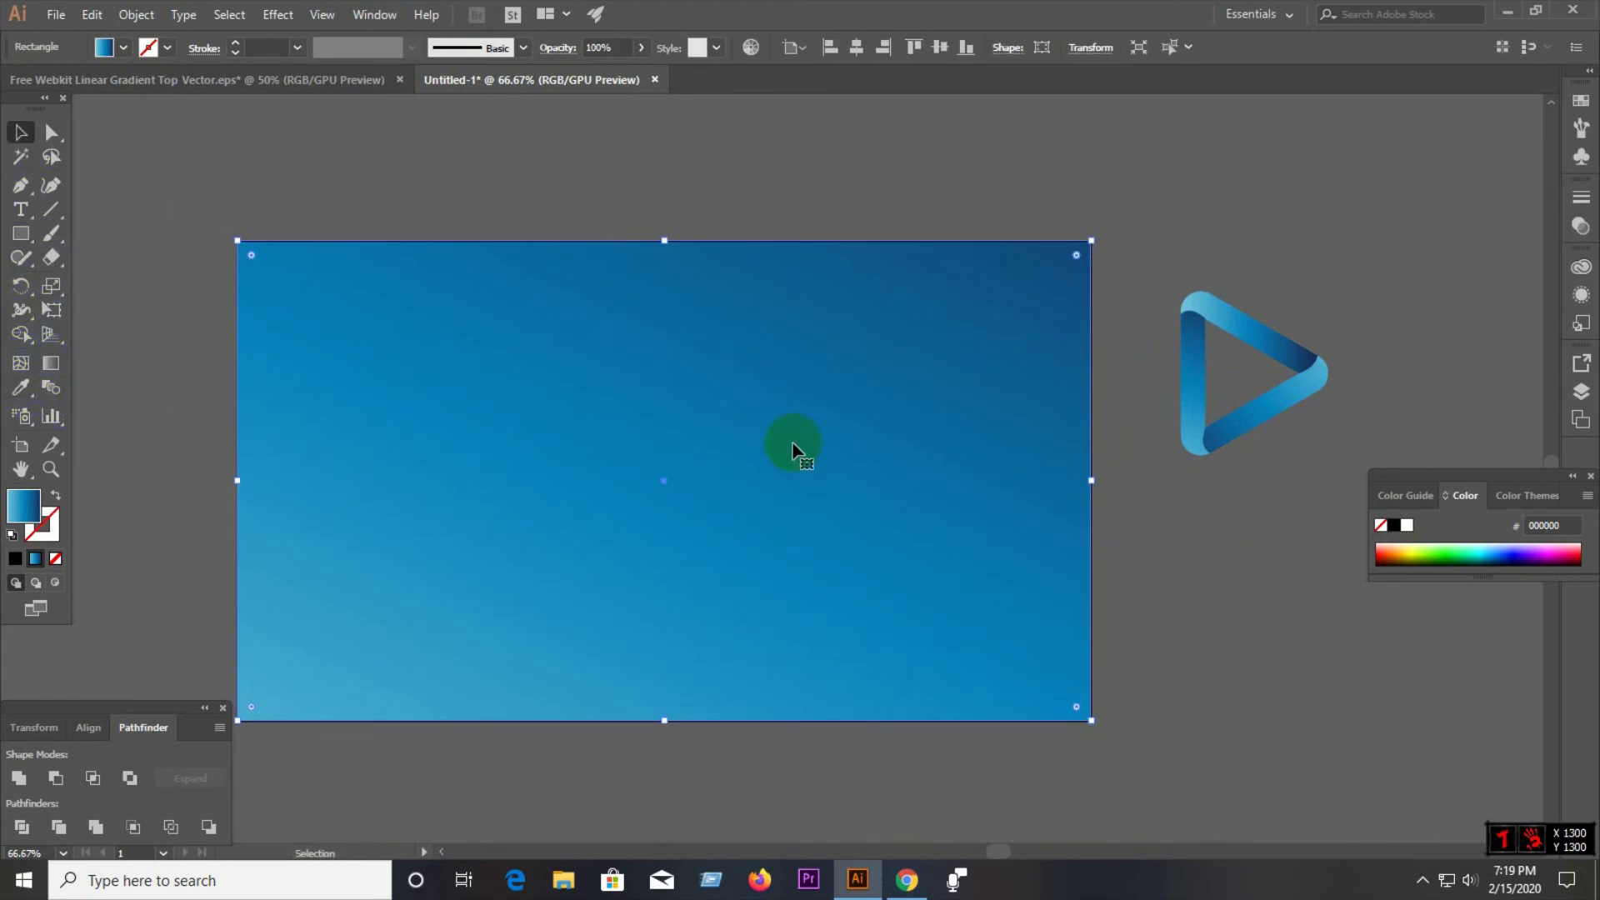
- Shift the middle color stop of the background rectangle's blue gradient toward the dark end, and deselect it
click(56, 362)
scroll(802, 485, down, 3)
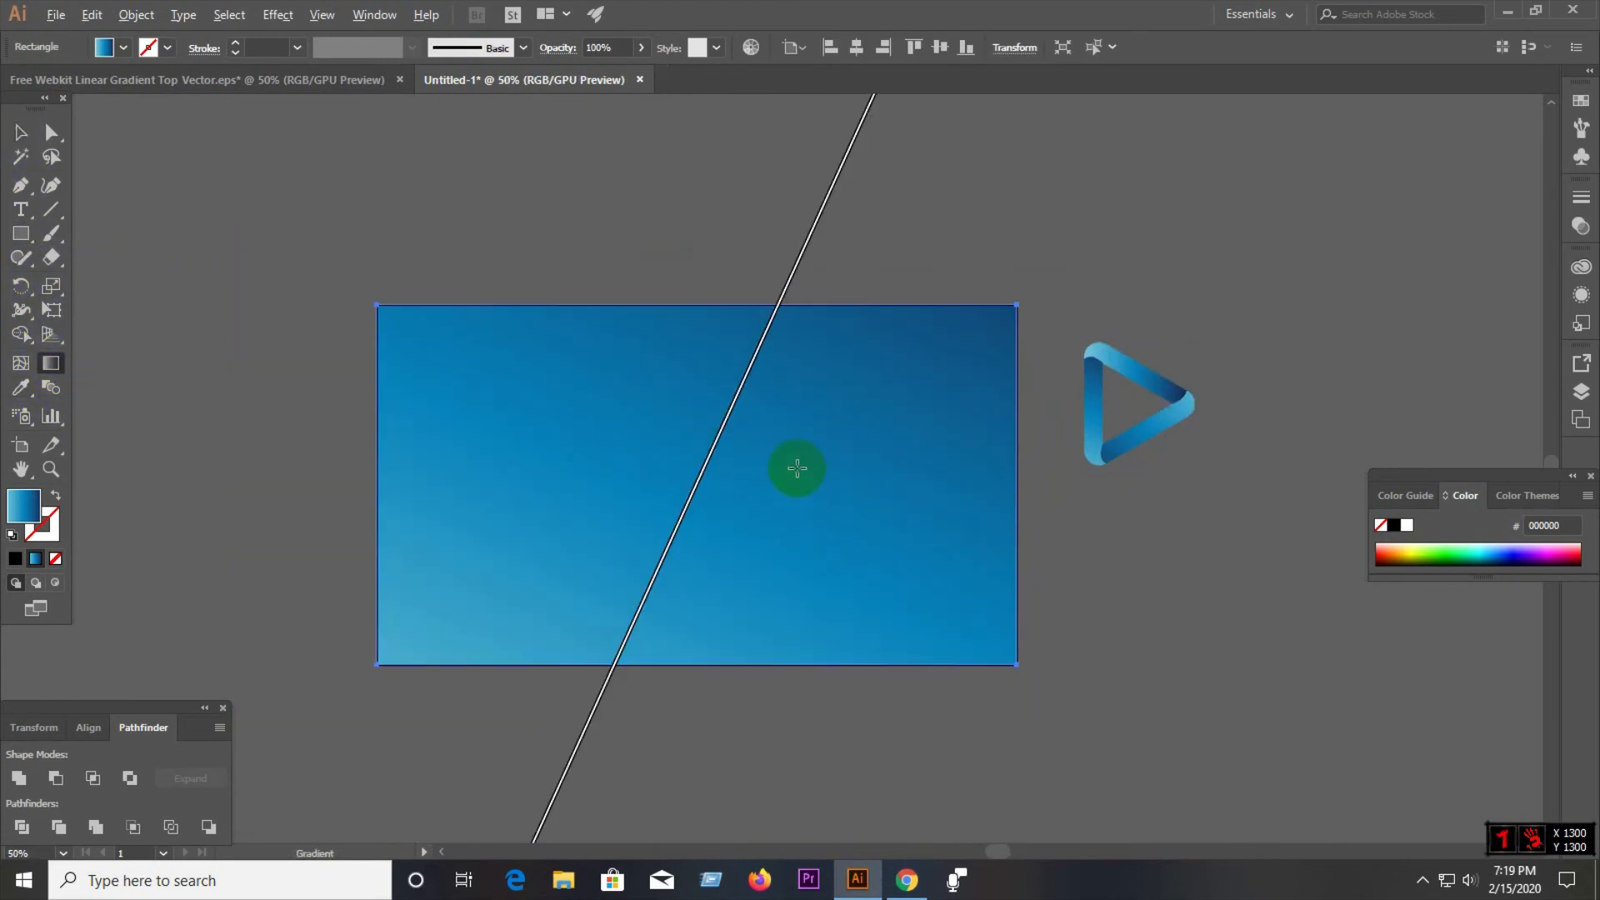
mouse_move(664, 651)
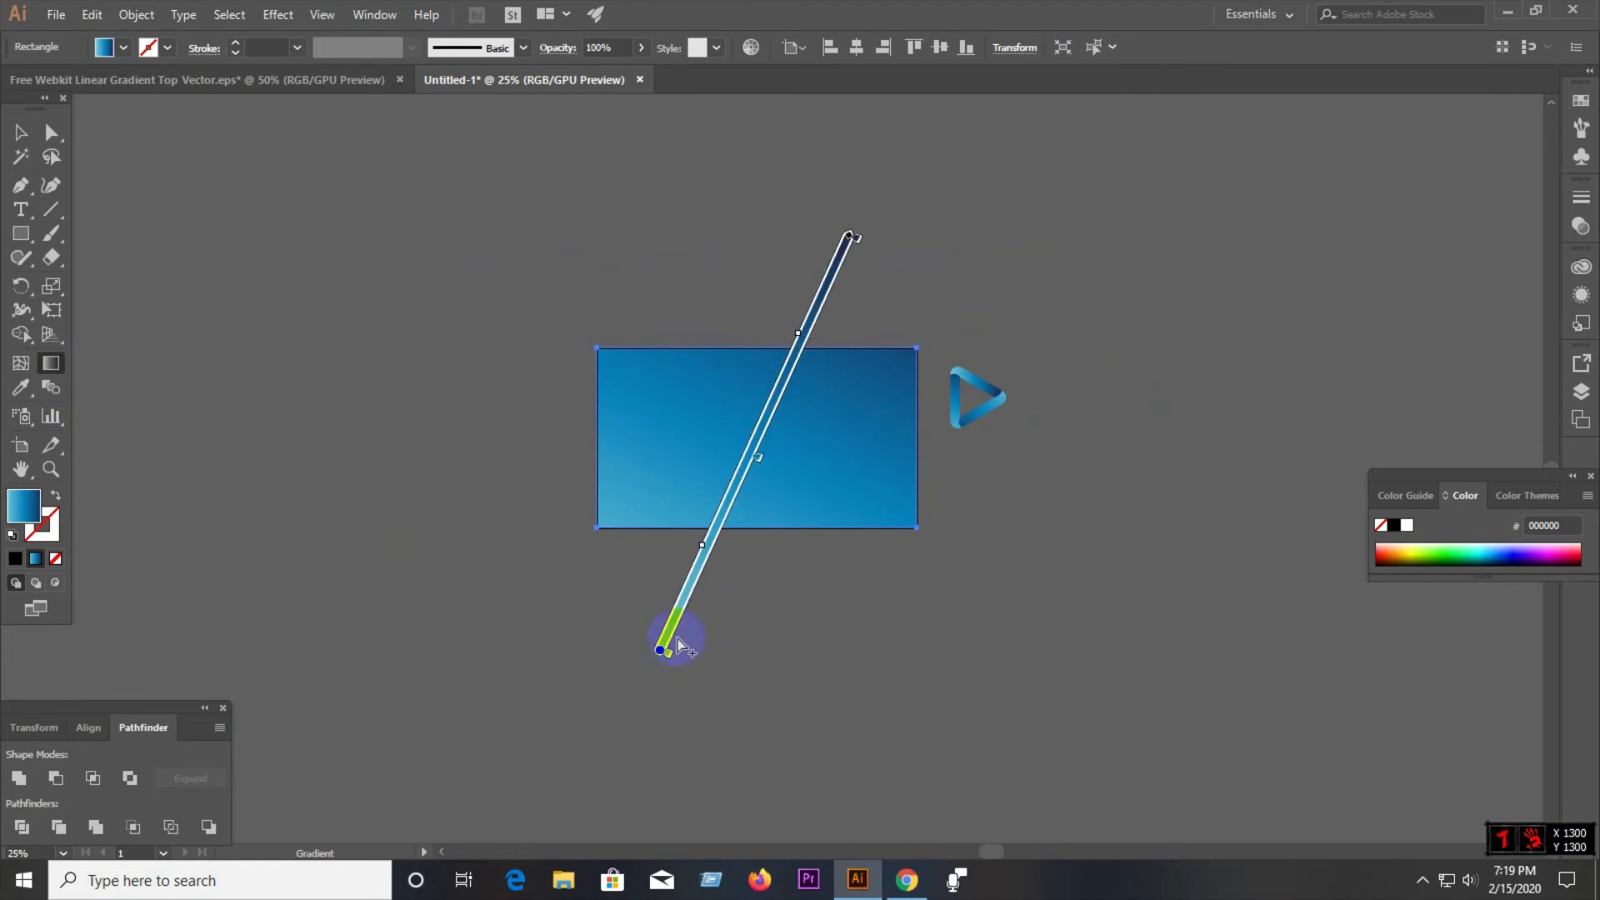
drag(767, 448, 782, 403)
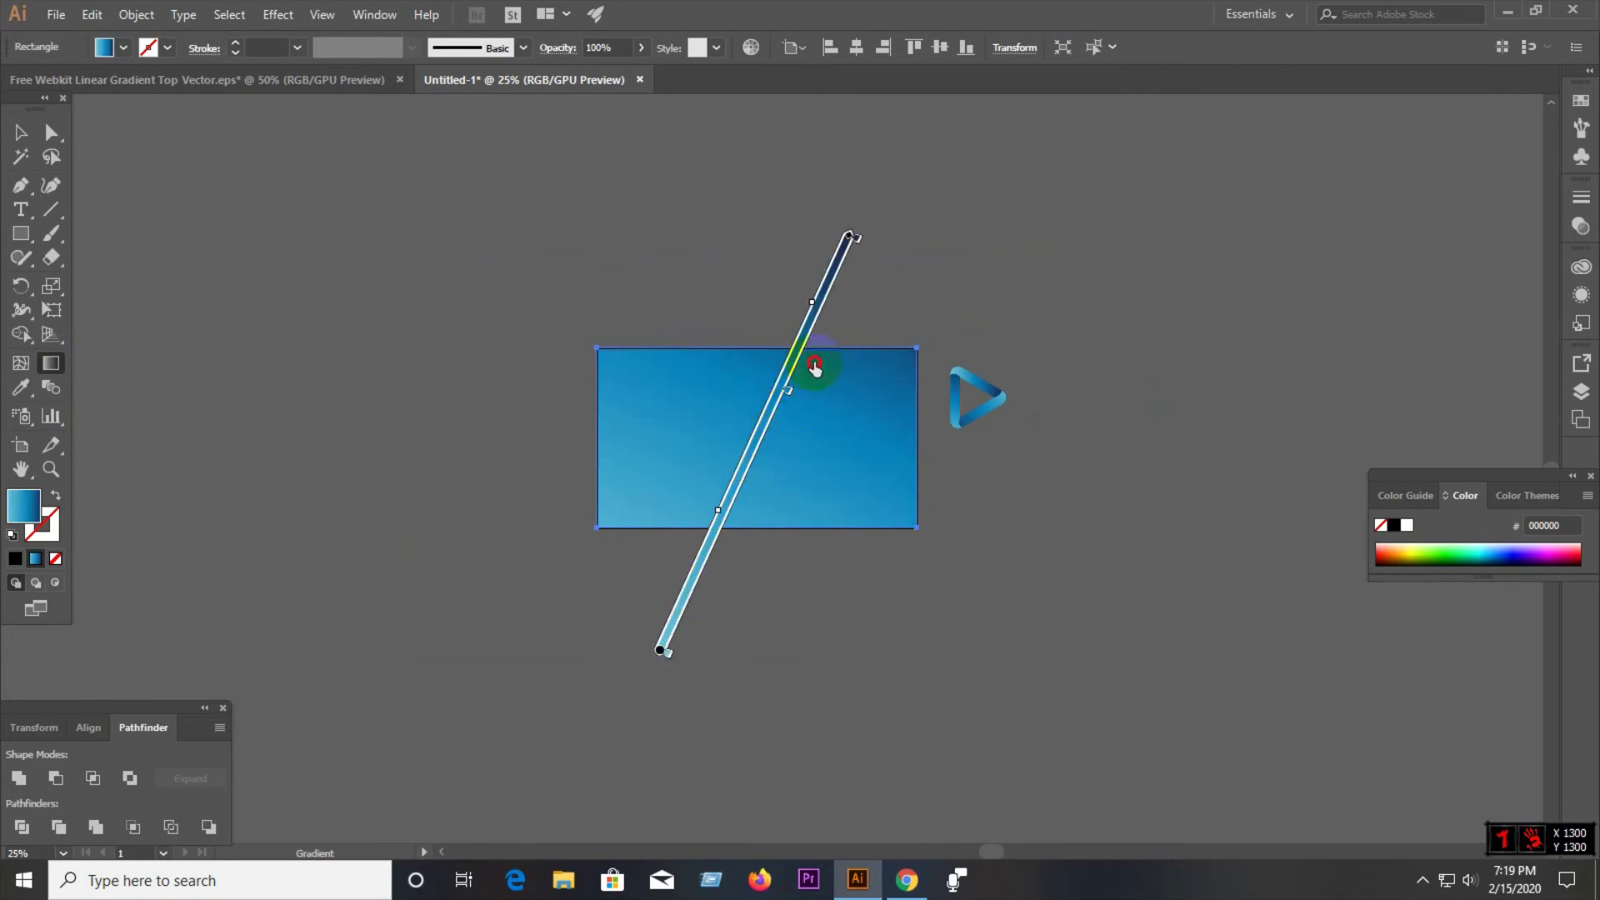
click(26, 132)
click(622, 246)
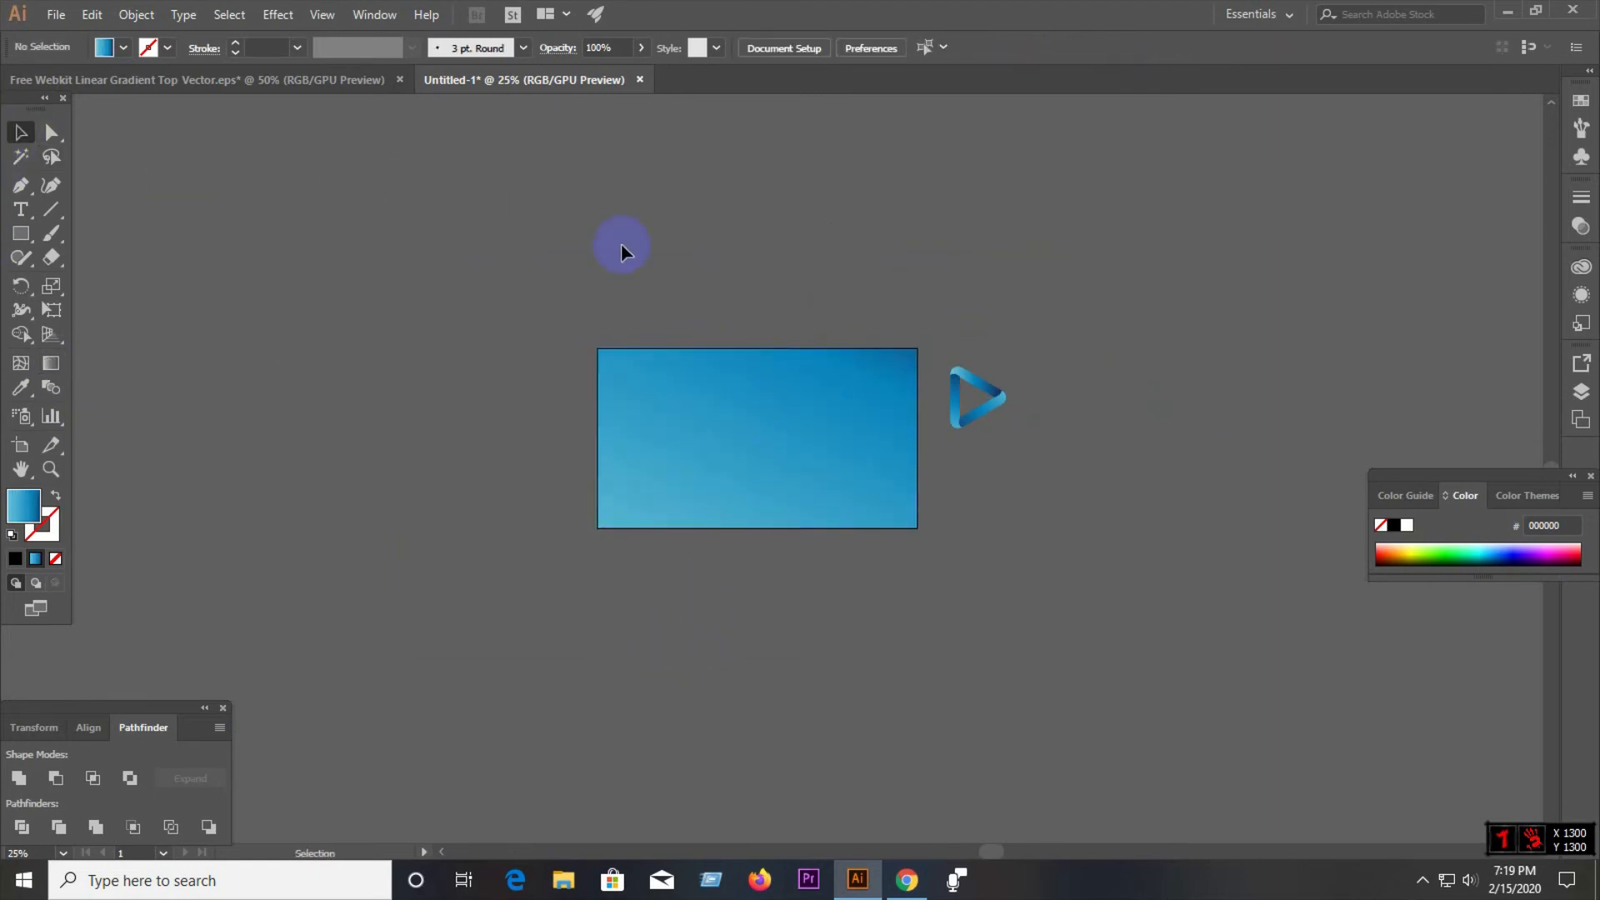
- Remove the background rectangle's blue gradient fill
click(733, 449)
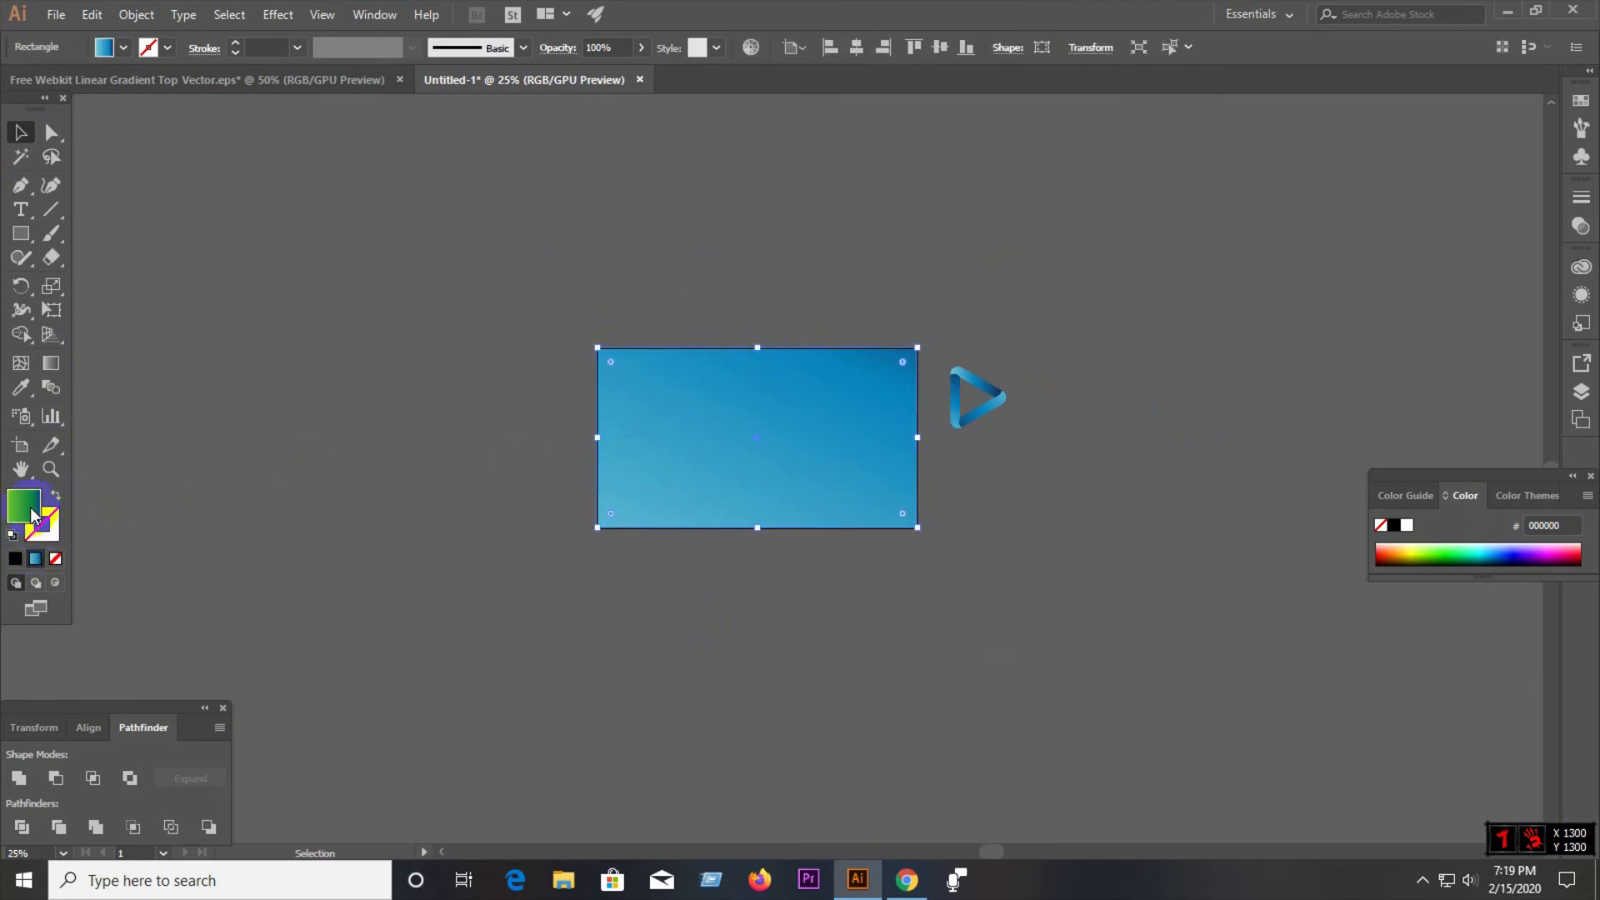
click(58, 561)
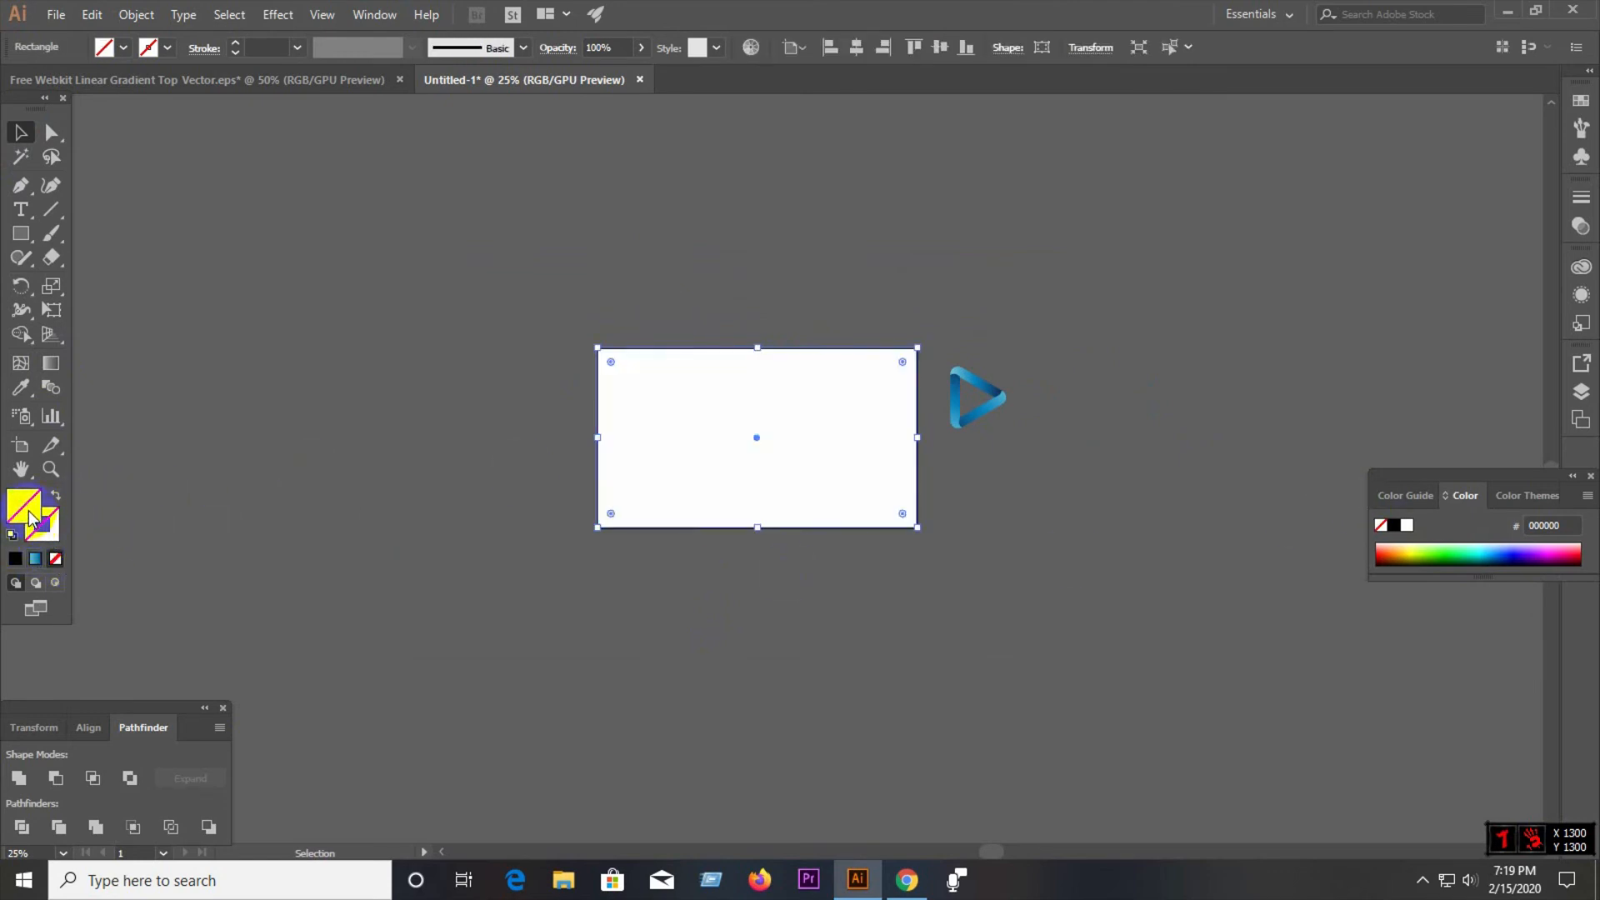
click(698, 456)
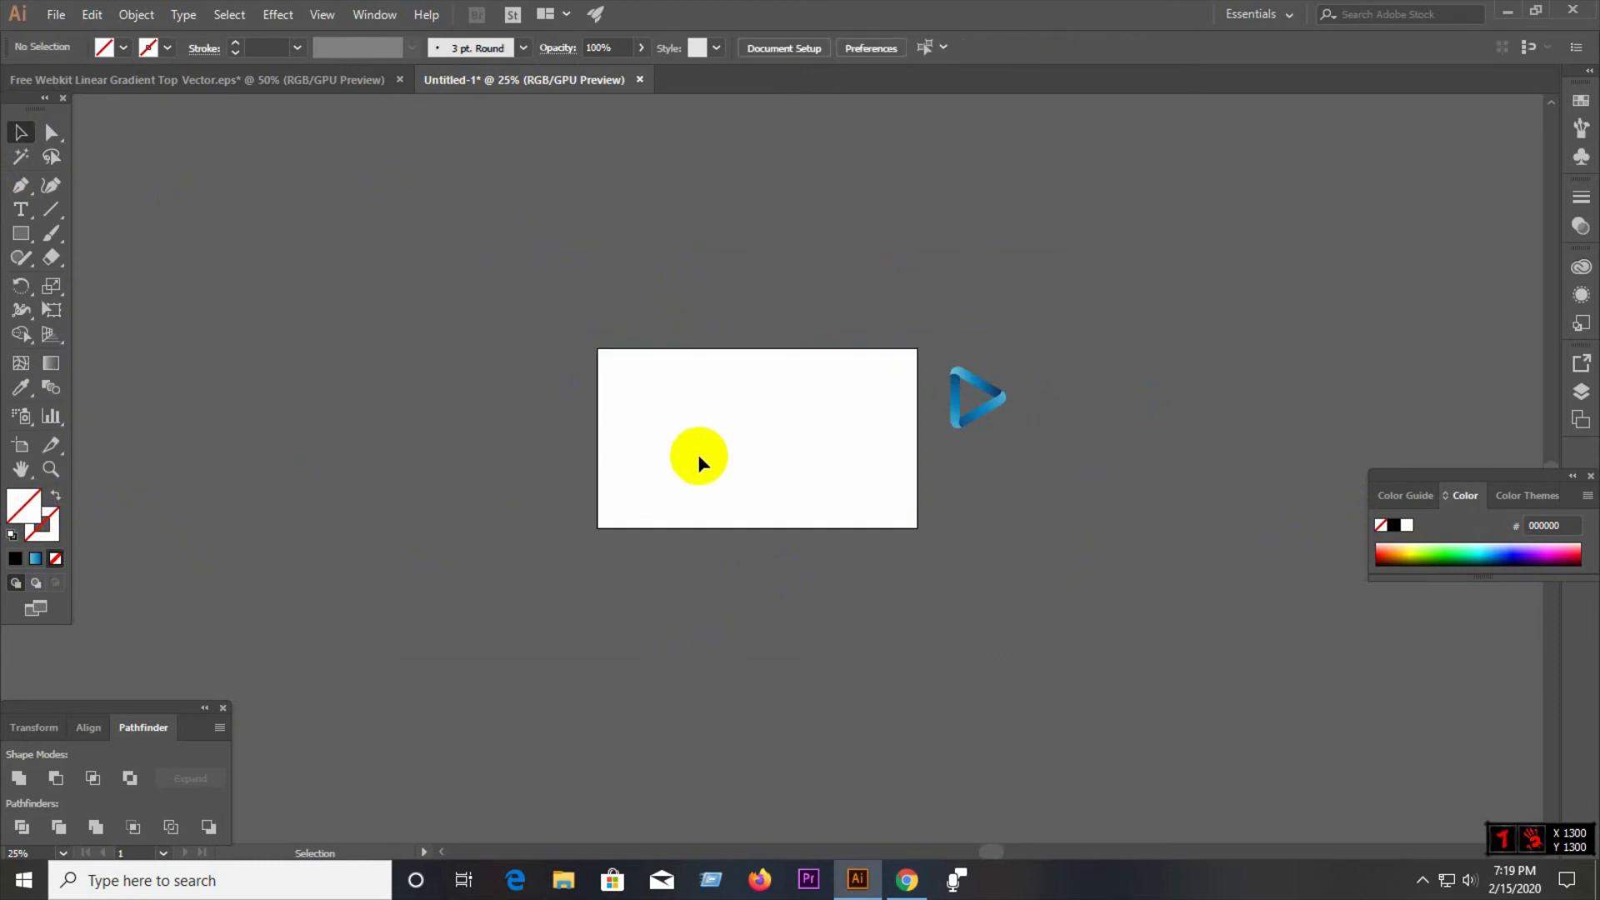
- Fill the background rectangle with a white-to-black gradient and set its type to Radial
click(35, 558)
click(773, 471)
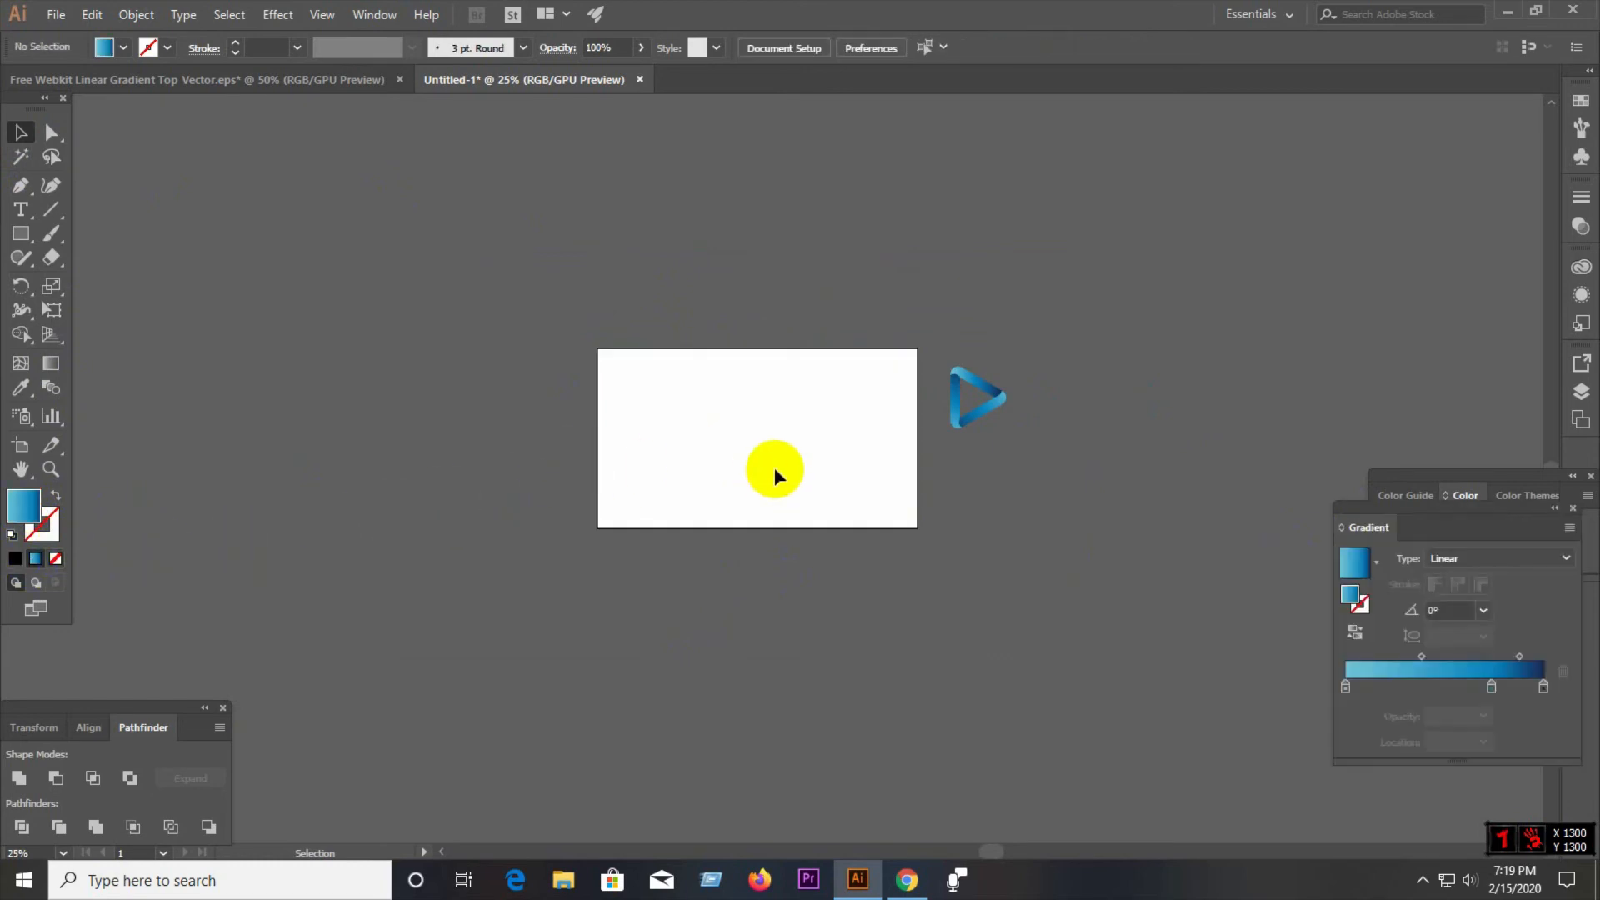
click(683, 462)
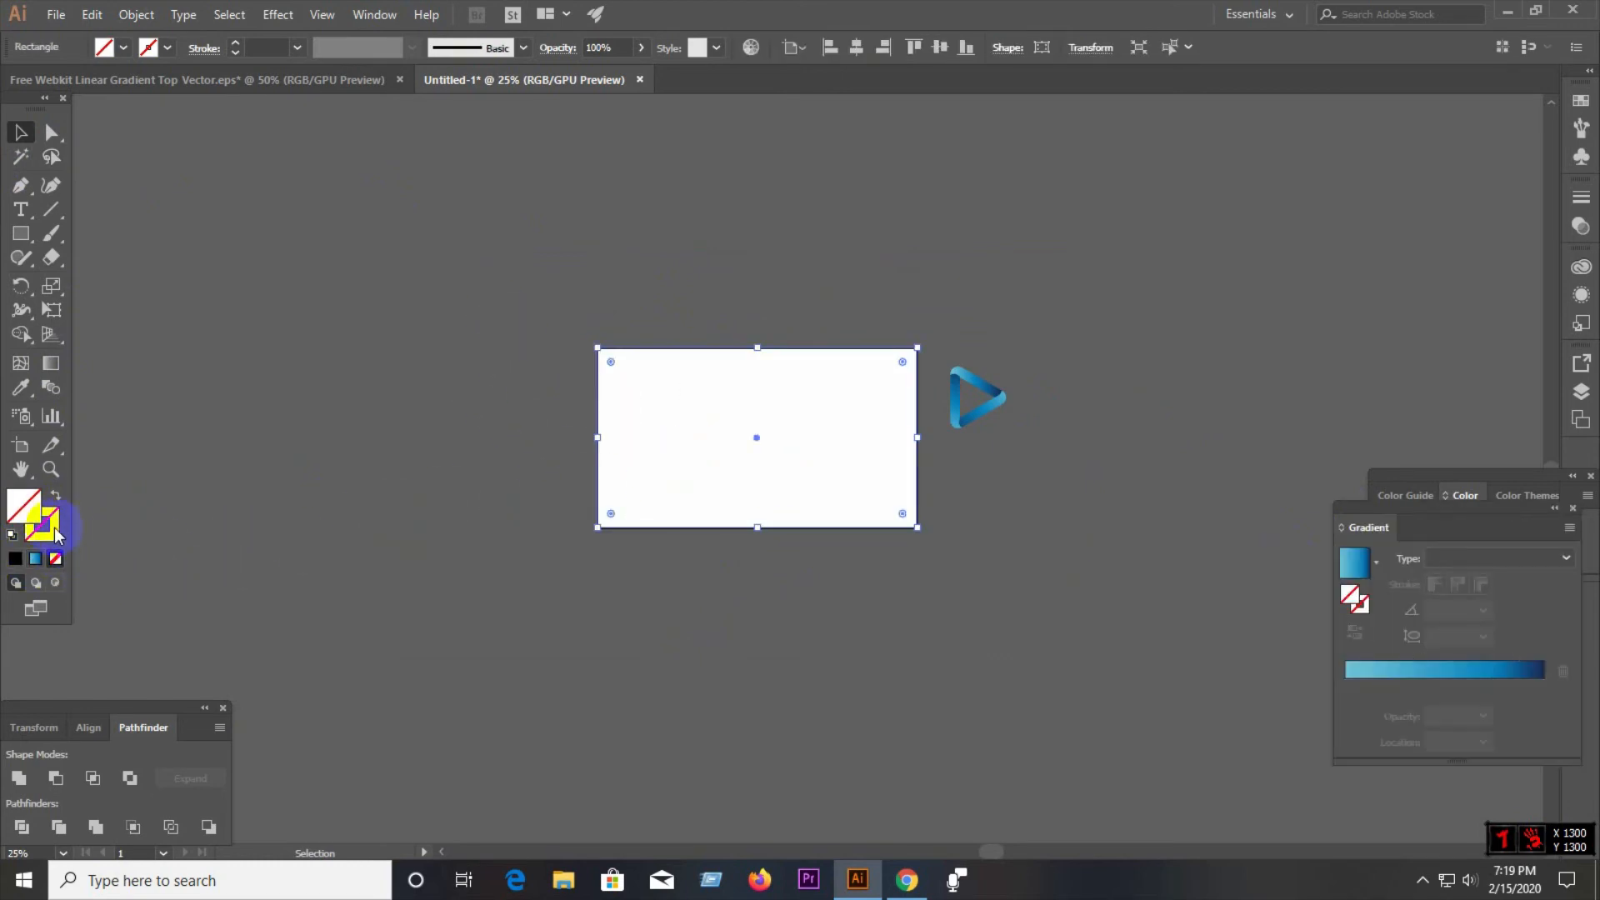
click(1379, 563)
click(1237, 601)
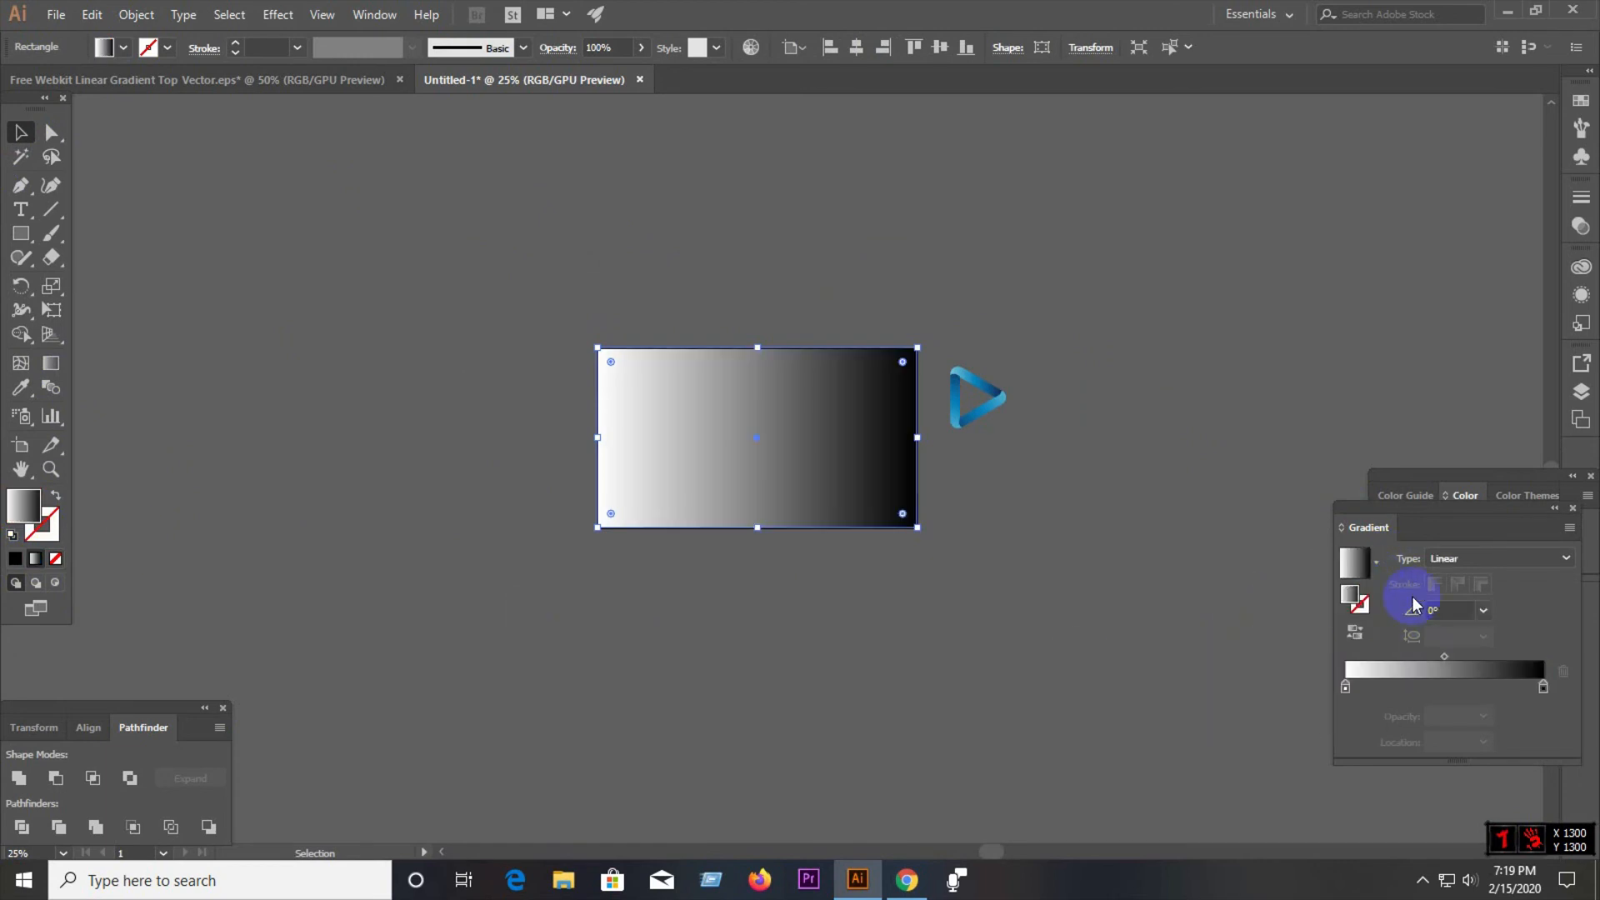
click(1475, 559)
click(1462, 599)
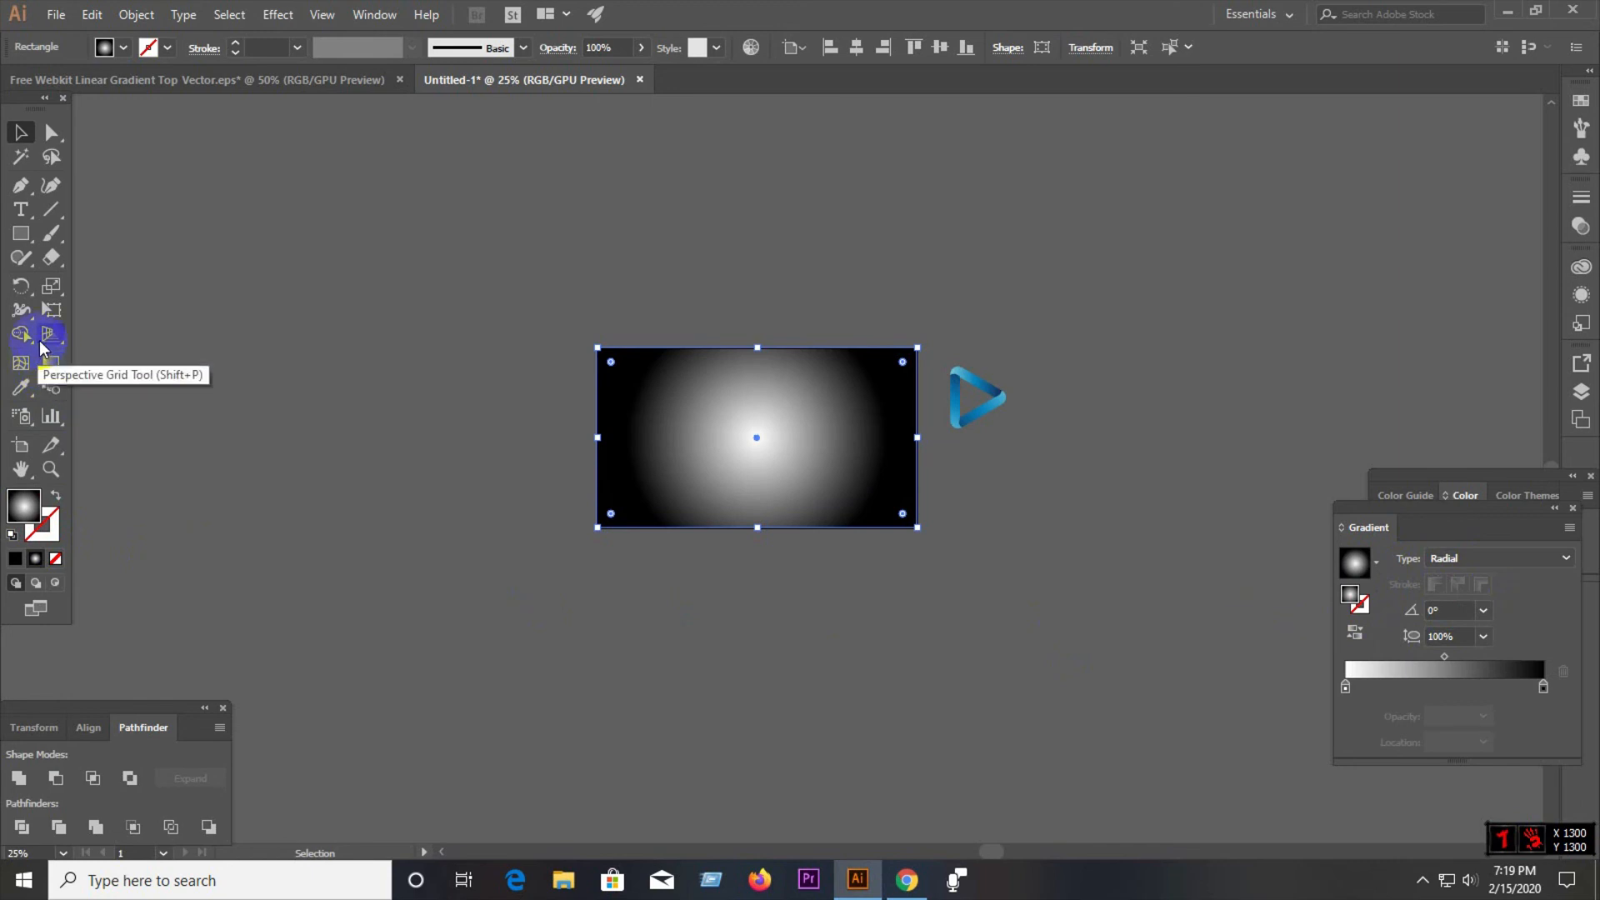
- Extend the background's radial gradient far beyond the rectangle's right edge so its outer areas are light gray
click(50, 364)
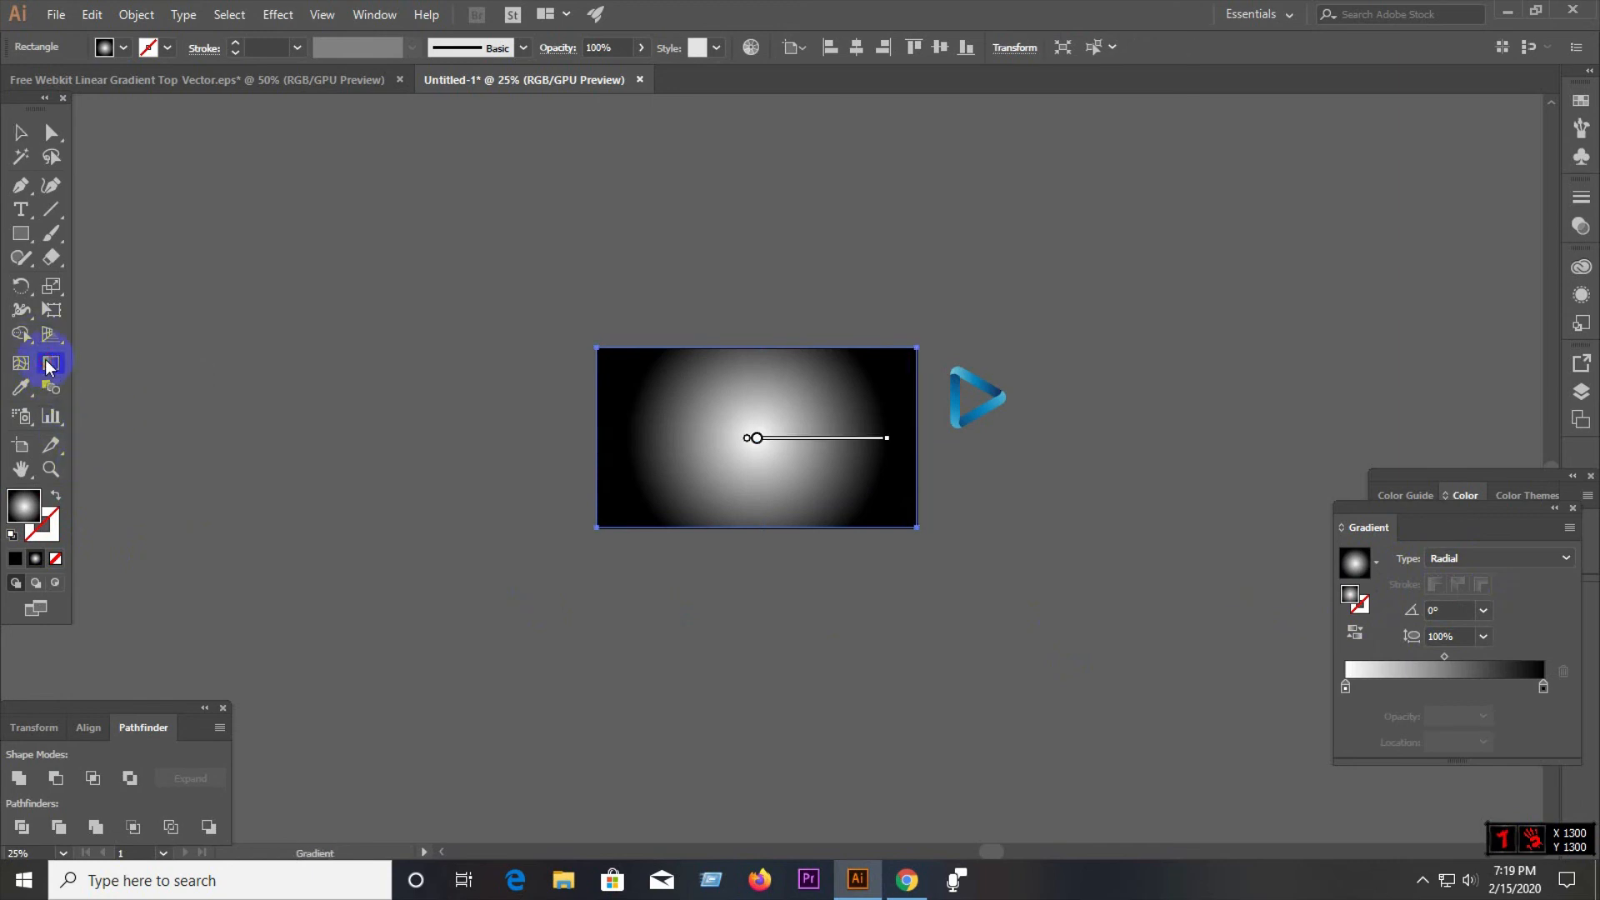
scroll(908, 438, up, 3)
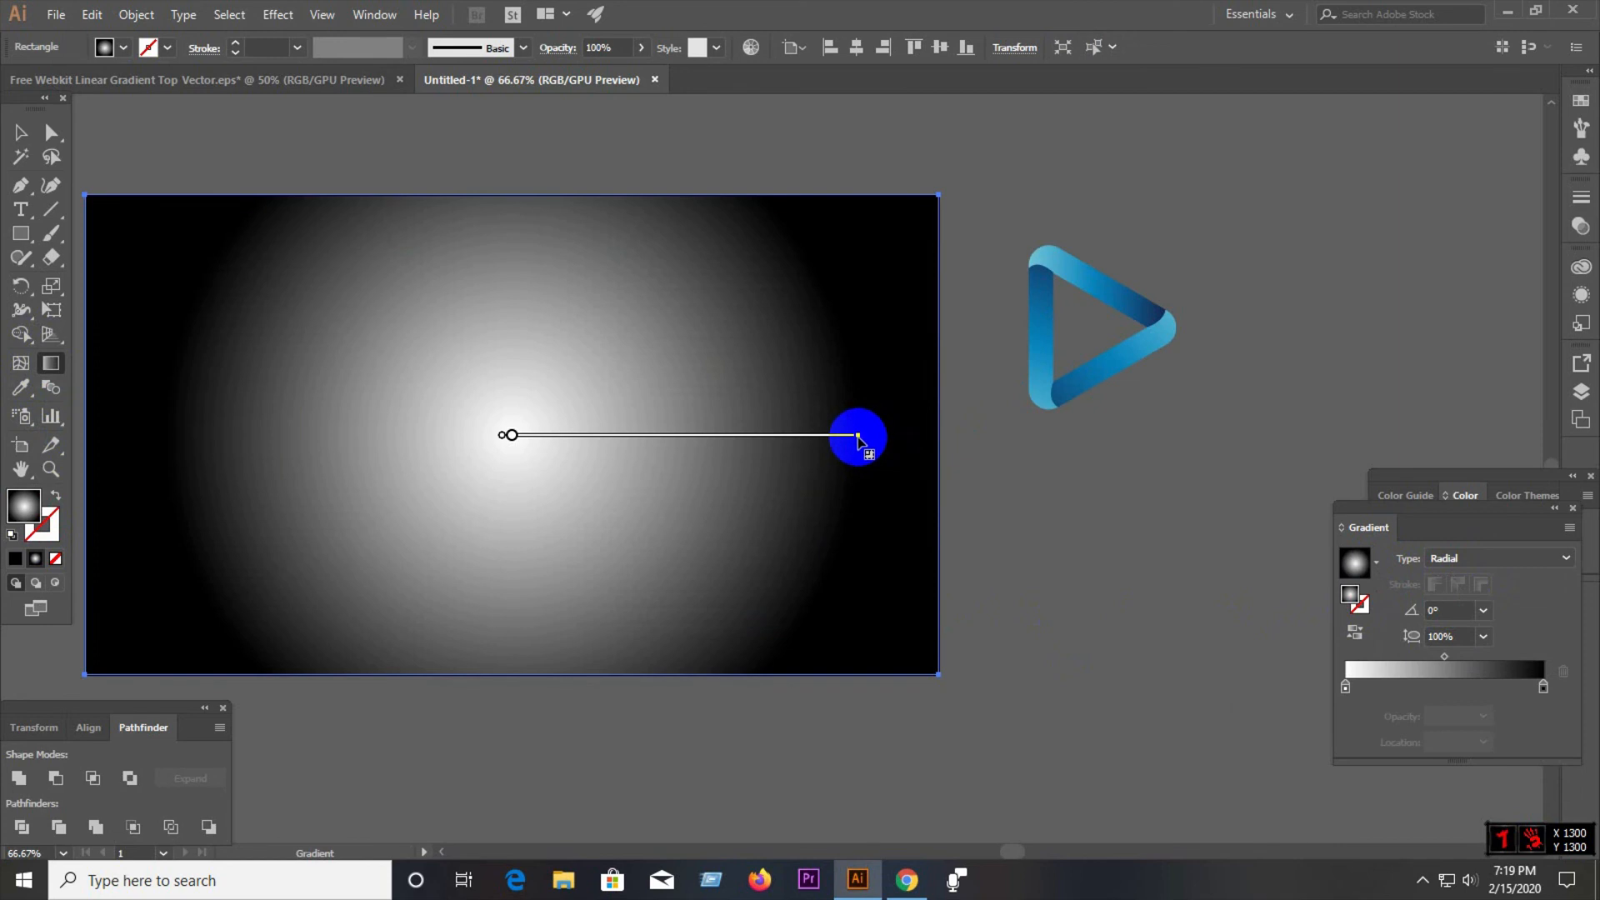
drag(858, 435, 1334, 435)
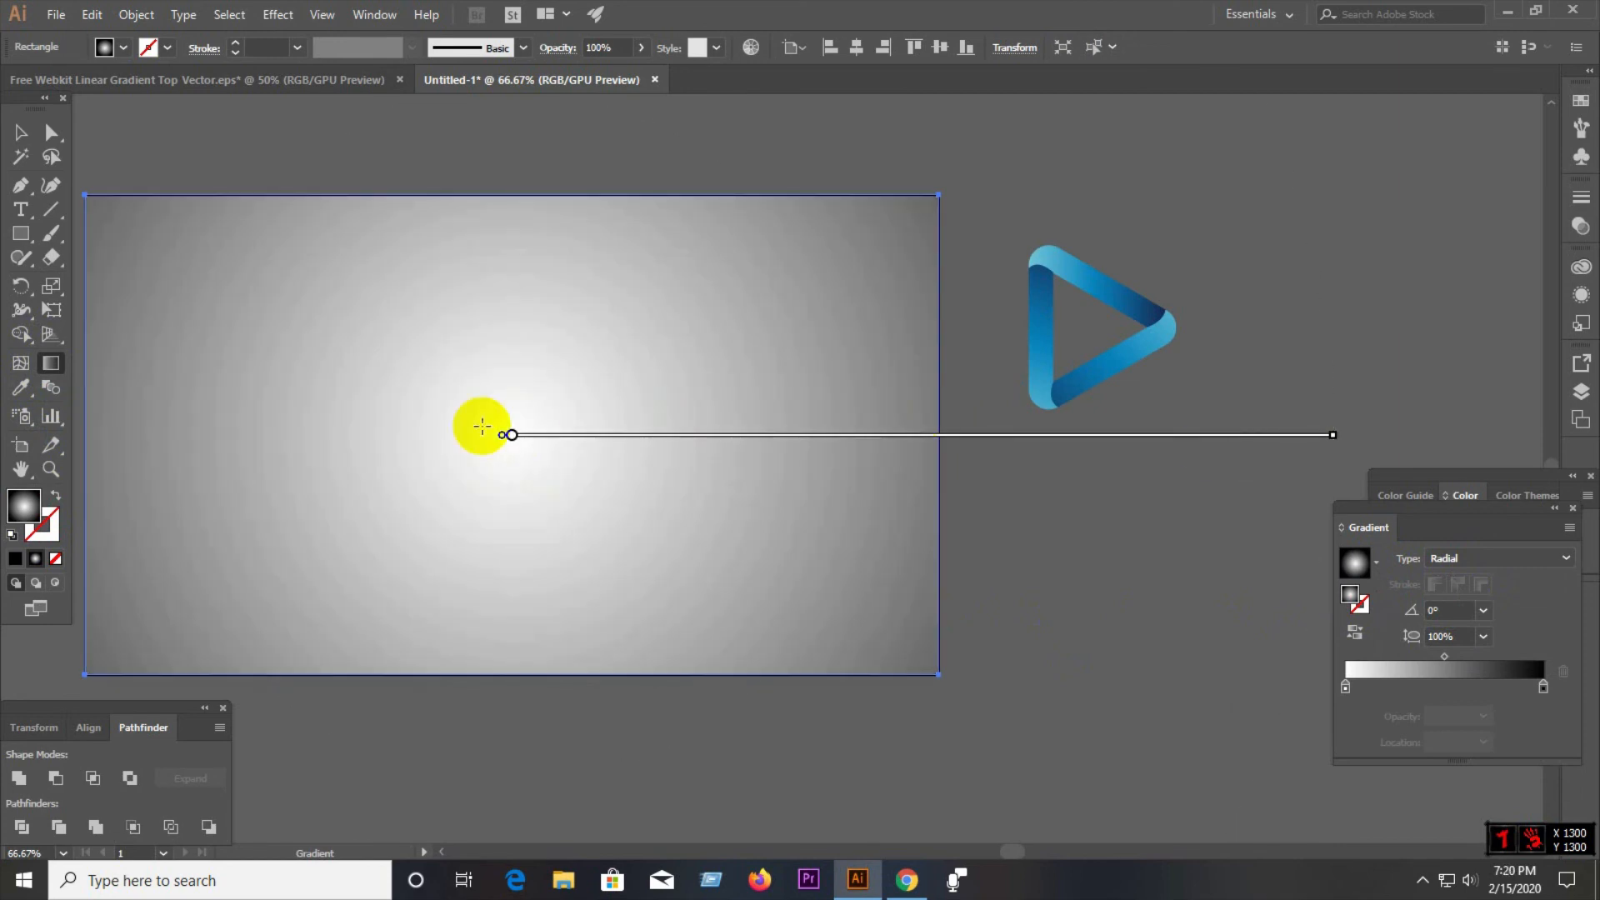
scroll(482, 426, down, 2)
drag(899, 434, 1061, 436)
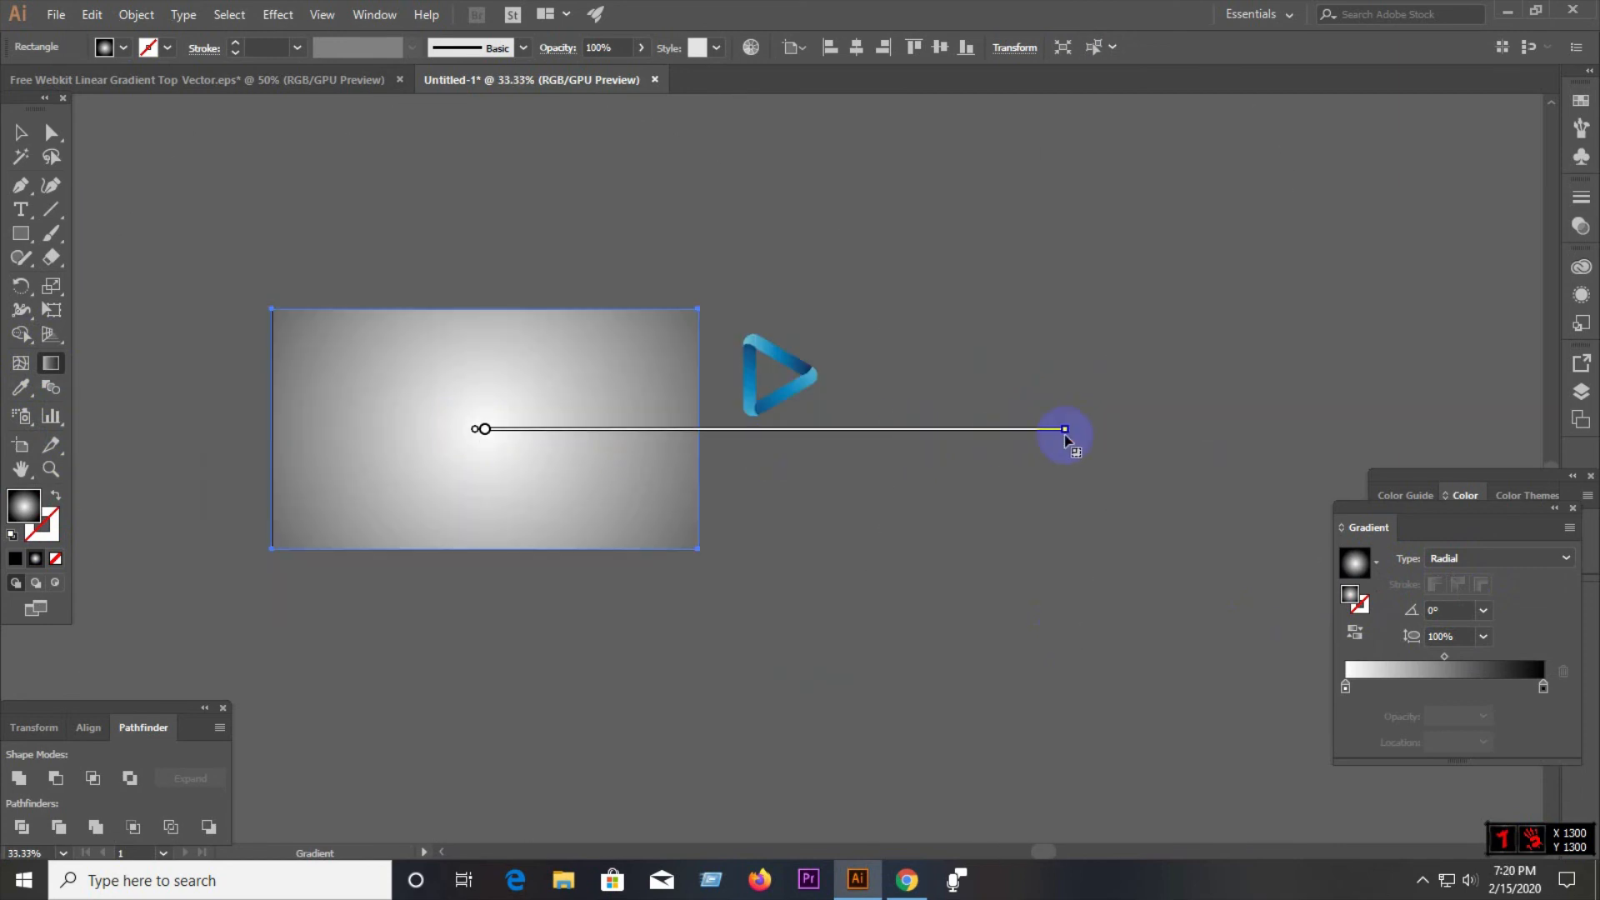
click(21, 132)
click(413, 228)
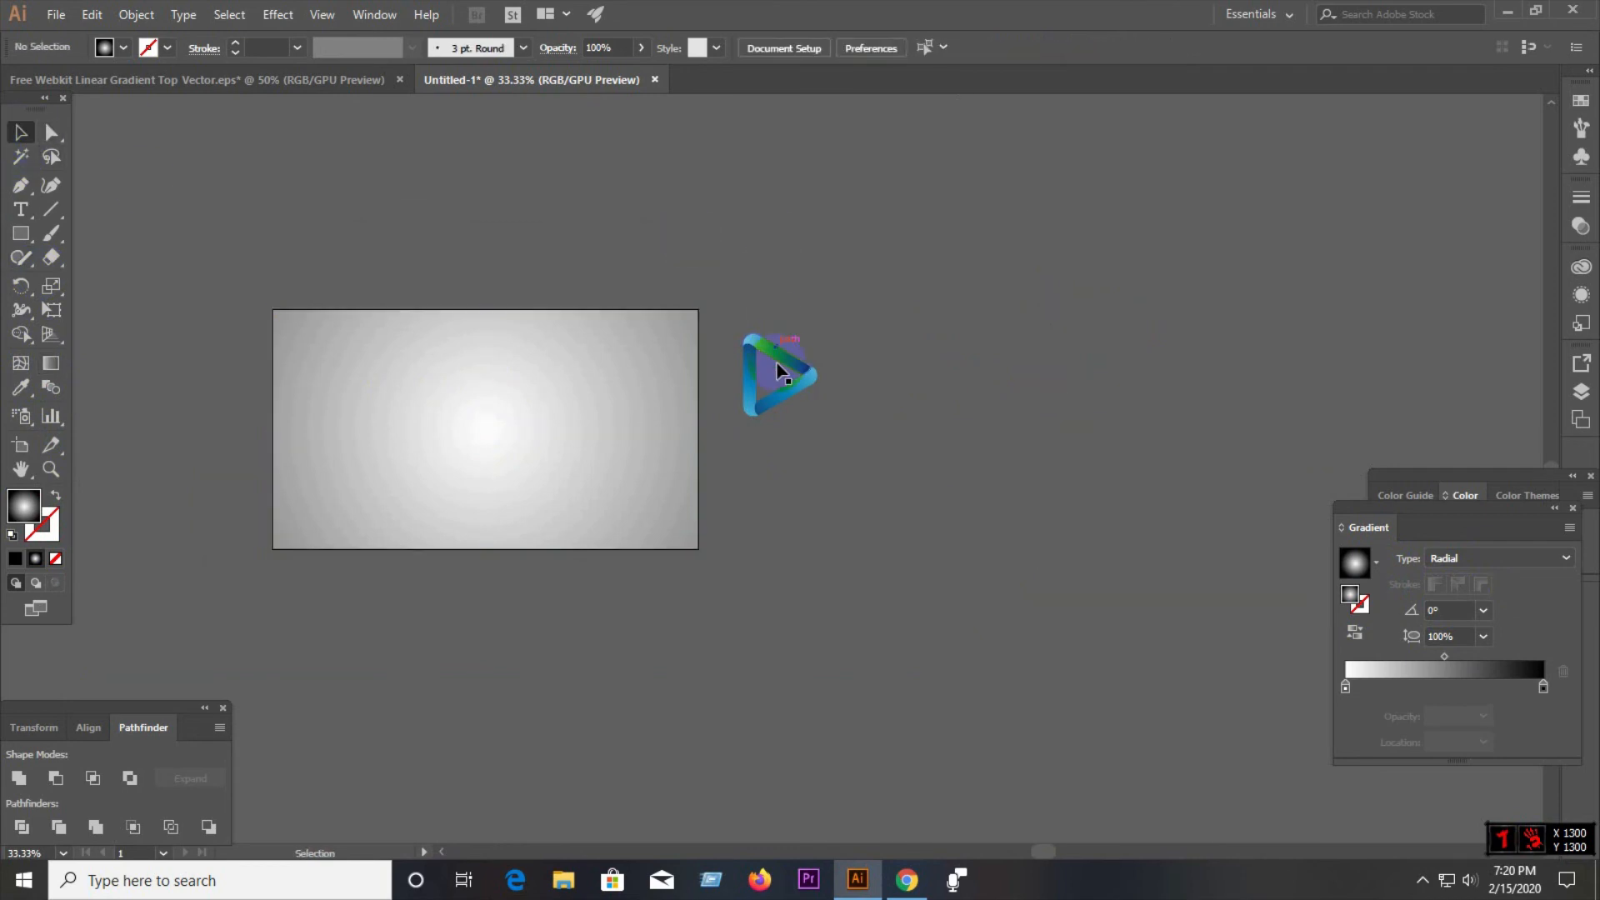
- Set the background gradient's radius moderately beyond the rectangle, with the white stop slightly outward and the midpoint slightly inward, and deselect it
click(408, 439)
click(52, 373)
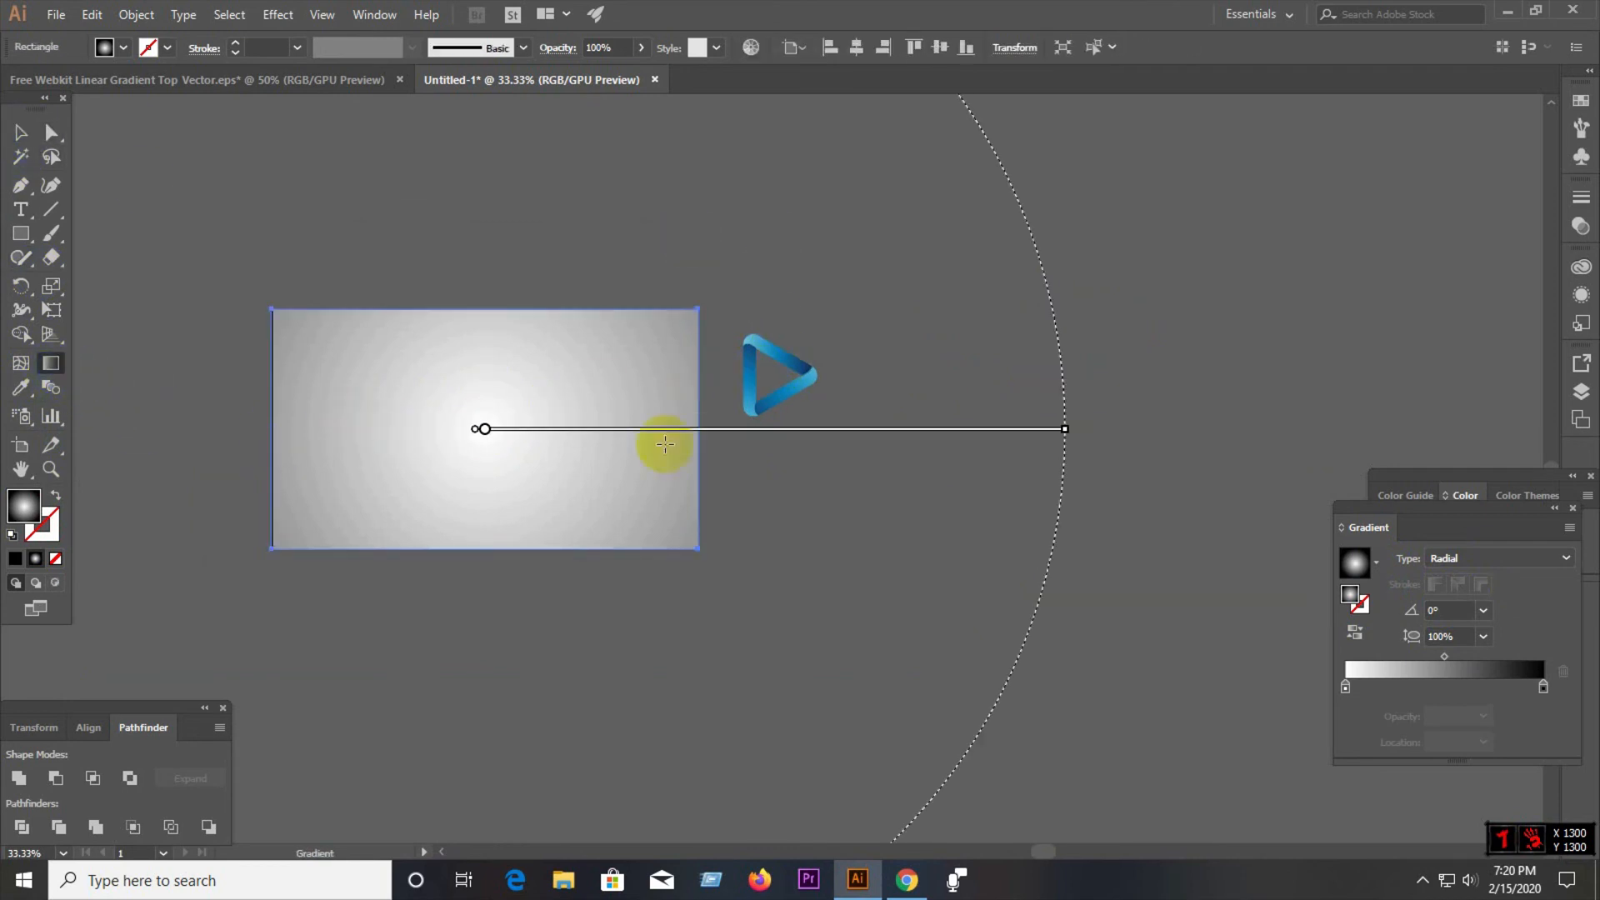
drag(1065, 432, 973, 432)
drag(485, 435, 522, 438)
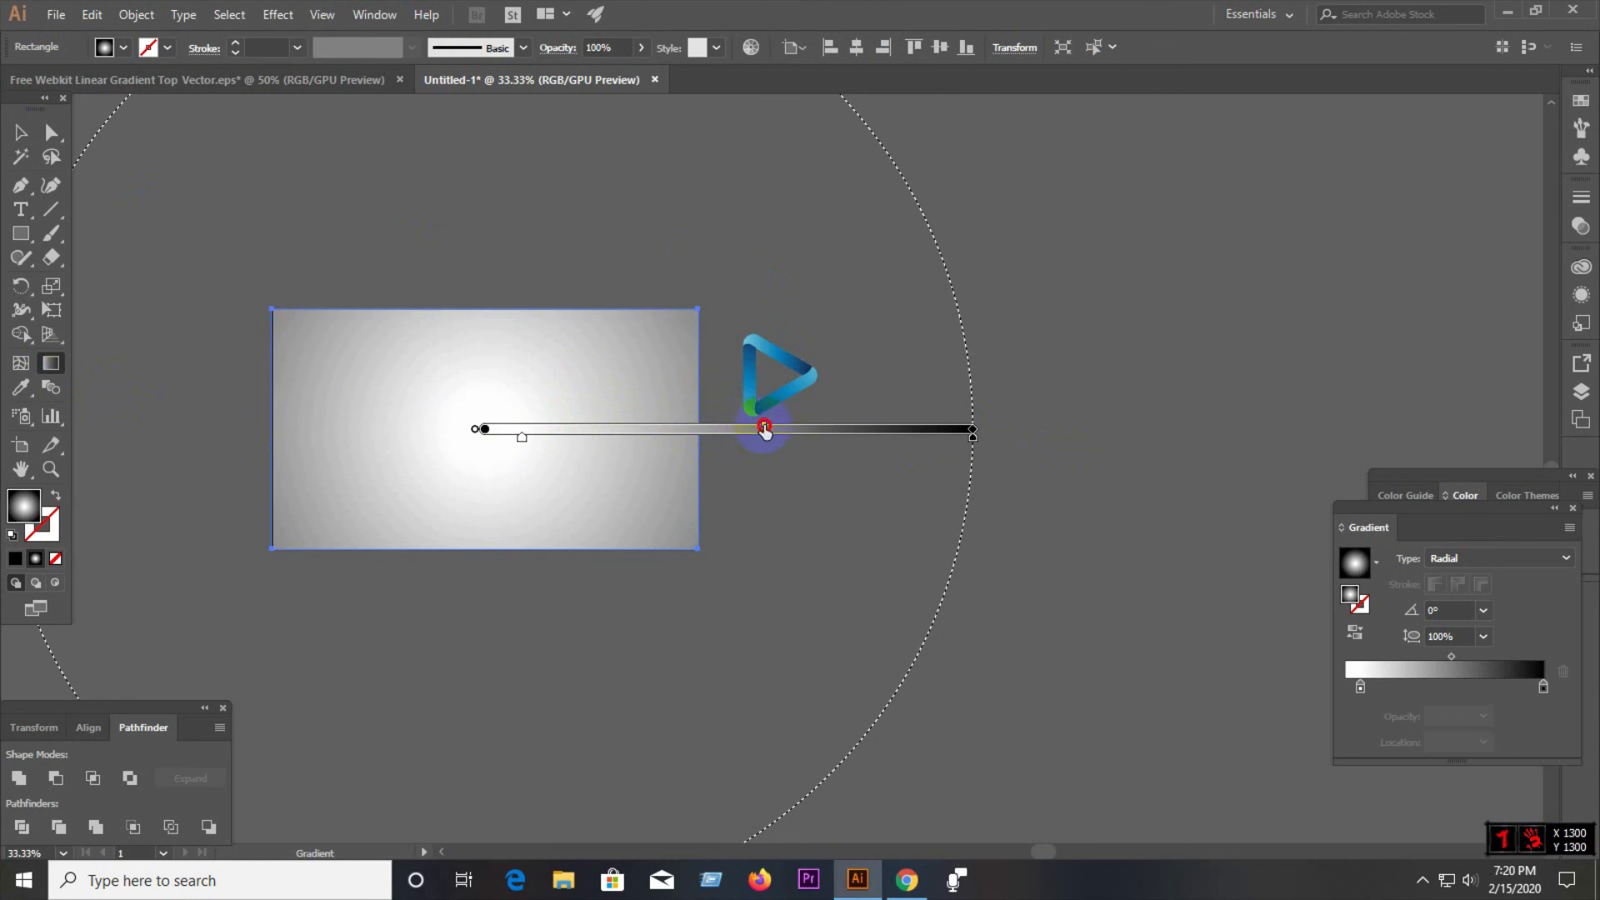
drag(764, 427, 762, 428)
drag(522, 437, 506, 438)
drag(757, 428, 726, 430)
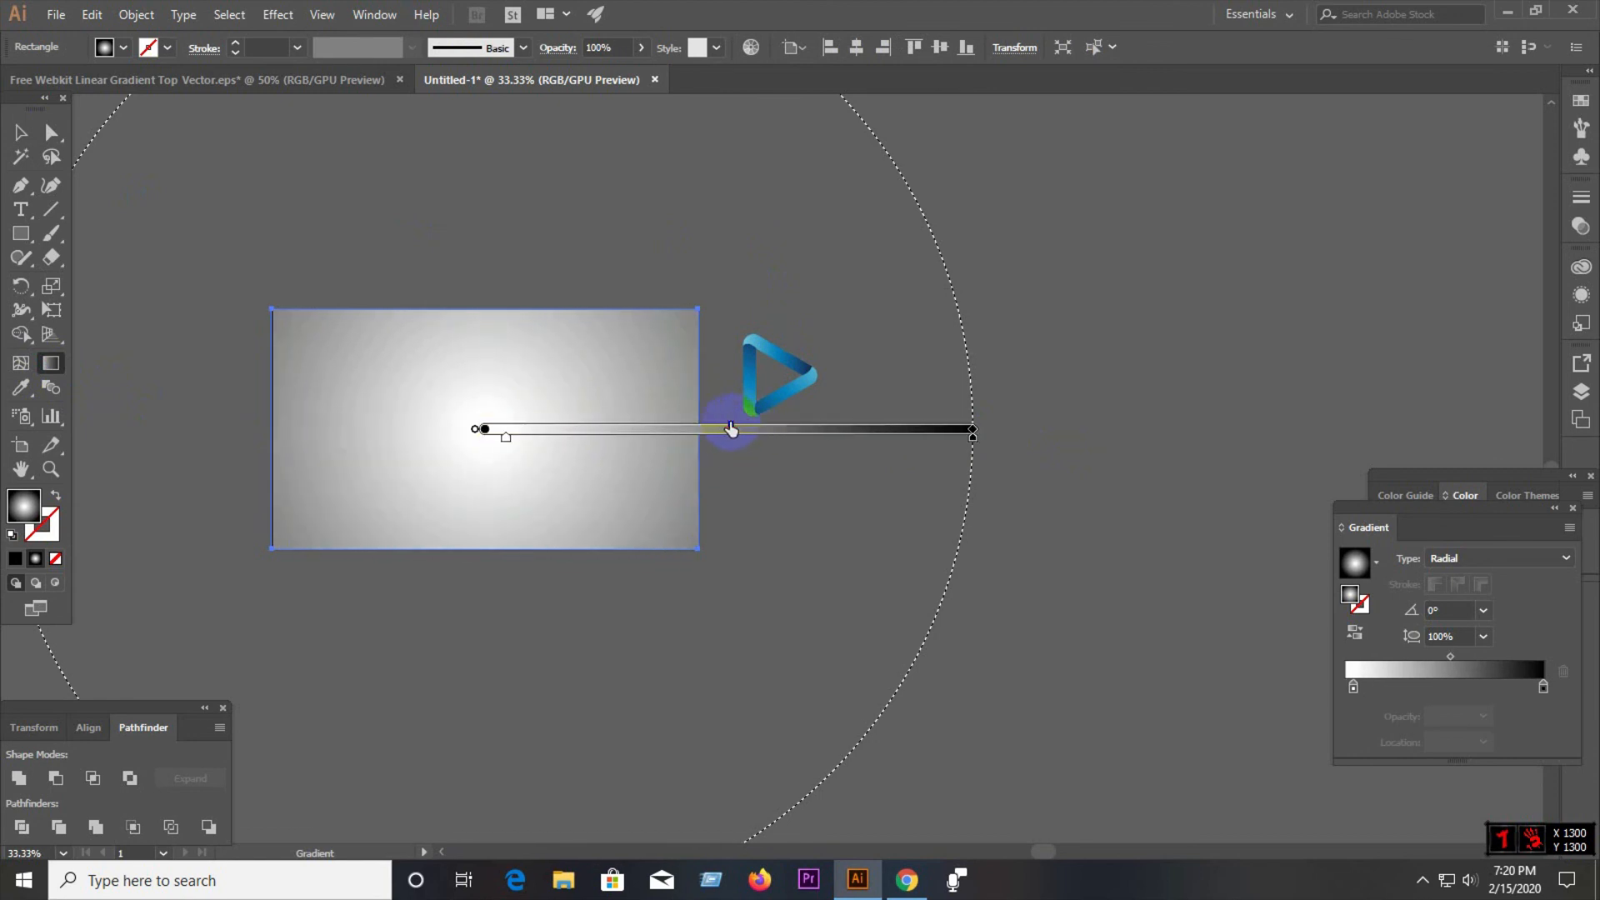
click(25, 137)
click(28, 137)
click(499, 226)
- Place the triangle logo at the center of the artboard, in front of the gradient background
click(556, 363)
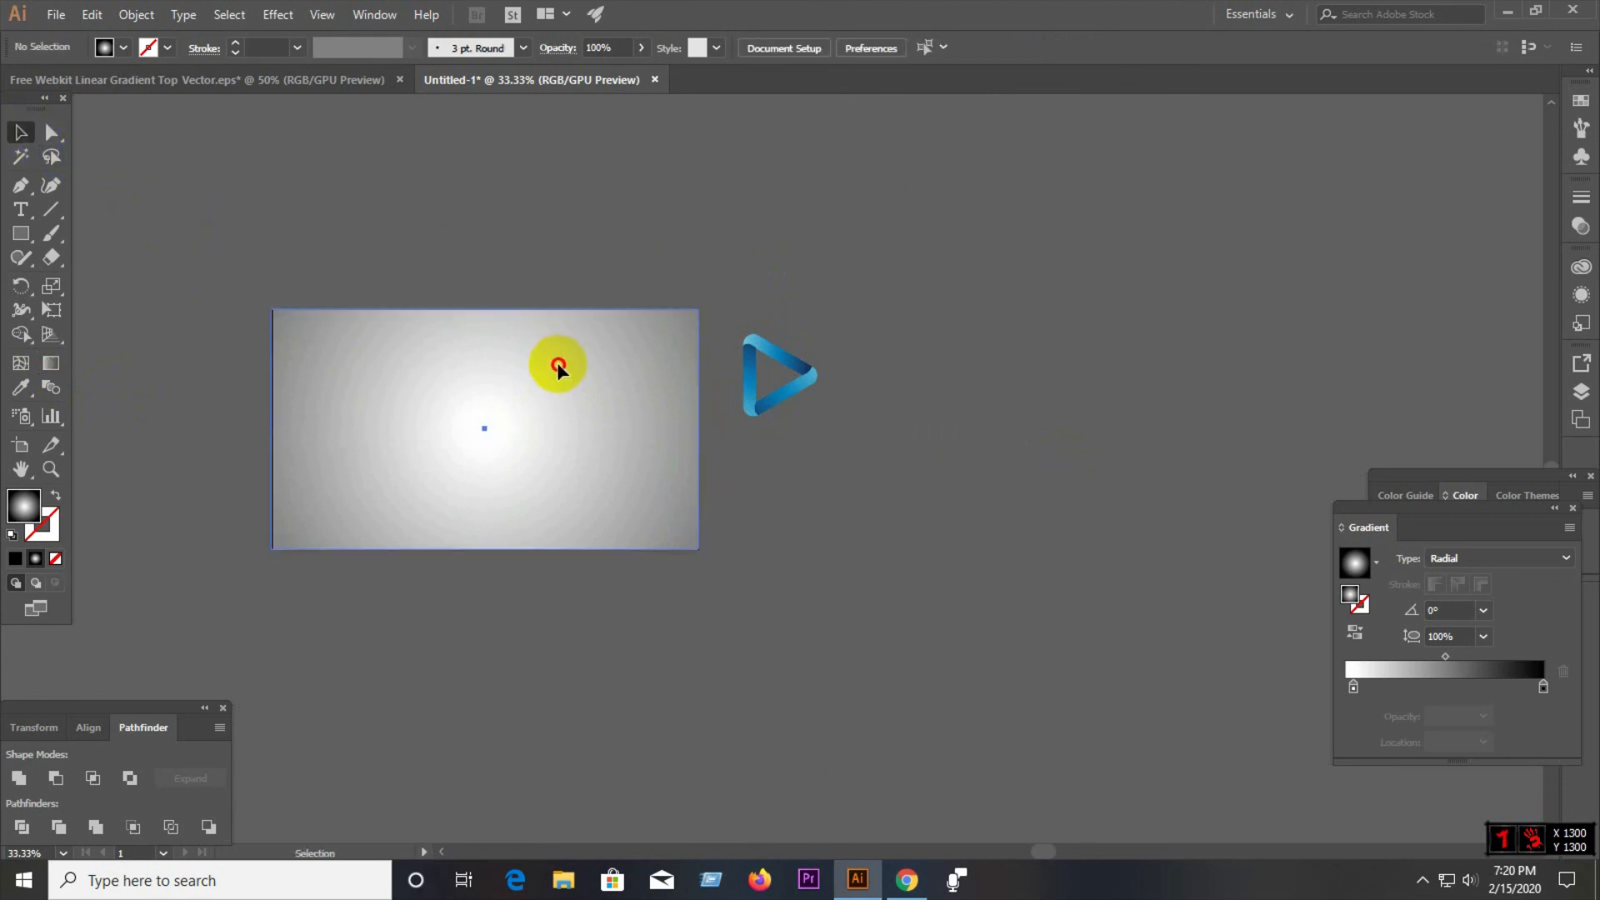
drag(787, 354, 488, 442)
right_click(555, 372)
click(813, 570)
click(554, 417)
click(786, 510)
- Enlarge the logo proportionally about its center to about 60% of the artboard's height, and deselect it
scroll(1013, 529, down, 2)
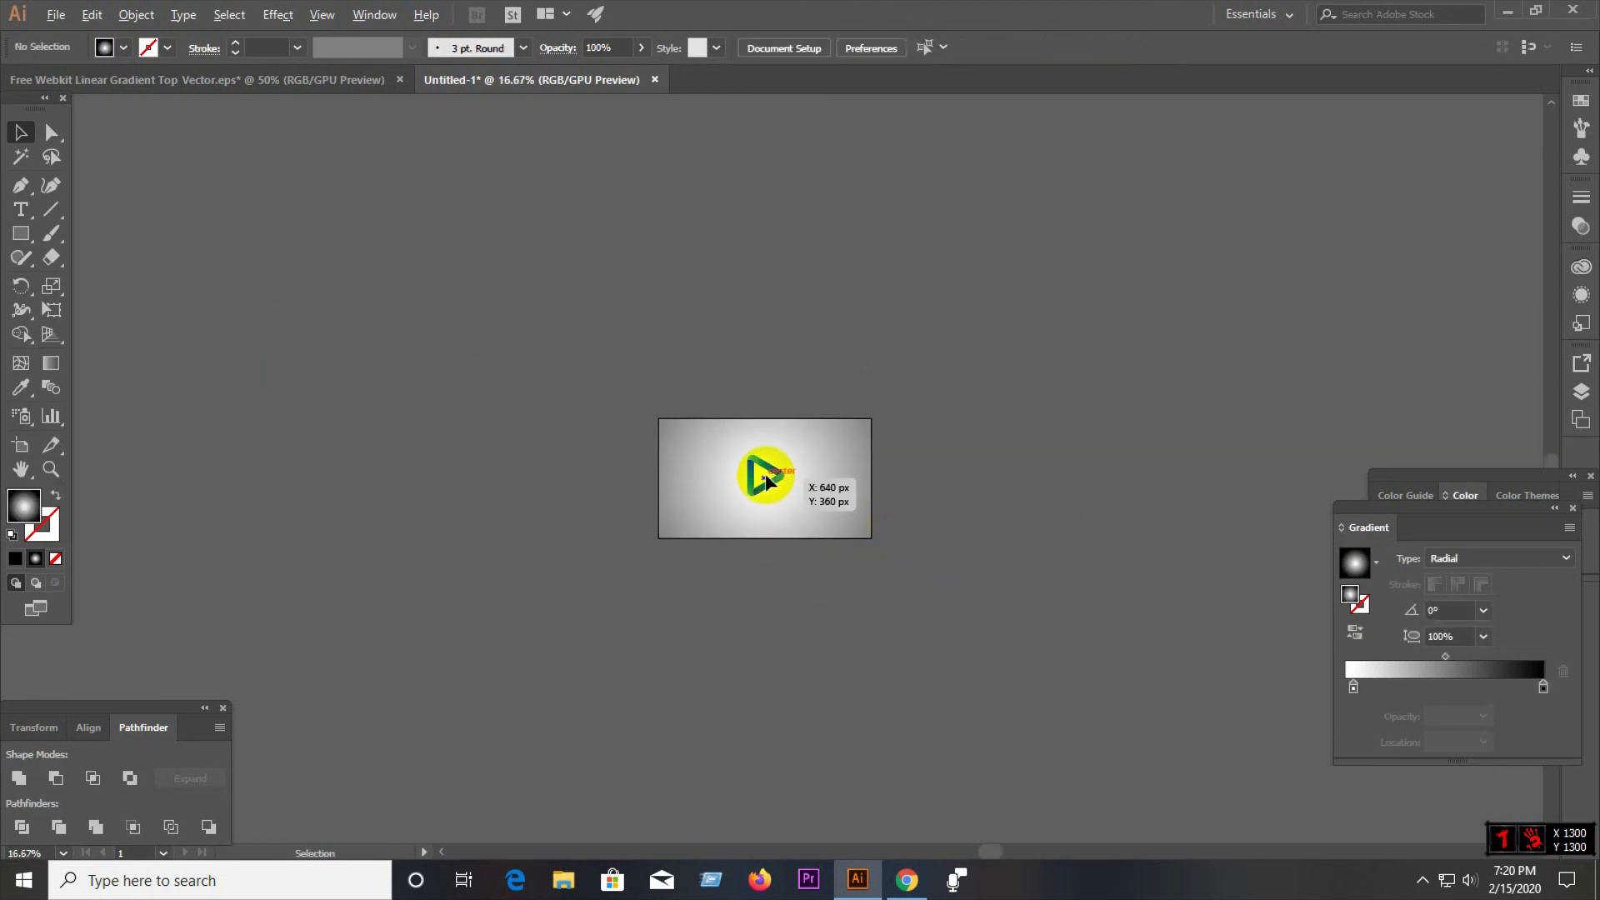
scroll(765, 474, up, 5)
scroll(560, 407, down, 2)
scroll(628, 435, up, 2)
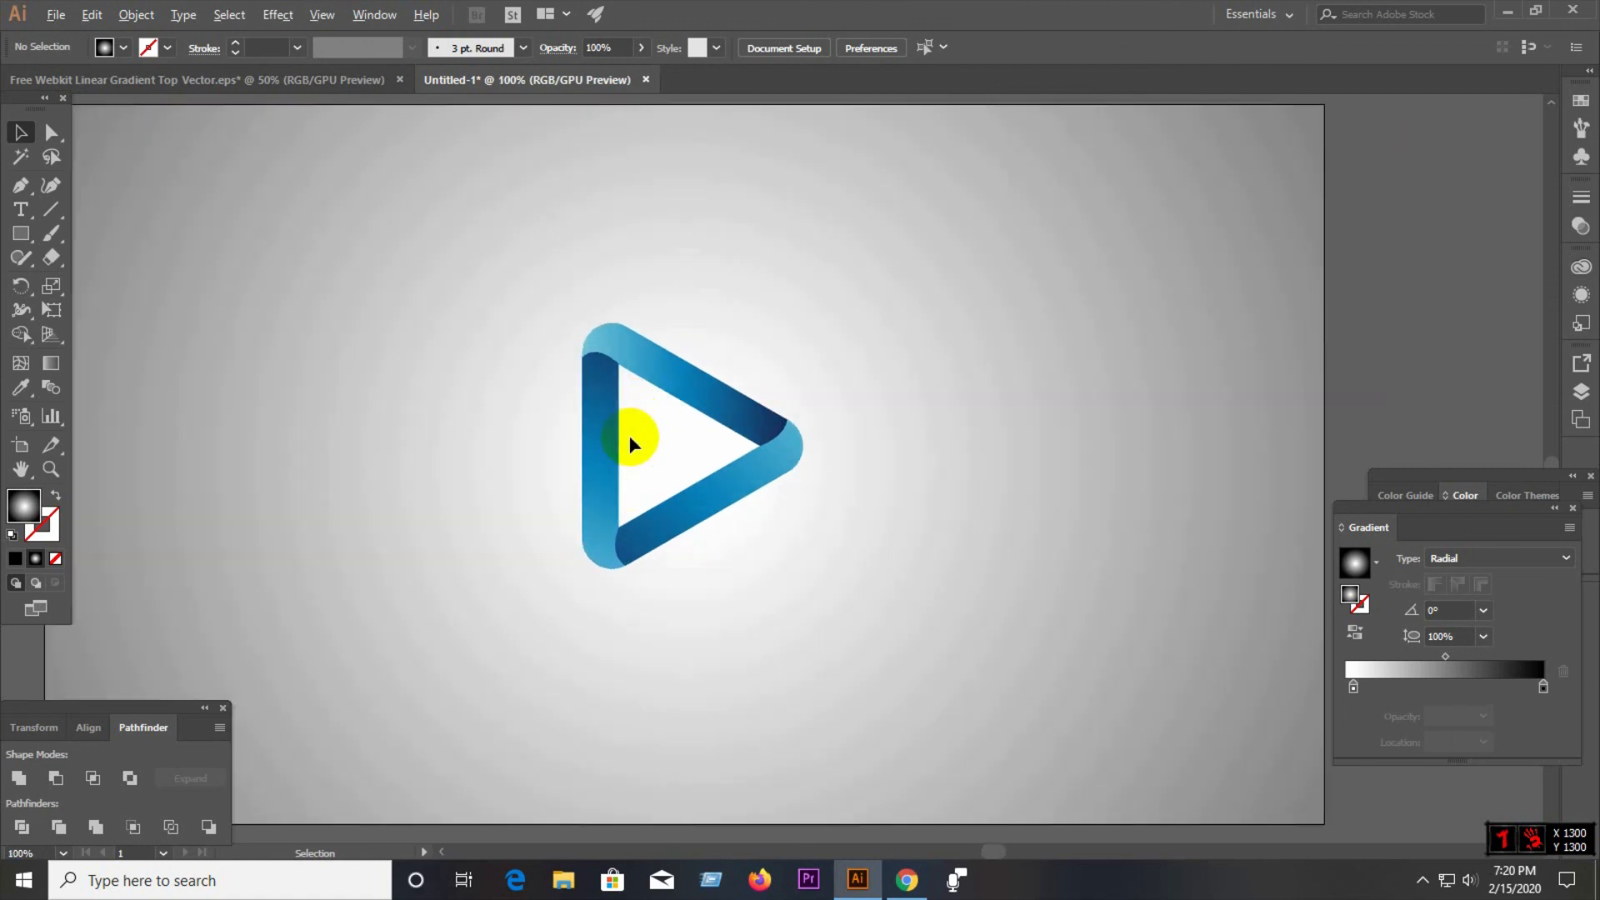
click(704, 518)
drag(802, 323, 969, 268)
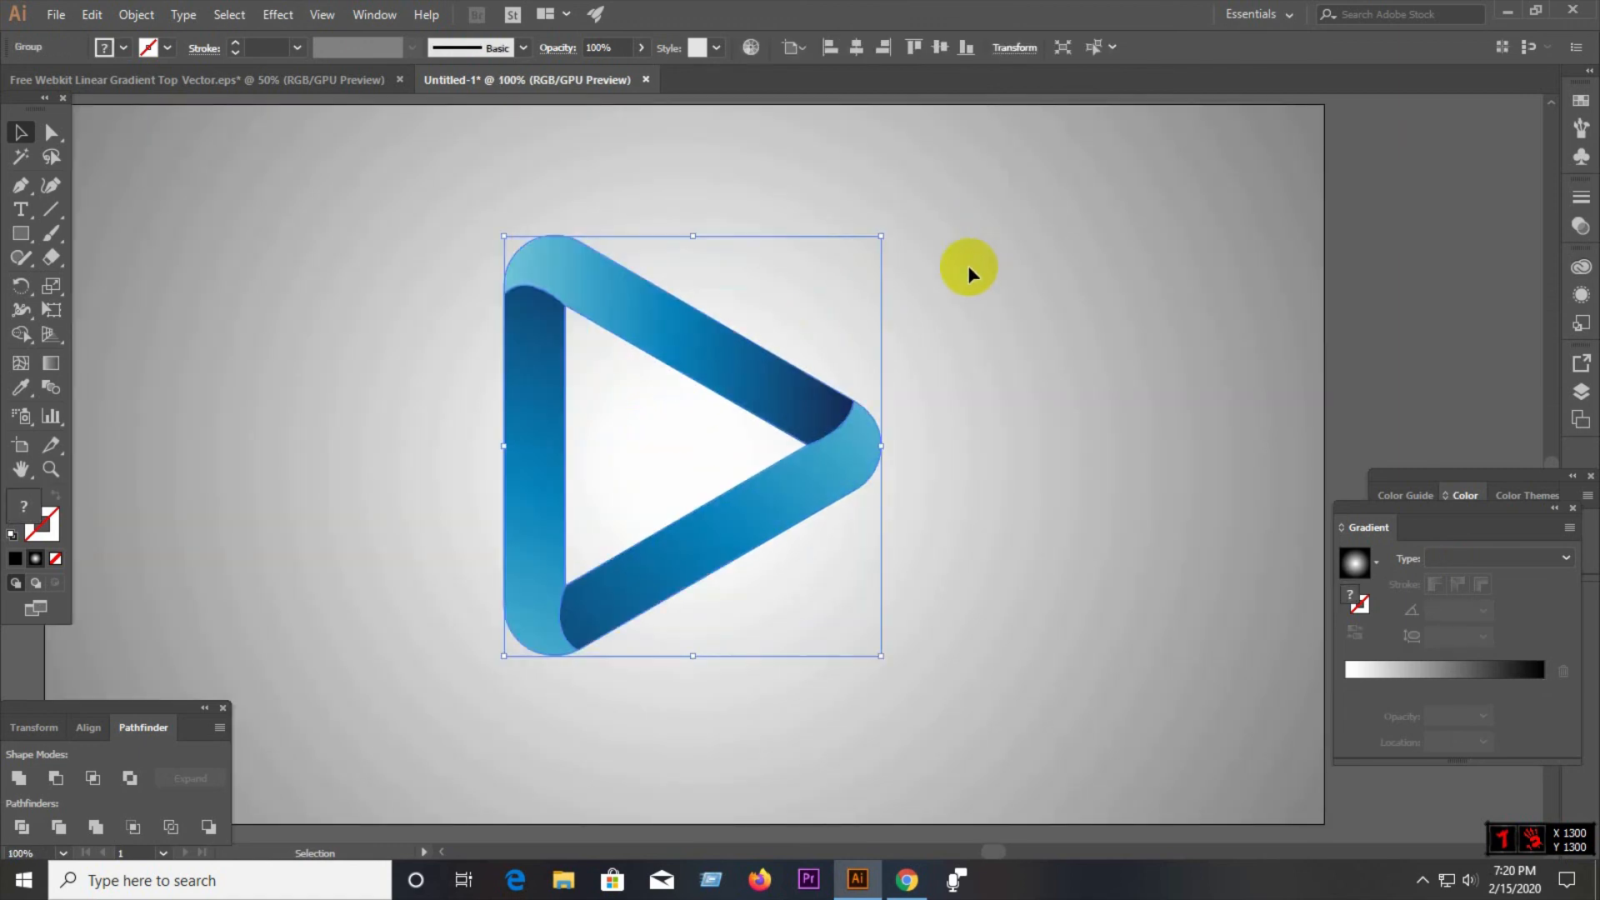
scroll(519, 390, down, 1)
click(1260, 344)
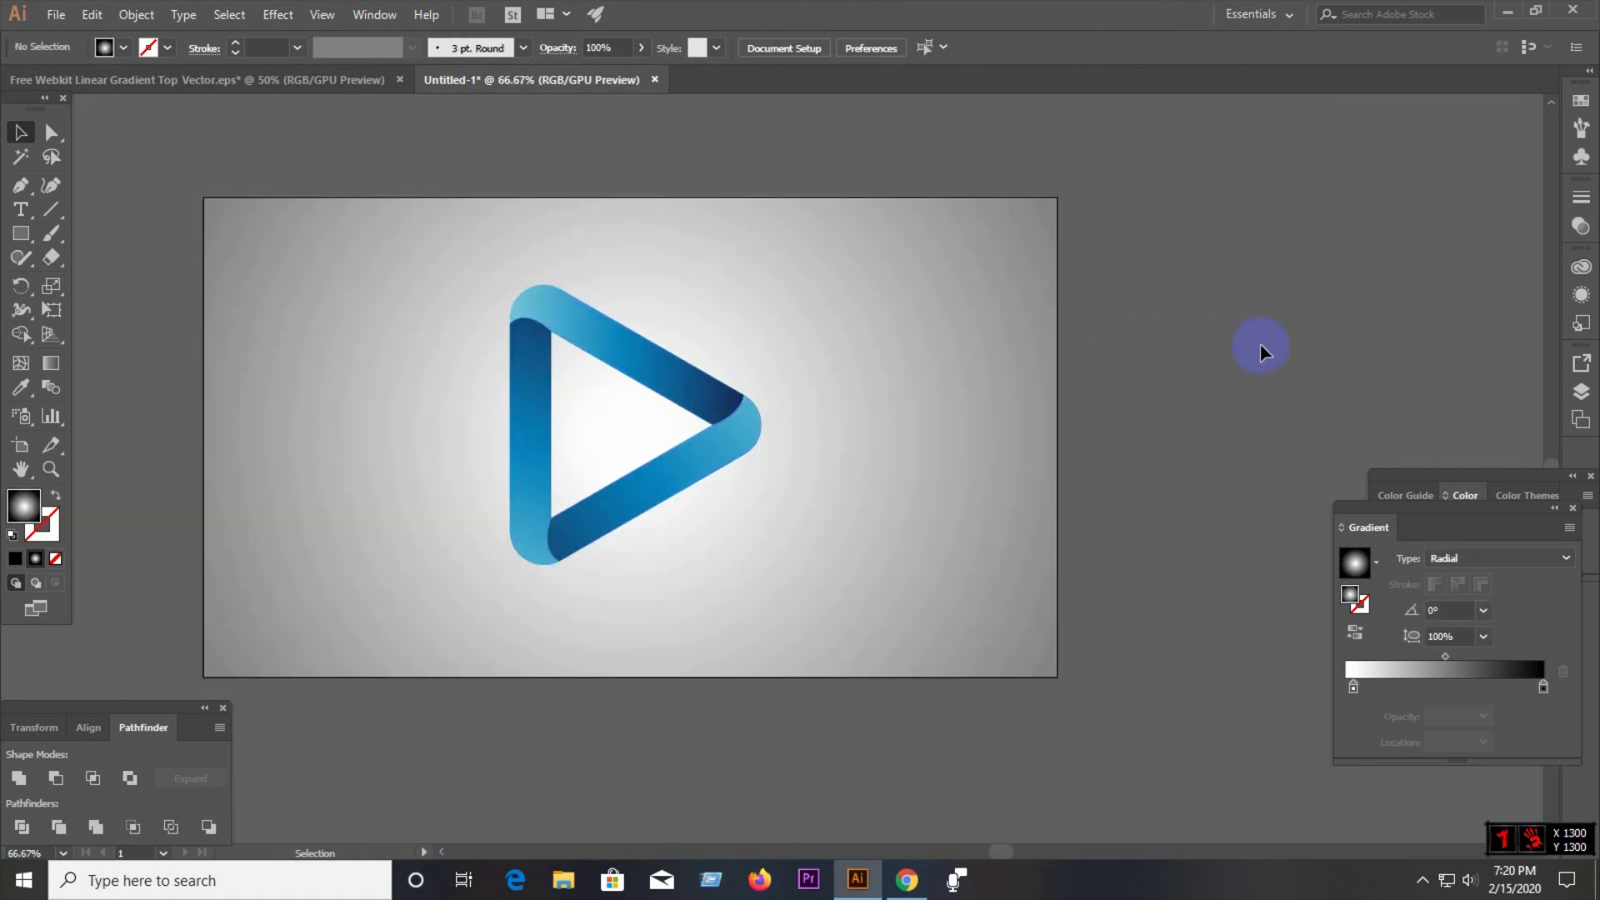